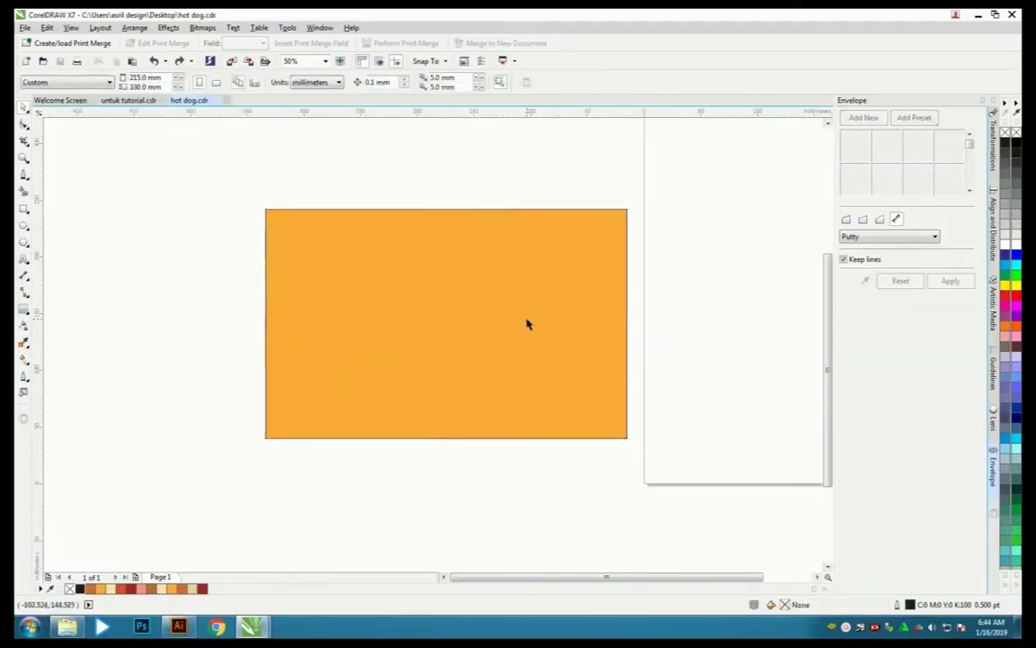
# Lock the orange background rectangle so it cannot move while drawing.
pyautogui.rightClick(528, 324)
pyautogui.click(572, 447)
pyautogui.scroll(2, 442, 345)
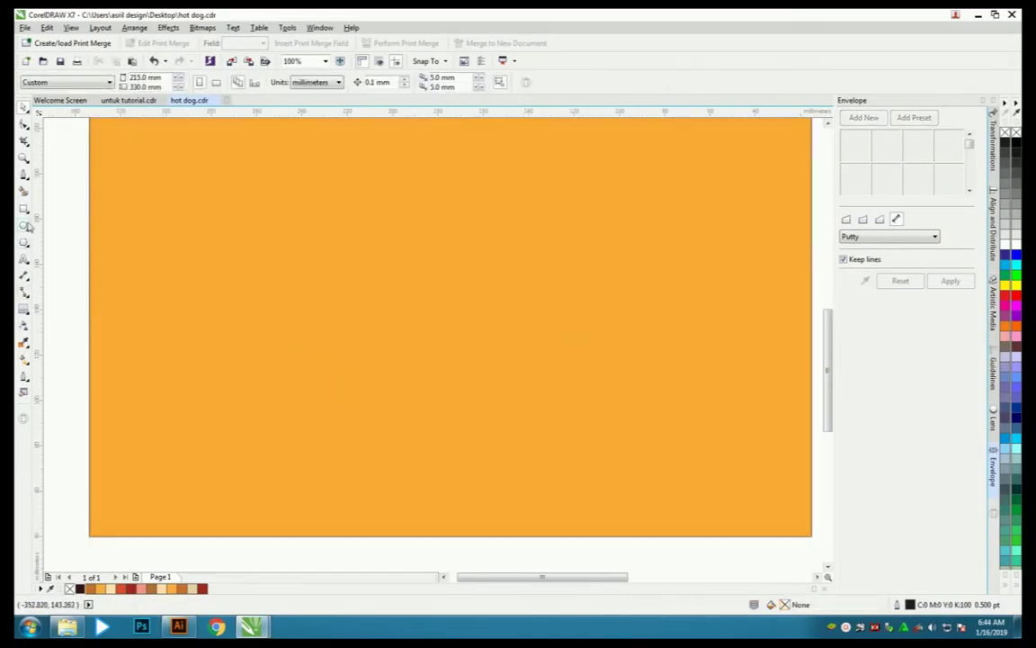
pyautogui.click(24, 209)
pyautogui.scroll(-1, 278, 324)
pyautogui.scroll(1, 287, 344)
# Draw a rectangle across the background, round its corners, and resize it slightly.
pyautogui.moveTo(243, 321); pyautogui.dragTo(519, 400)
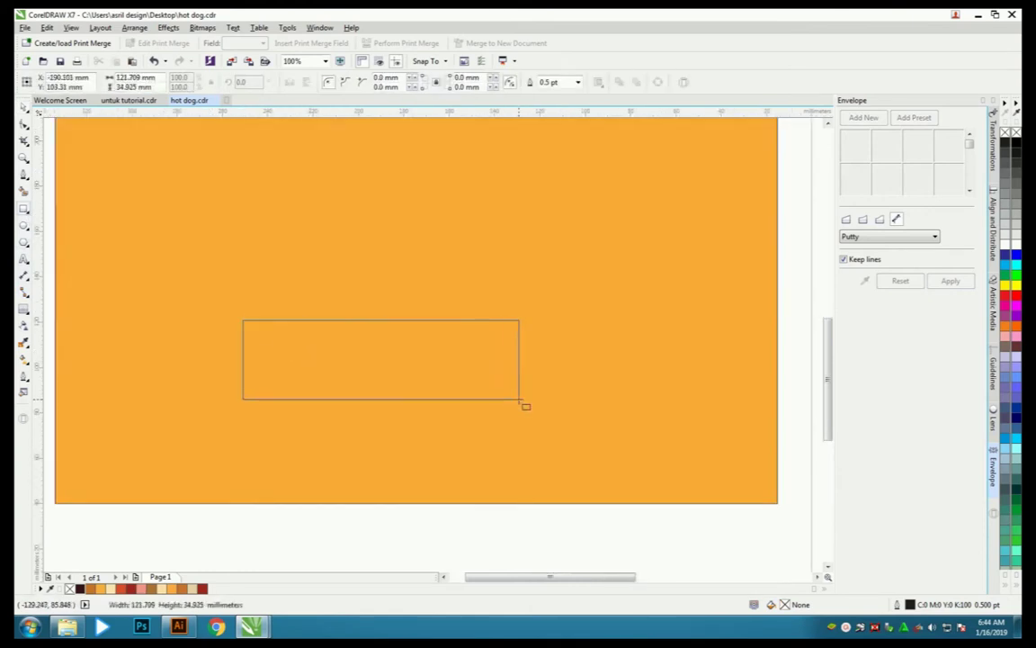
pyautogui.press('F10')
pyautogui.moveTo(243, 321); pyautogui.dragTo(371, 351)
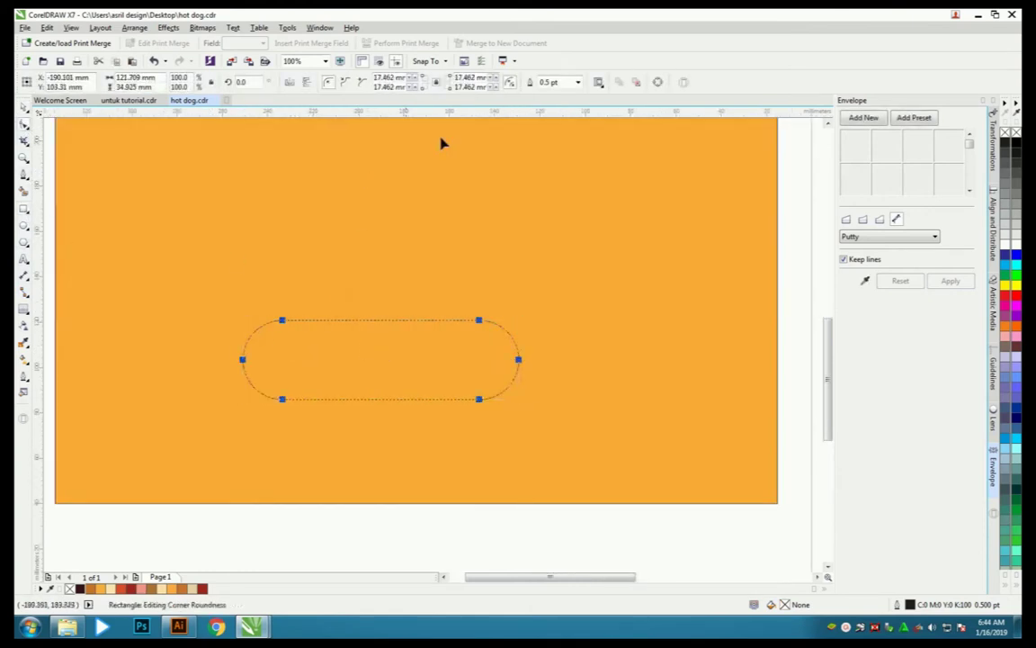
pyautogui.click(24, 105)
pyautogui.moveTo(379, 312); pyautogui.dragTo(380, 325)
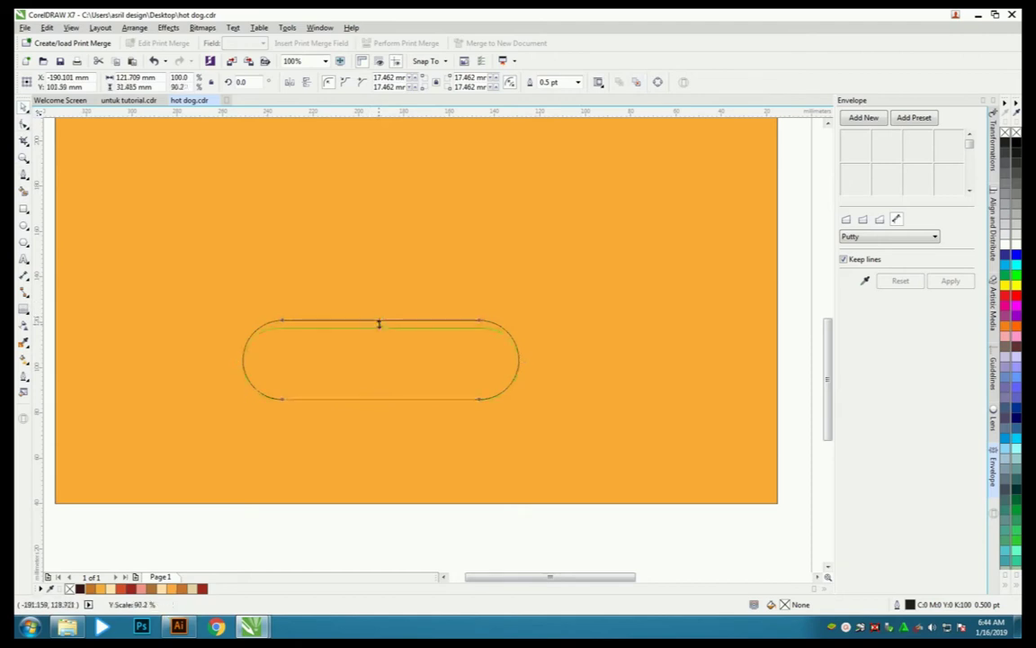
pyautogui.moveTo(523, 363); pyautogui.dragTo(533, 365)
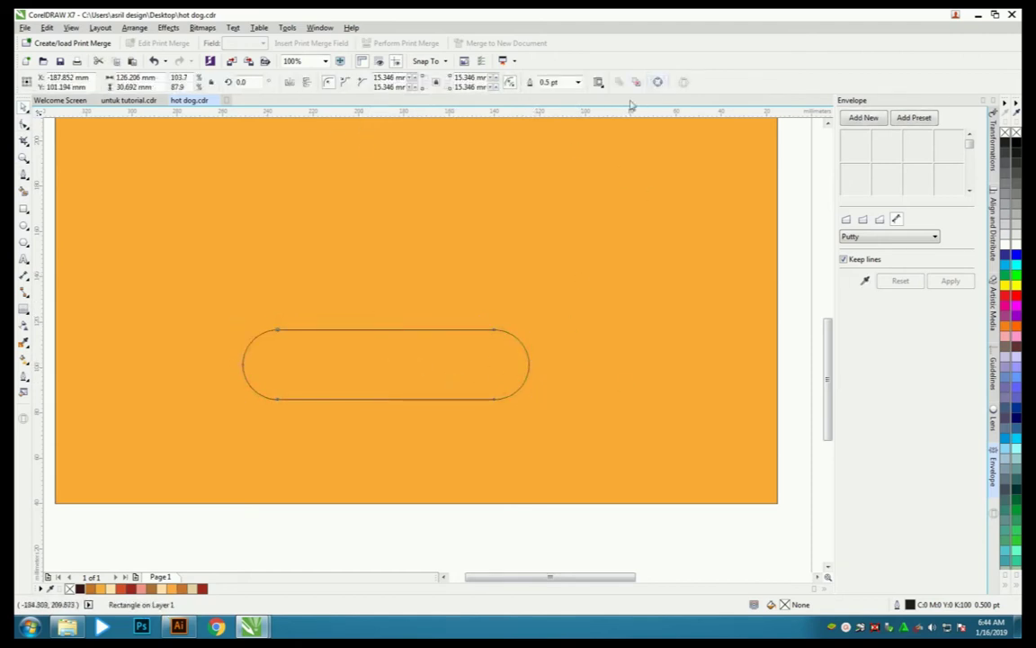
# Convert the rounded rectangle to curves and bend its top and bottom edges downward.
pyautogui.hotkey('ctrl', 'q')
pyautogui.press('F10')
pyautogui.moveTo(266, 321); pyautogui.dragTo(510, 444)
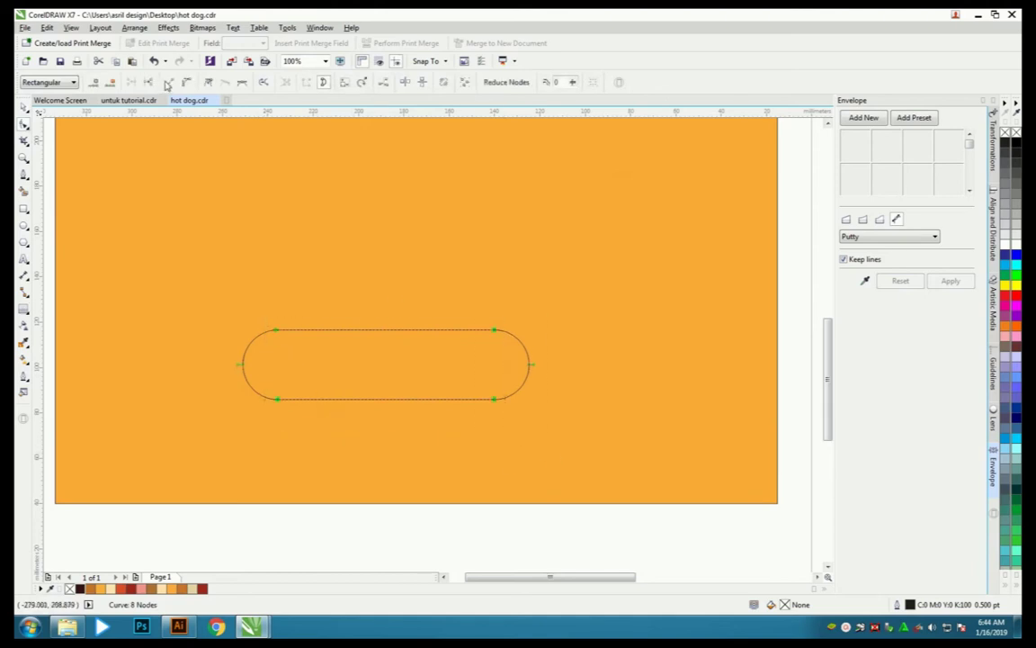
pyautogui.moveTo(379, 402); pyautogui.dragTo(381, 417)
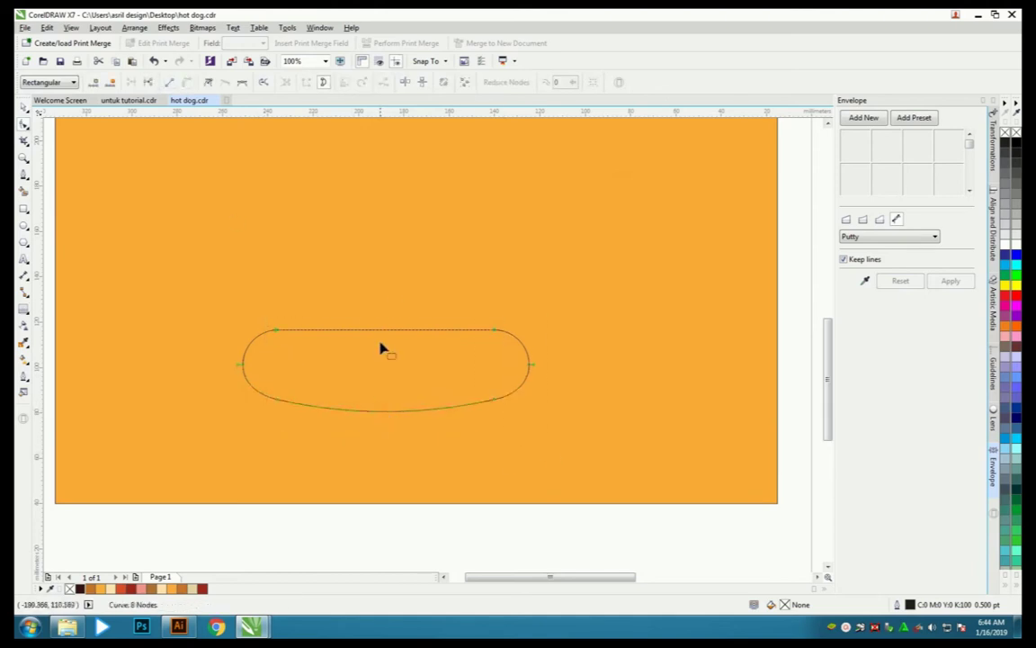
pyautogui.moveTo(378, 336); pyautogui.dragTo(377, 351)
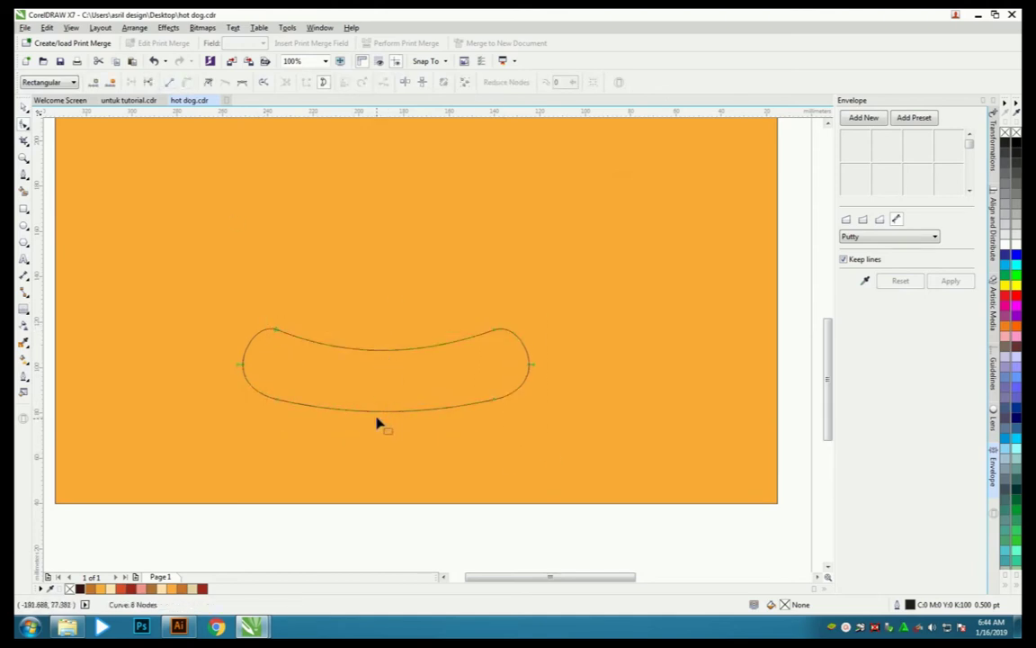
pyautogui.moveTo(376, 419); pyautogui.dragTo(378, 425)
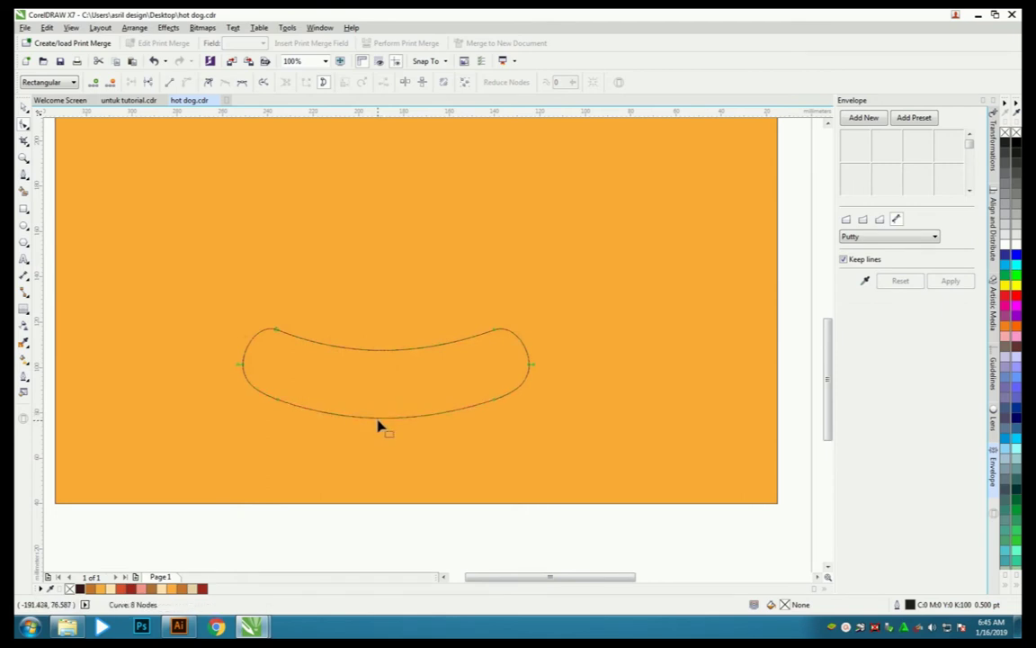
pyautogui.press('space')
pyautogui.scroll(-2, 393, 294)
pyautogui.scroll(2, 380, 335)
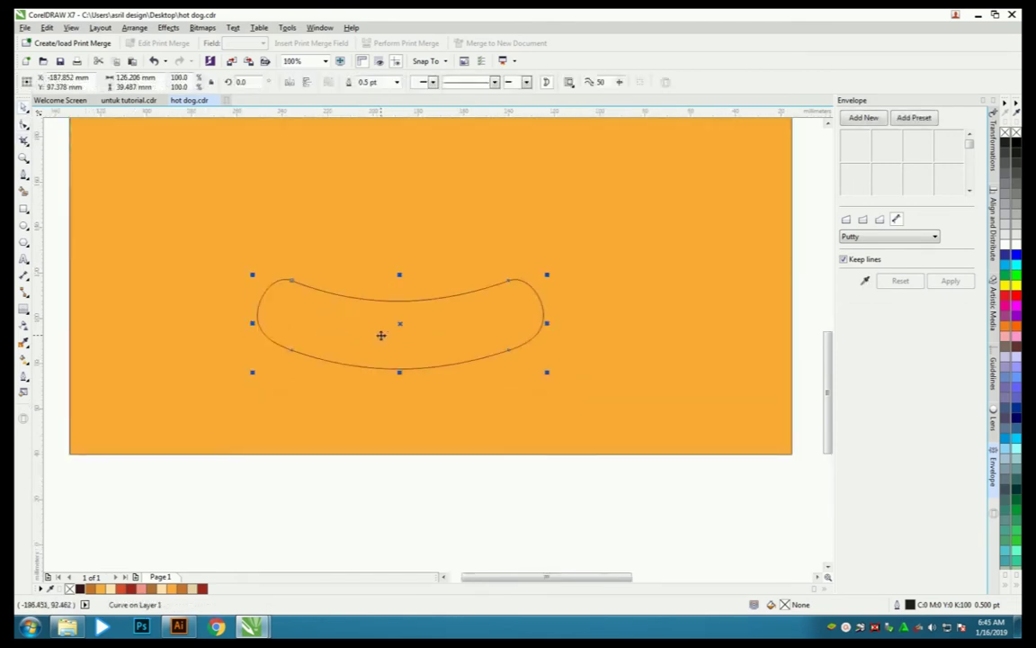
# Fill the sausage shape brown (#C5762B) and remove its outline.
pyautogui.click(25, 346)
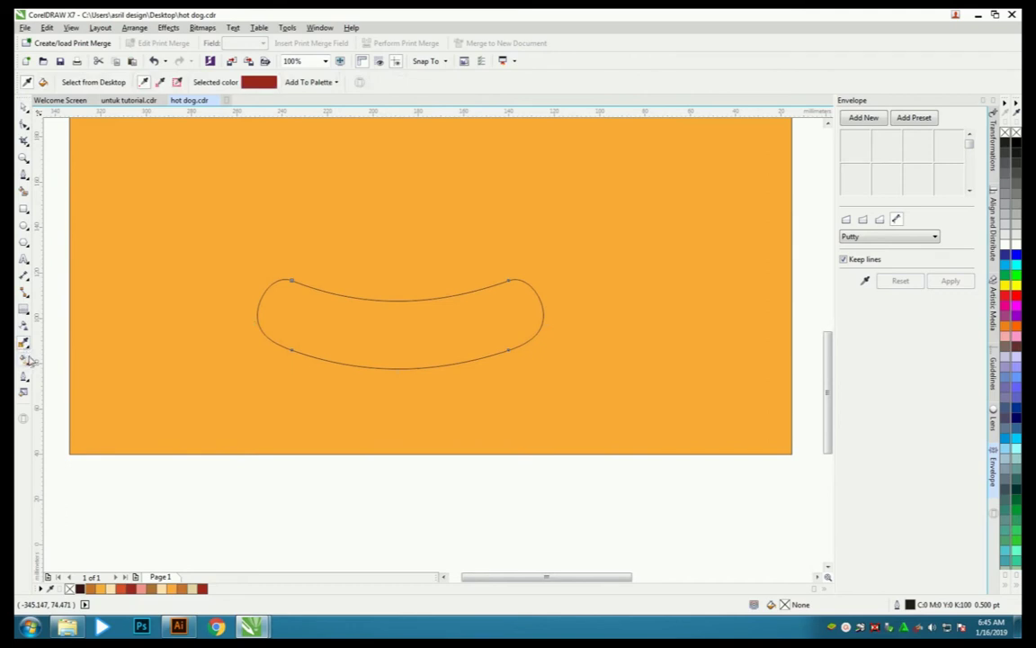
pyautogui.click(24, 109)
pyautogui.moveTo(90, 591); pyautogui.dragTo(333, 352)
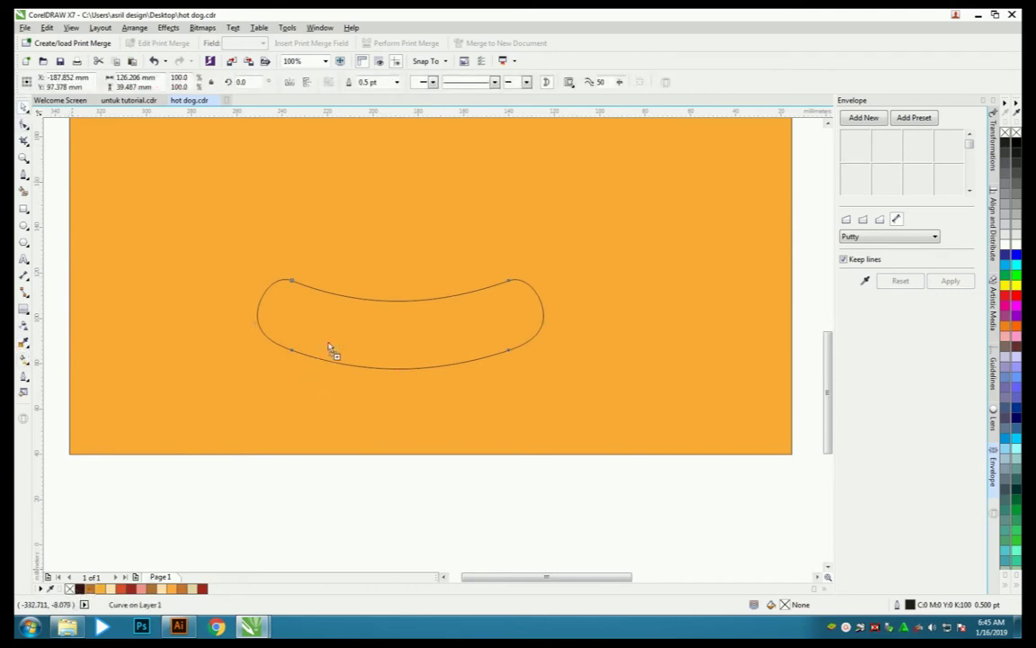
pyautogui.rightClick(1006, 134)
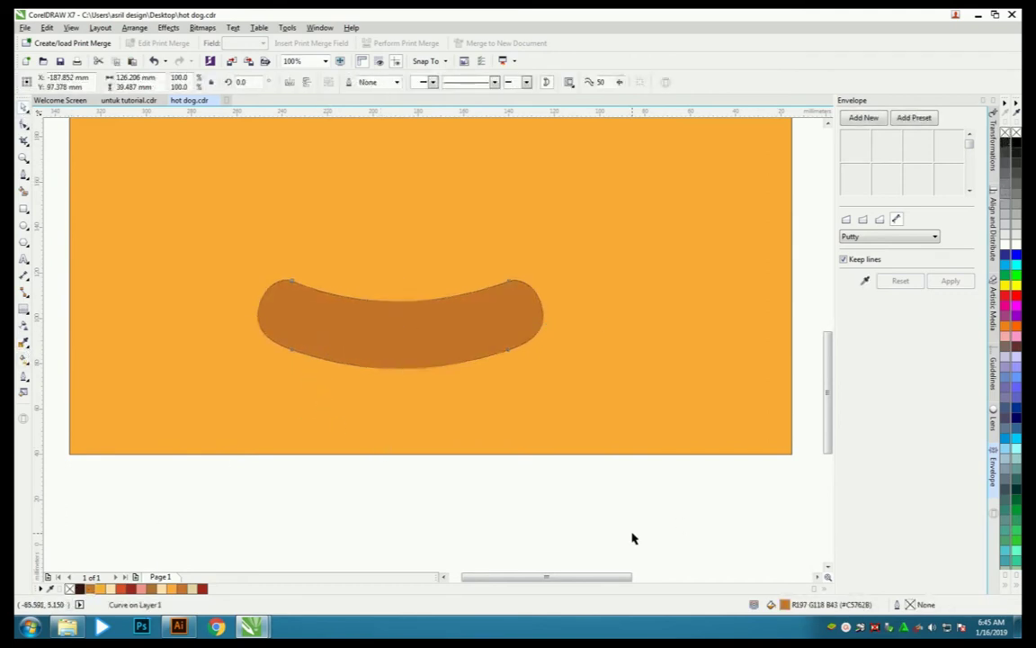
# Place a narrowed brown copy above the original and fill the lower inner shape lighter tan.
pyautogui.moveTo(423, 349); pyautogui.dragTo(429, 315)
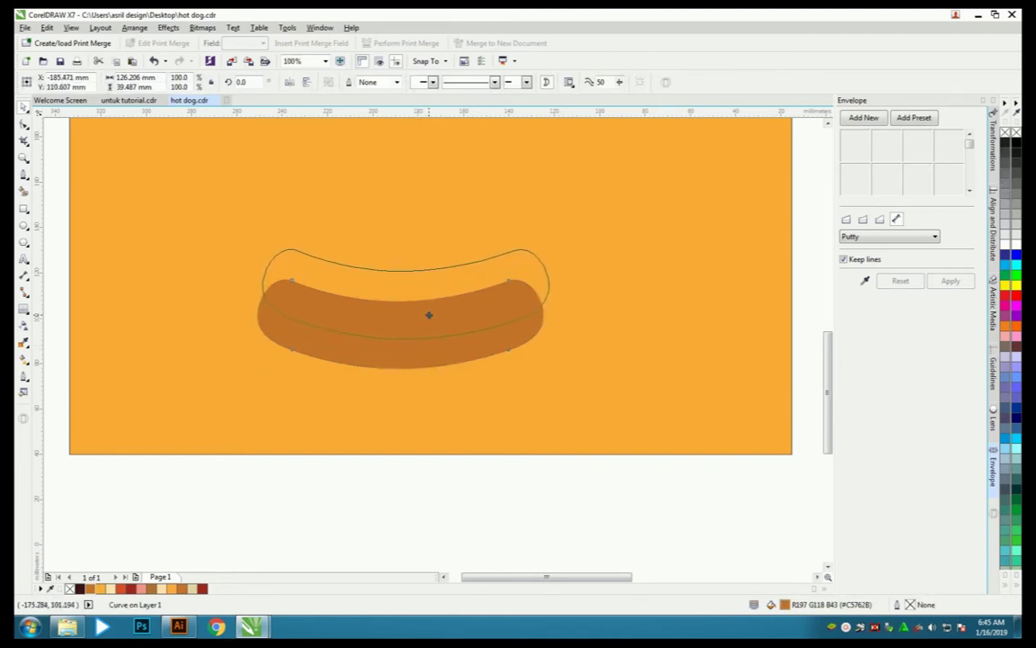
pyautogui.moveTo(429, 315); pyautogui.dragTo(428, 313)
pyautogui.moveTo(554, 293); pyautogui.dragTo(548, 292)
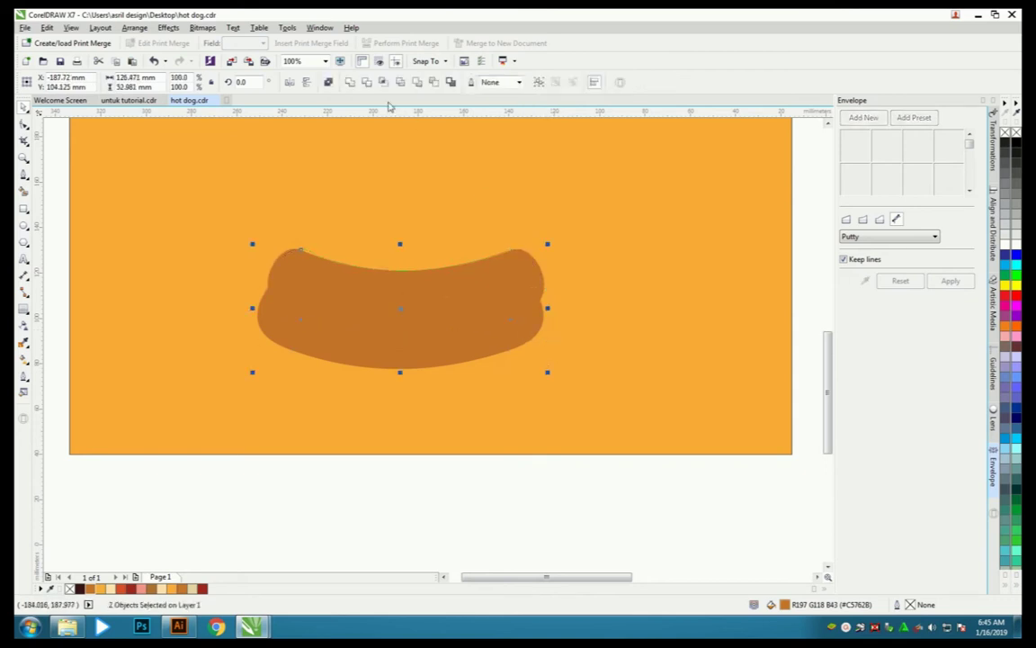
pyautogui.moveTo(453, 300); pyautogui.dragTo(470, 213)
pyautogui.click(387, 313)
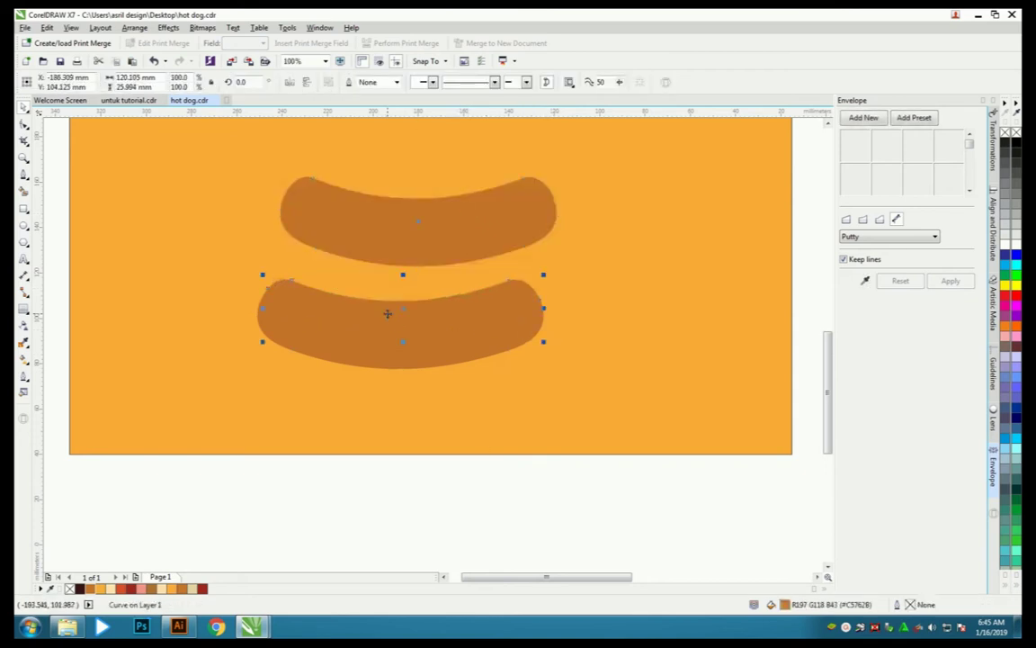
pyautogui.click(94, 589)
pyautogui.press('Escape')
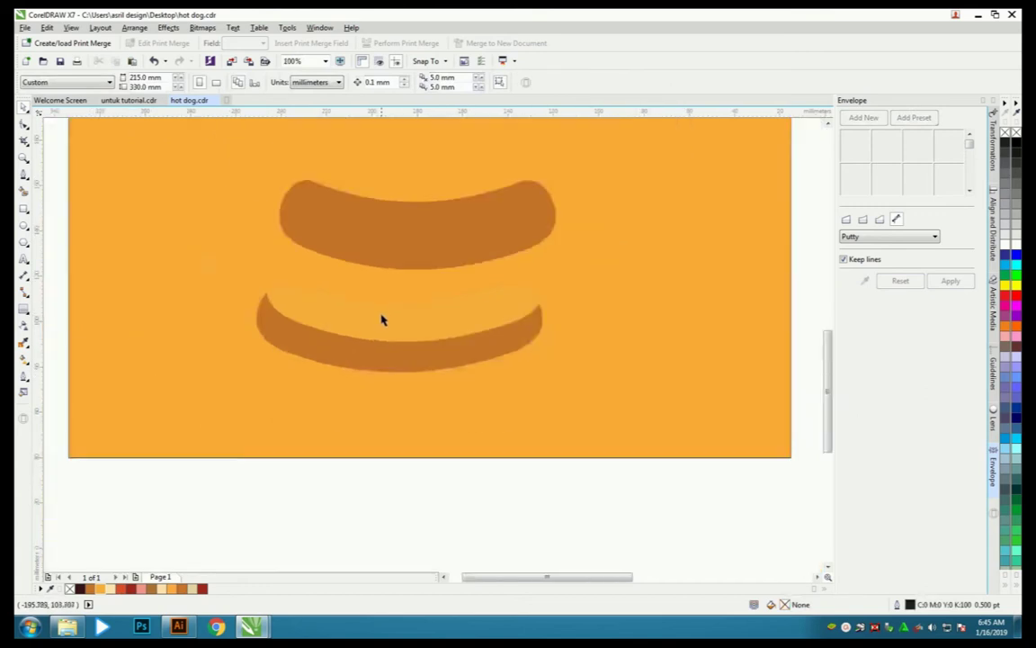
# Fill a copy of the lower bun's tan shape 50% grey and widen it slightly.
pyautogui.click(381, 318)
pyautogui.scroll(1, 326, 312)
pyautogui.press('F10')
pyautogui.press('space')
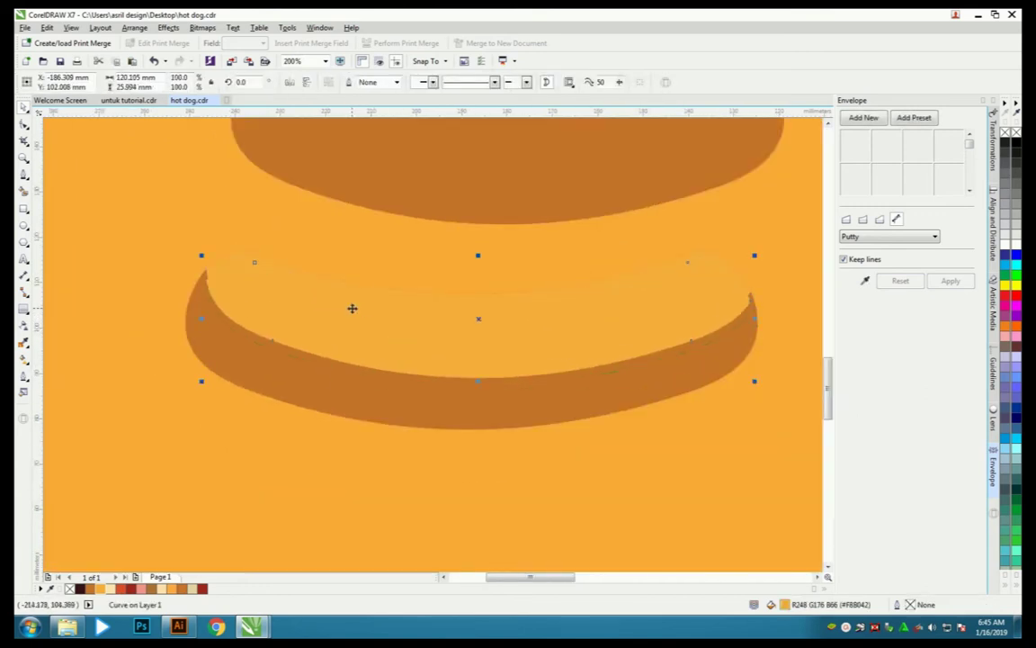
pyautogui.click(1004, 203)
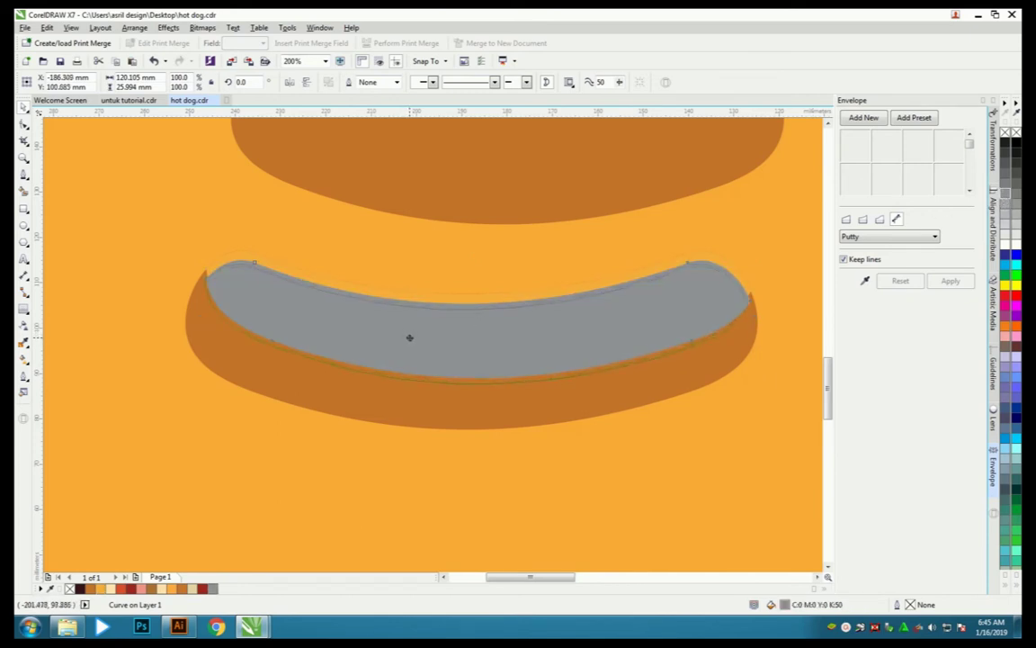
pyautogui.moveTo(747, 324); pyautogui.dragTo(765, 326)
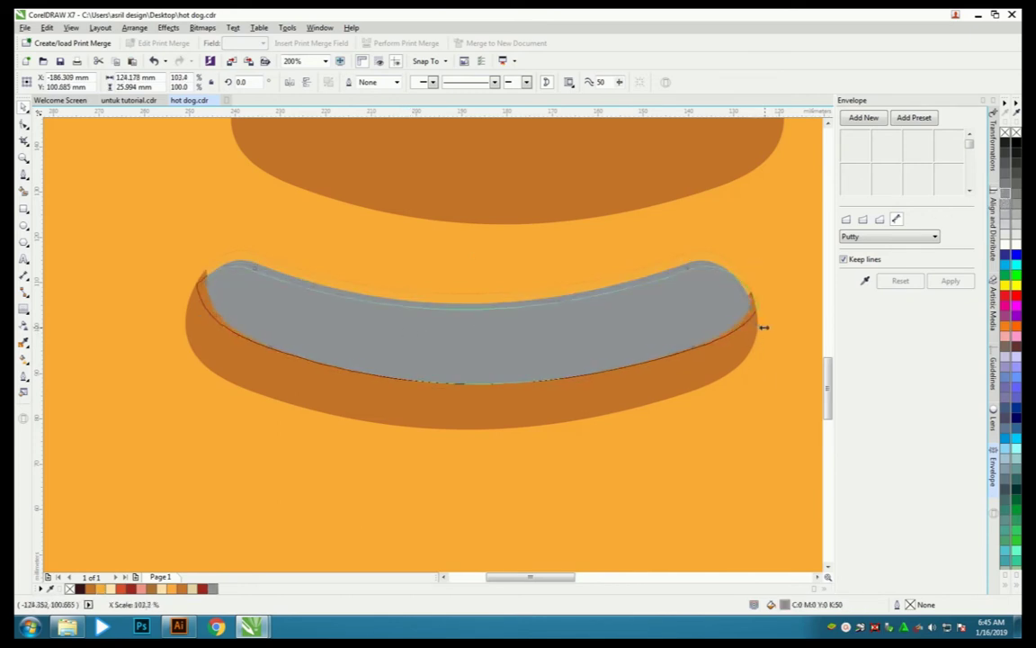
# Intersect and offset the grey shapes to leave only a thin rim strip.
pyautogui.scroll(1, 250, 267)
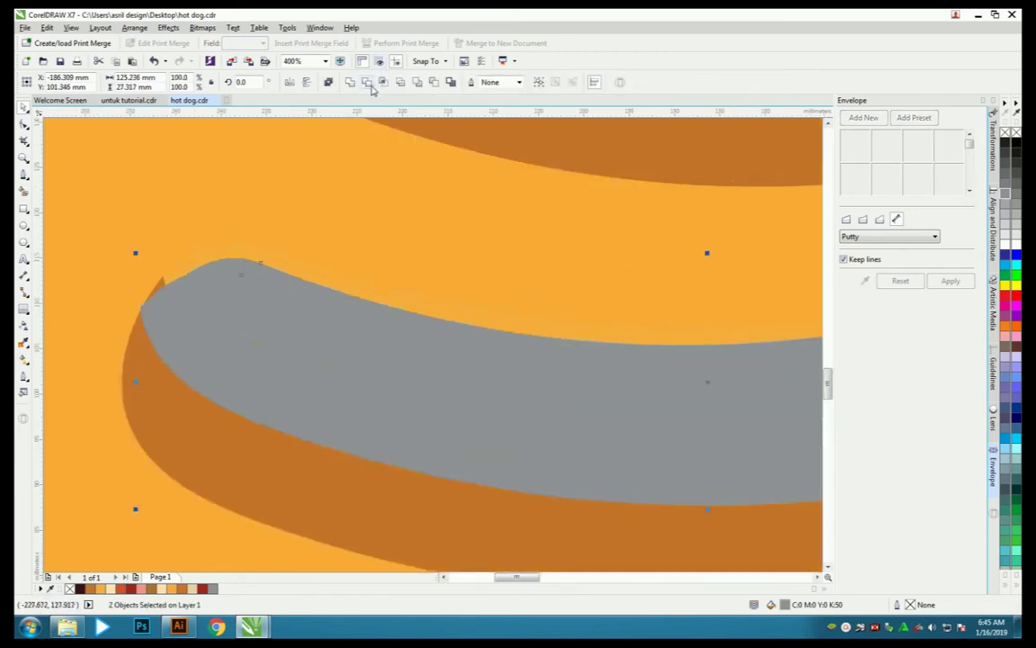
pyautogui.click(382, 84)
pyautogui.scroll(-1, 263, 264)
pyautogui.click(236, 273)
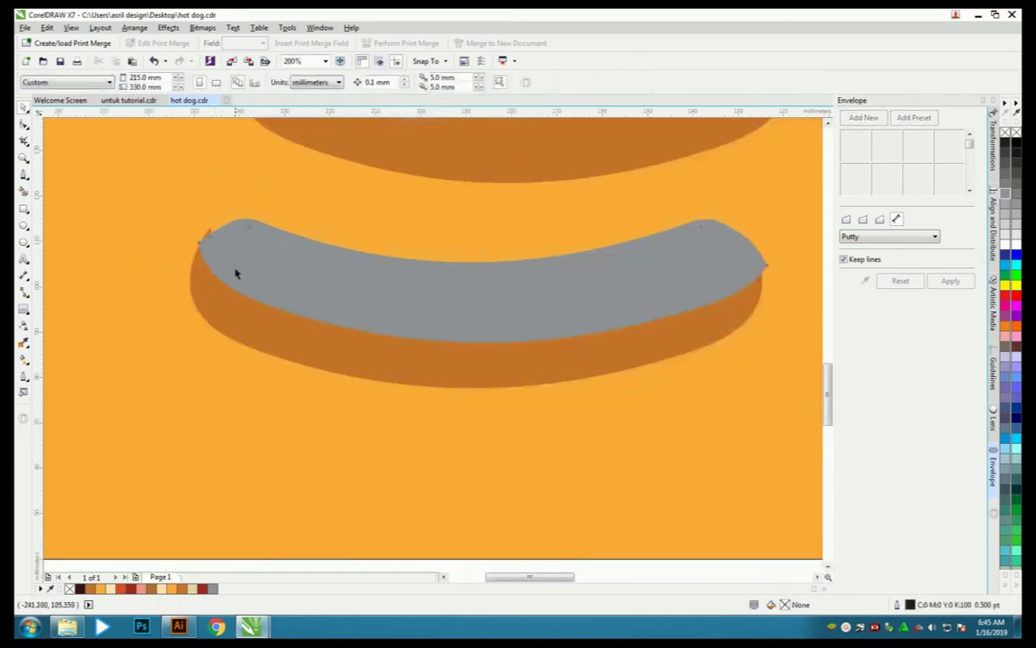
pyautogui.hotkey('ctrl', 'z')
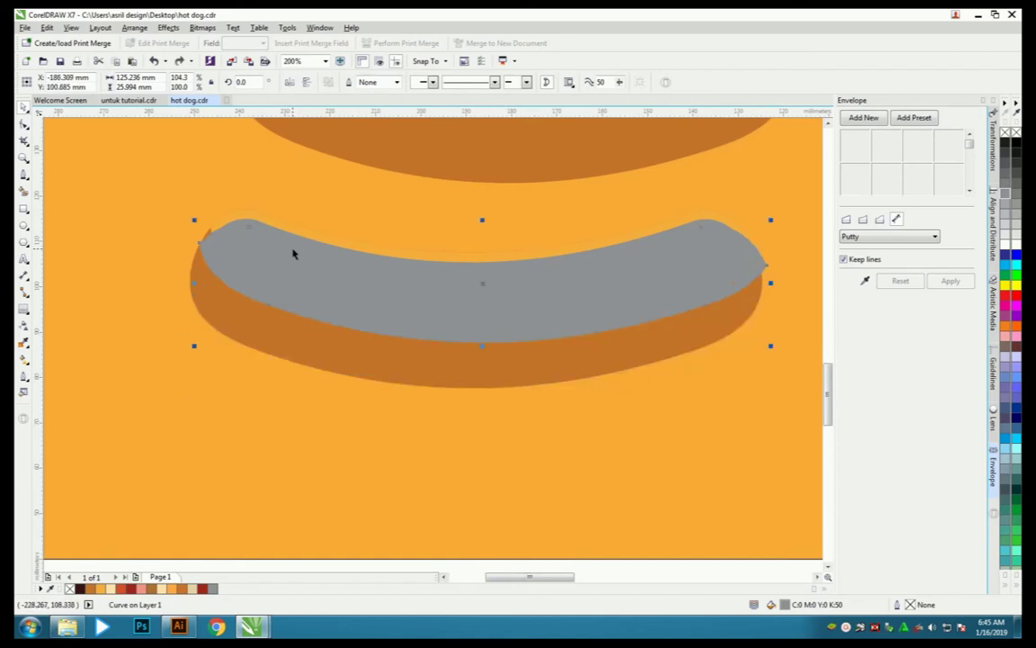
pyautogui.scroll(1, 311, 267)
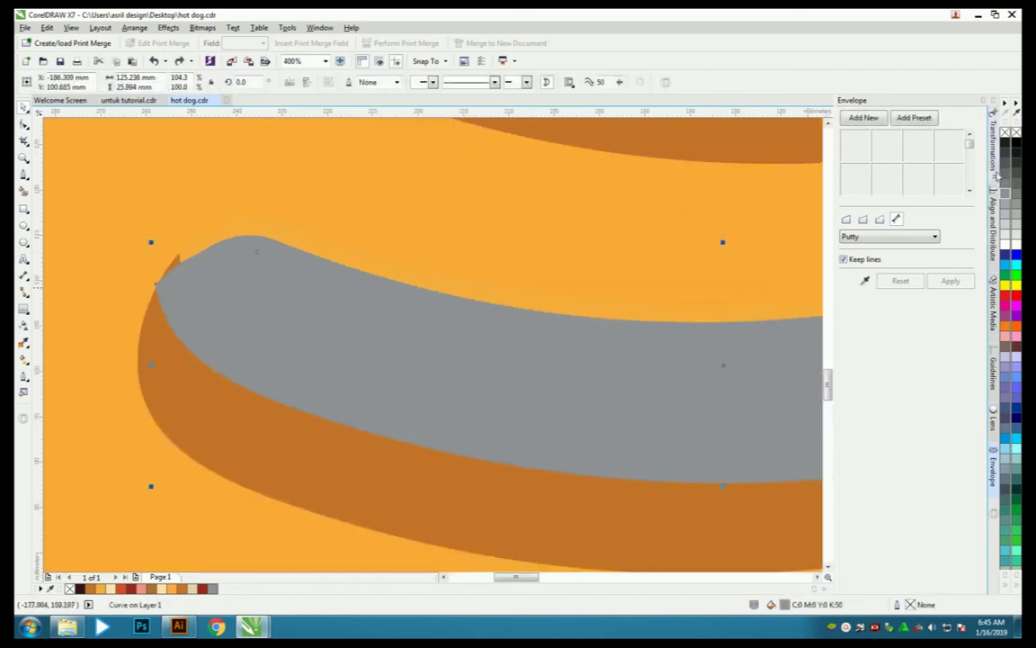
pyautogui.hotkey('ctrl', 'z')
pyautogui.scroll(-1, 275, 236)
pyautogui.scroll(1, 670, 242)
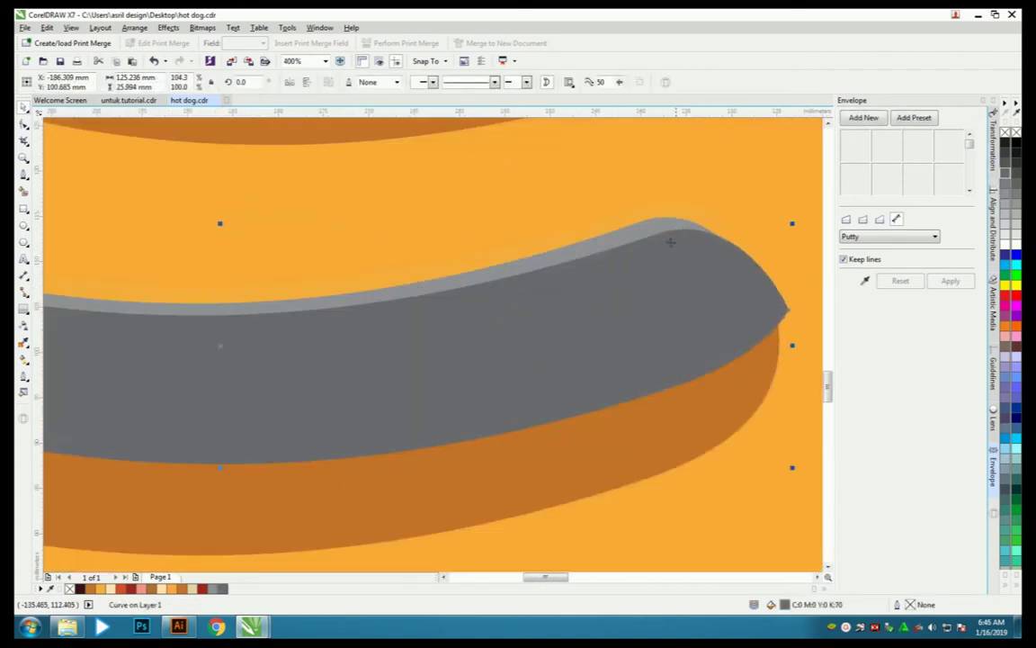
pyautogui.hotkey('ctrl', 'z')
pyautogui.scroll(-1, 481, 273)
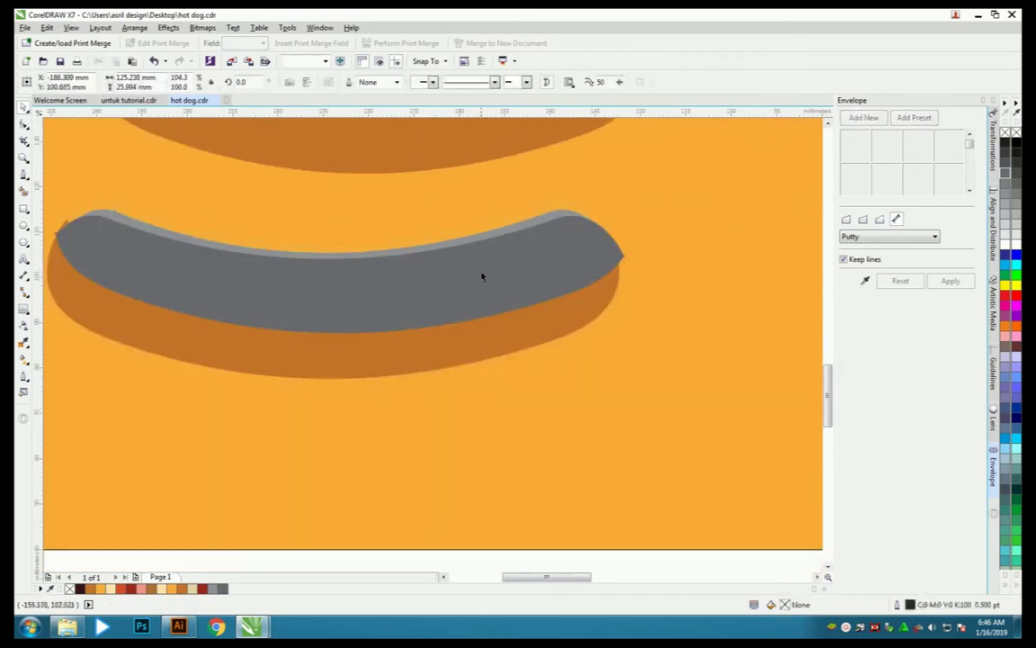
pyautogui.hotkey('ctrl', 'z')
# Fill the thin rim light cream as a highlight along the lower bun's top edge.
pyautogui.click(255, 257)
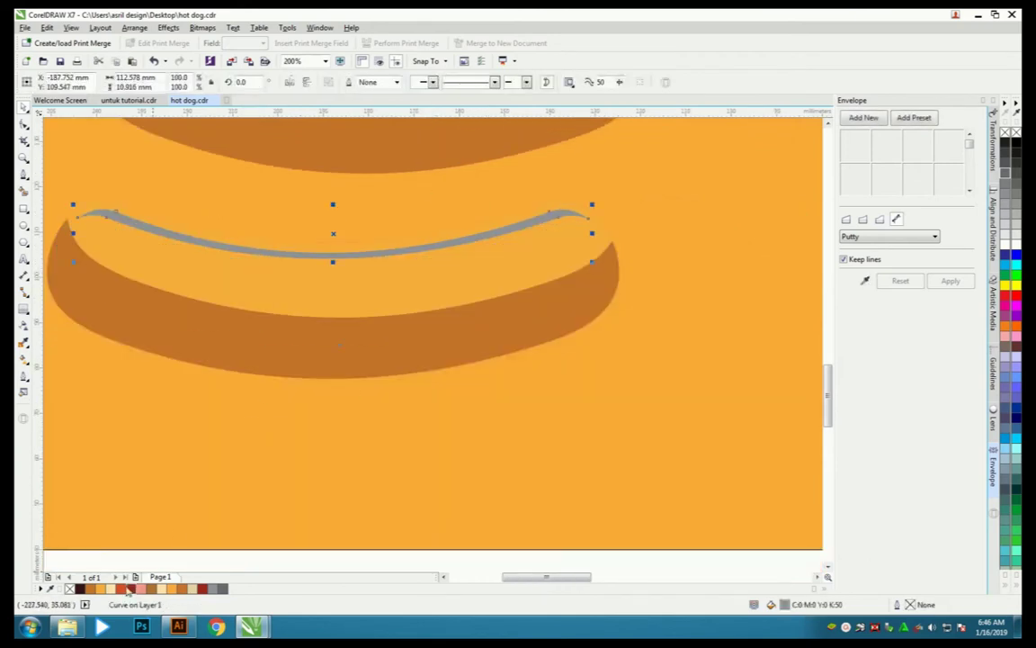
pyautogui.click(109, 590)
pyautogui.press('Escape')
pyautogui.scroll(-1, 440, 301)
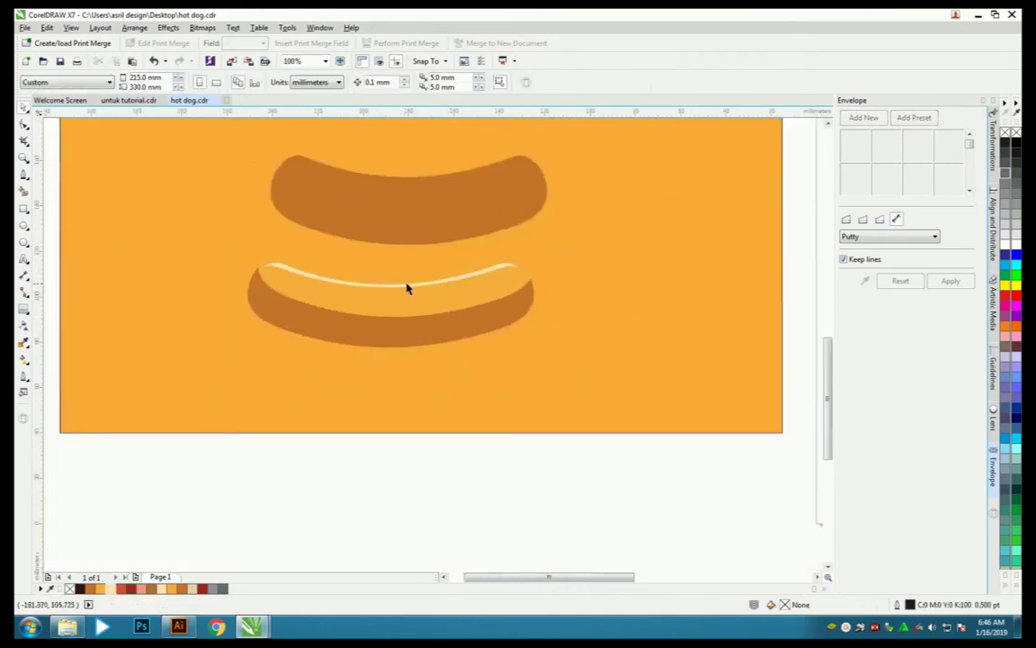
pyautogui.scroll(1, 405, 288)
pyautogui.click(405, 284)
pyautogui.click(555, 389)
pyautogui.press('Escape')
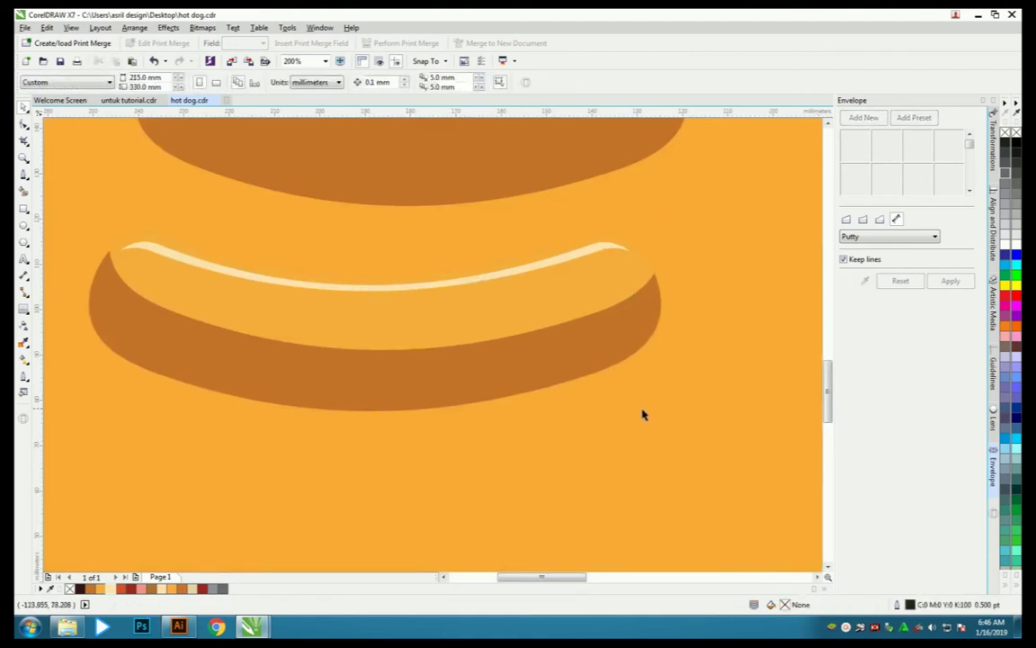
# Add tilted, outline-free dark-brown oval spots along the lower bun's inner edge.
pyautogui.click(23, 226)
pyautogui.moveTo(178, 287); pyautogui.dragTo(231, 318)
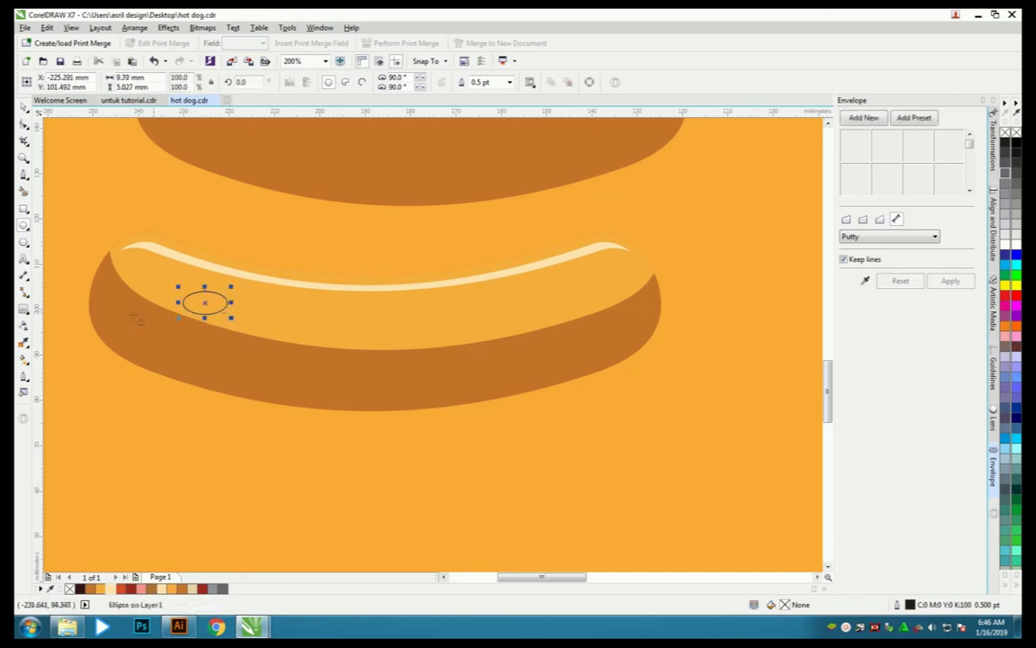
pyautogui.press('i')
pyautogui.click(220, 351)
pyautogui.click(207, 301)
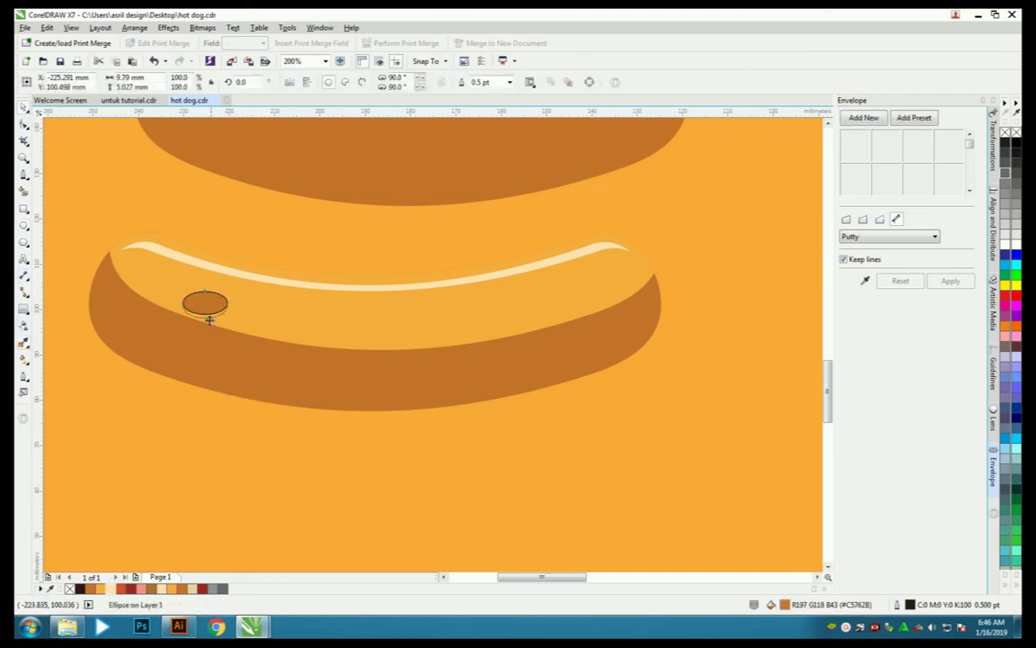
pyautogui.moveTo(212, 309); pyautogui.dragTo(200, 326)
pyautogui.rightClick(1006, 133)
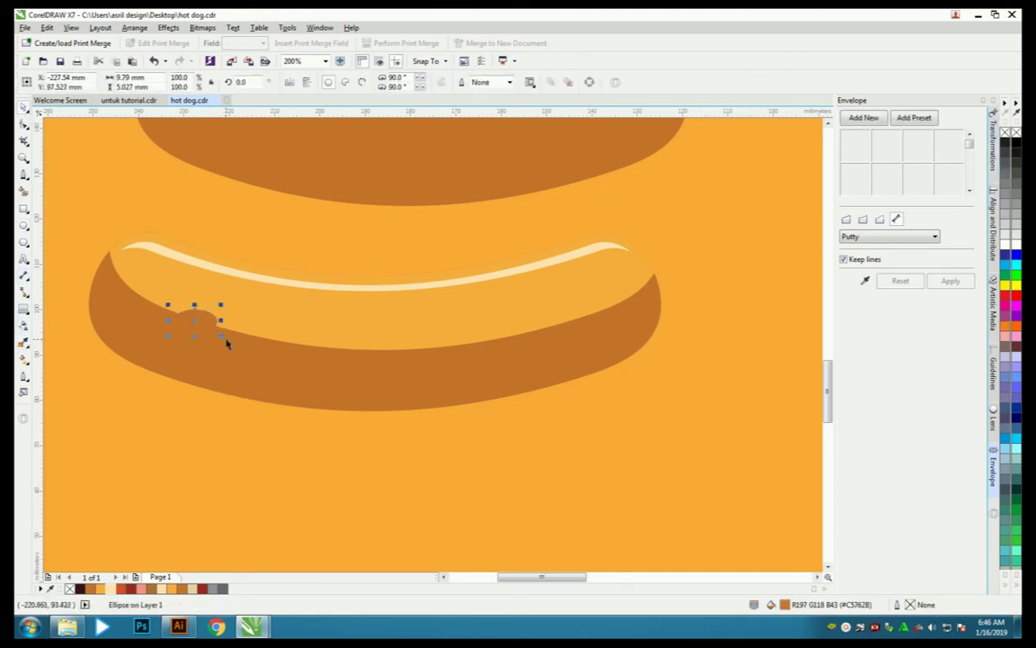
pyautogui.moveTo(219, 335)
pyautogui.mouseDown()
pyautogui.moveTo(217, 315)
pyautogui.moveTo(240, 296)
pyautogui.mouseUp()
pyautogui.click(218, 311)
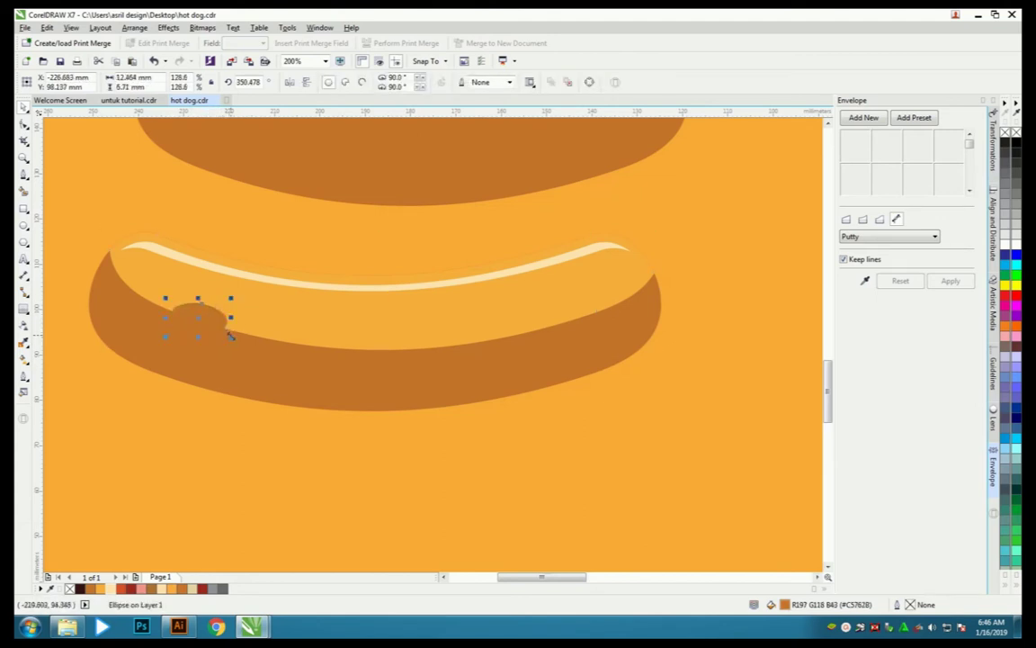
pyautogui.moveTo(227, 340)
pyautogui.mouseDown()
pyautogui.moveTo(589, 298)
pyautogui.moveTo(564, 297)
pyautogui.moveTo(493, 338)
pyautogui.mouseUp()
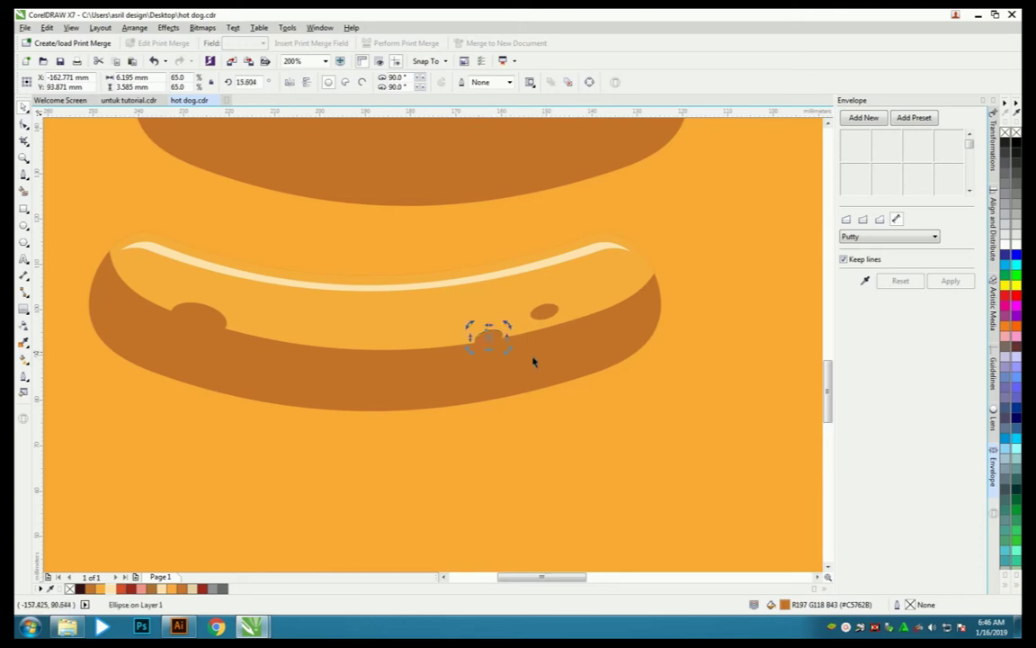
# Delete the dark-brown shape above the bun and select all bun pieces.
pyautogui.press('F3')
pyautogui.click(456, 230)
pyautogui.press('Delete')
pyautogui.scroll(2, 289, 289)
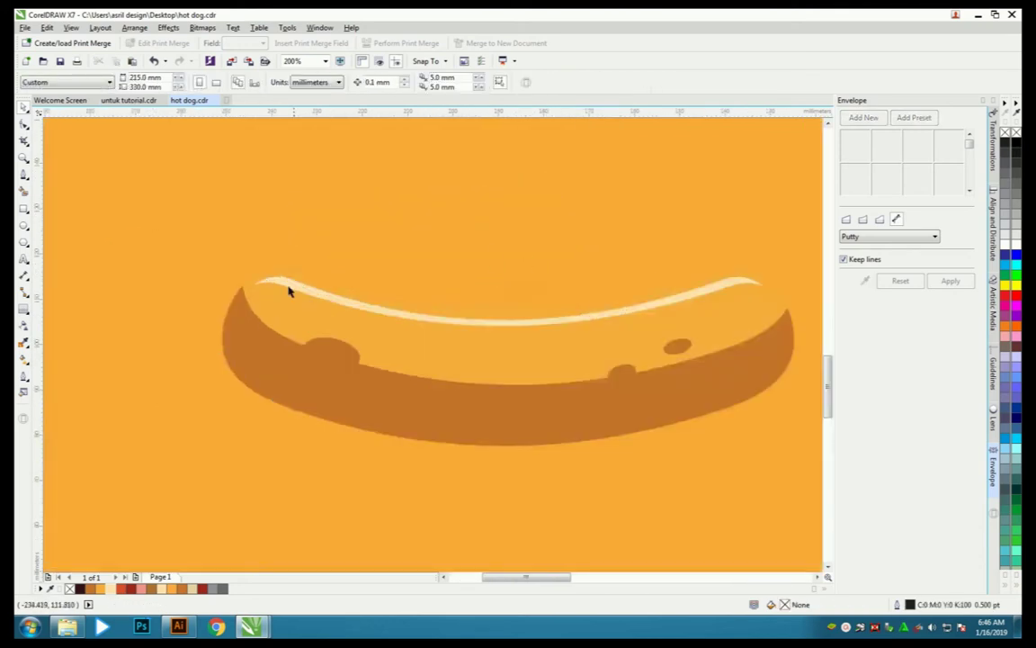
pyautogui.scroll(-2, 261, 256)
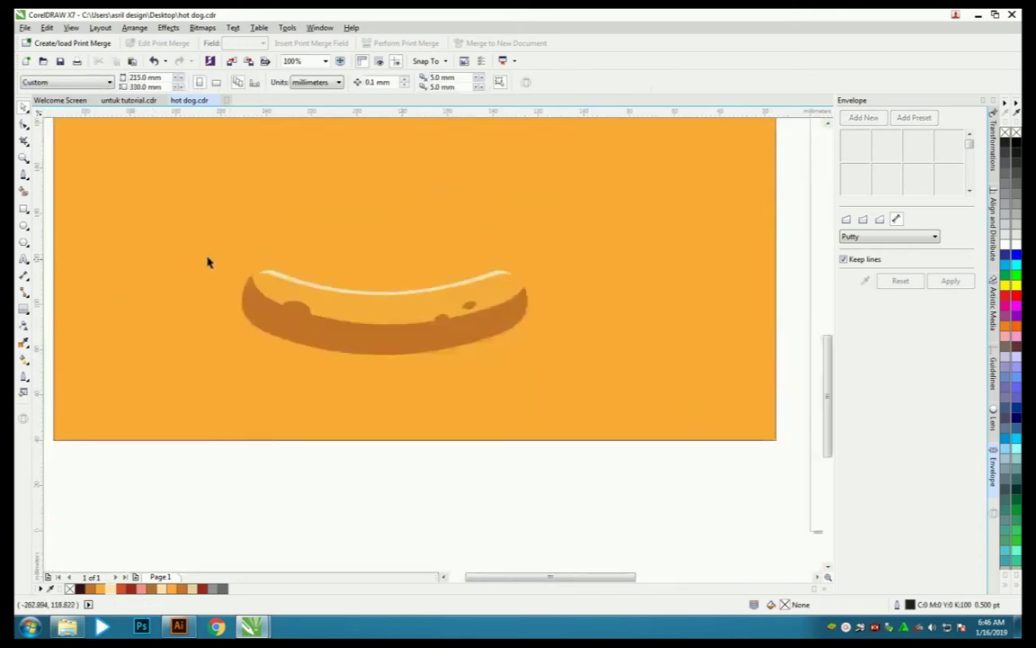
pyautogui.moveTo(178, 224); pyautogui.dragTo(629, 383)
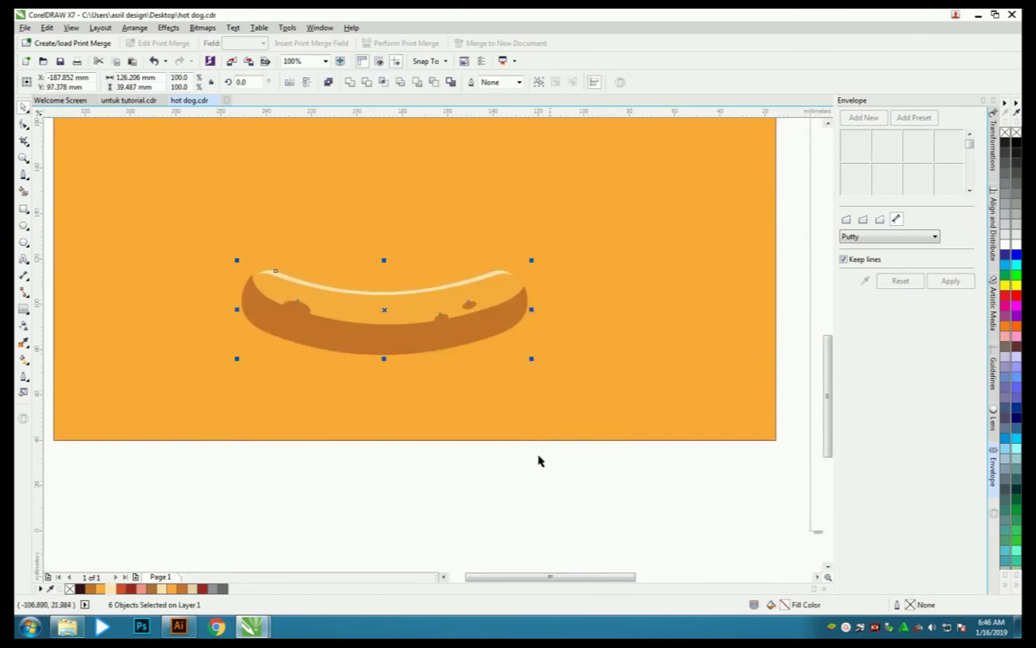
# Draw a rectangle across the bun top, round its corners fully, and adjust its height.
pyautogui.click(514, 442)
pyautogui.click(22, 206)
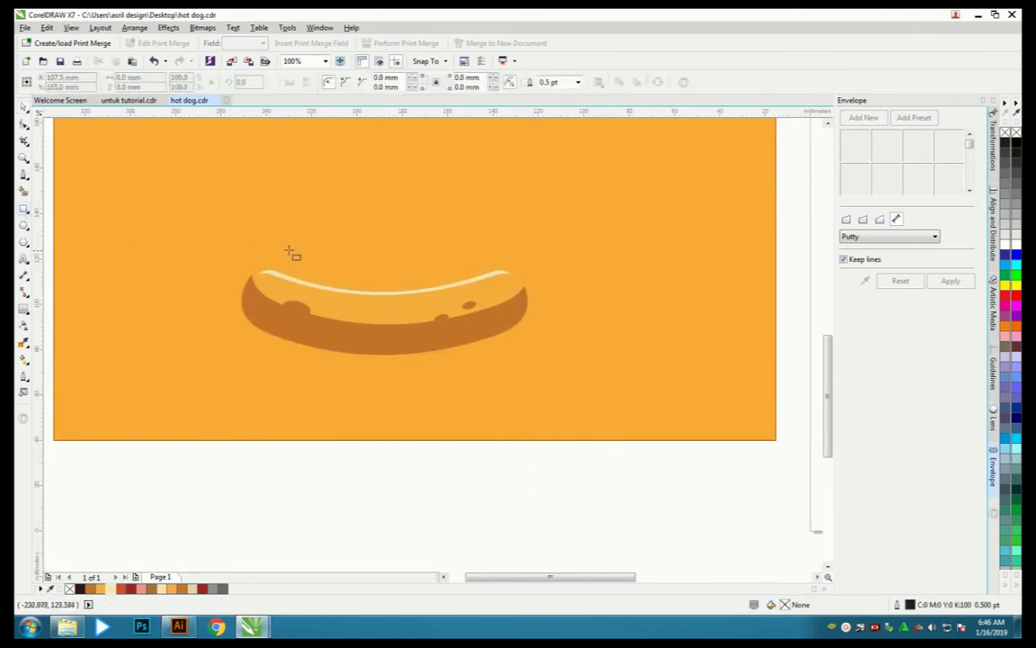
pyautogui.scroll(2, 289, 254)
pyautogui.scroll(-1, 248, 262)
pyautogui.moveTo(208, 224); pyautogui.dragTo(514, 296)
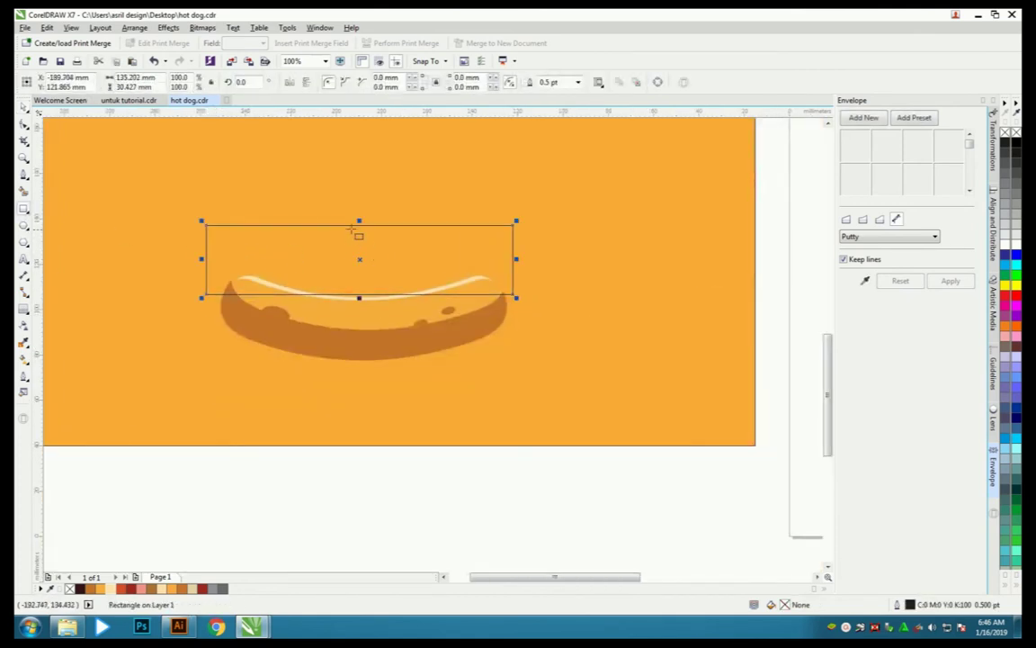
pyautogui.scroll(1, 358, 229)
pyautogui.moveTo(367, 216); pyautogui.dragTo(367, 279)
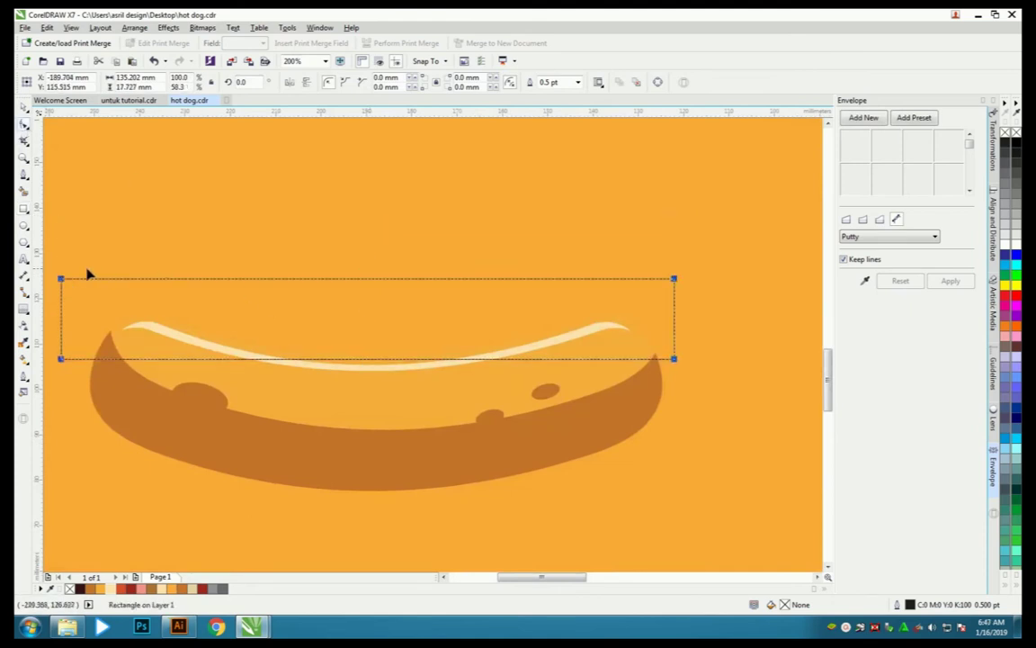
pyautogui.moveTo(61, 280); pyautogui.dragTo(257, 316)
pyautogui.click(21, 107)
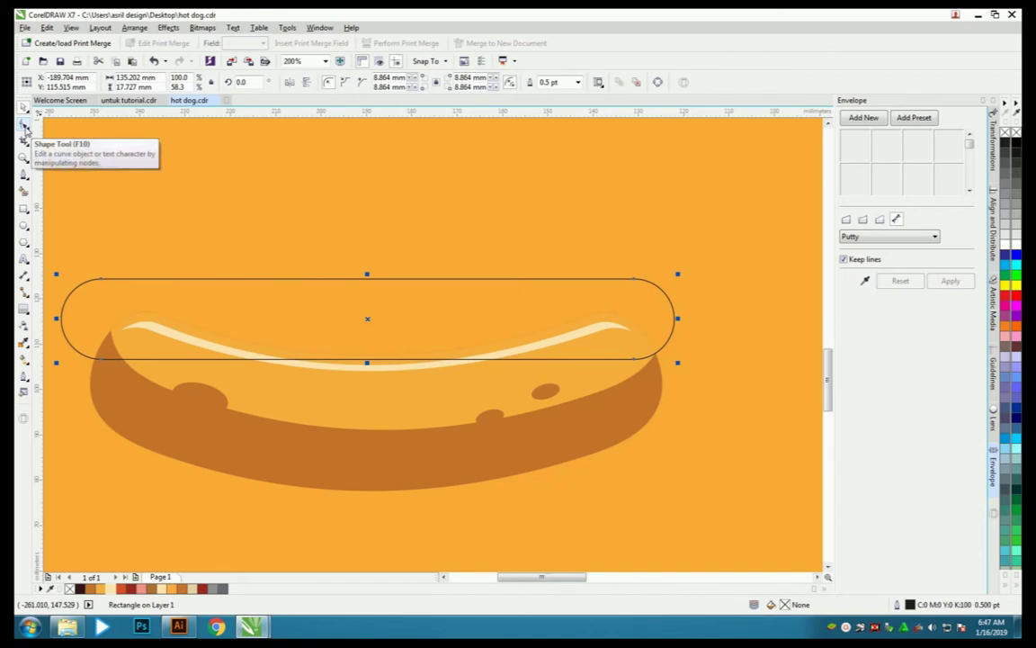
pyautogui.moveTo(367, 363); pyautogui.dragTo(367, 354)
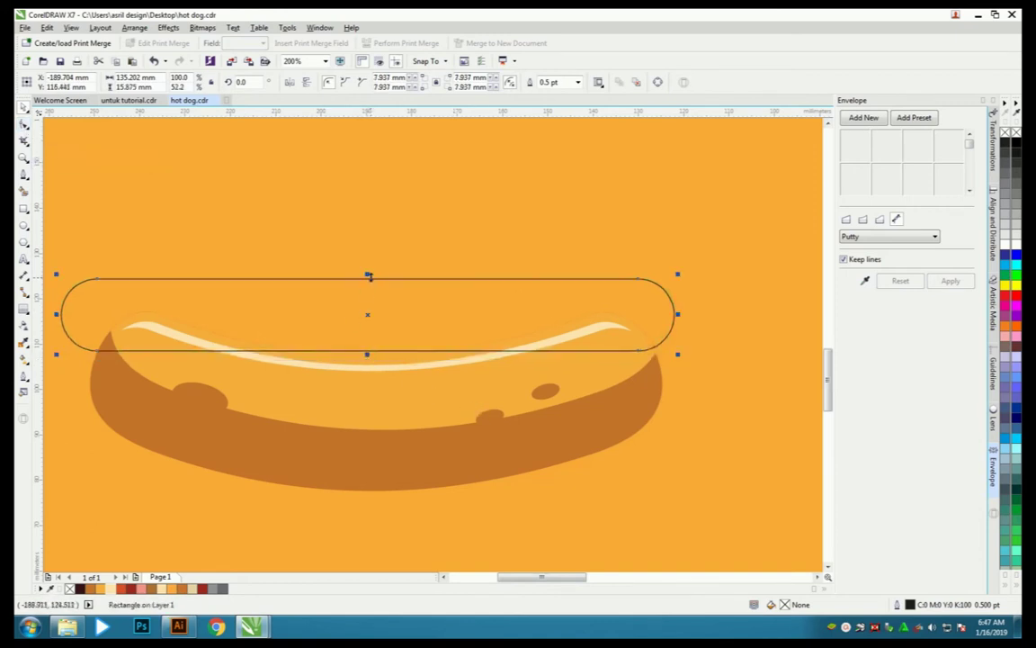
pyautogui.moveTo(367, 355); pyautogui.dragTo(368, 358)
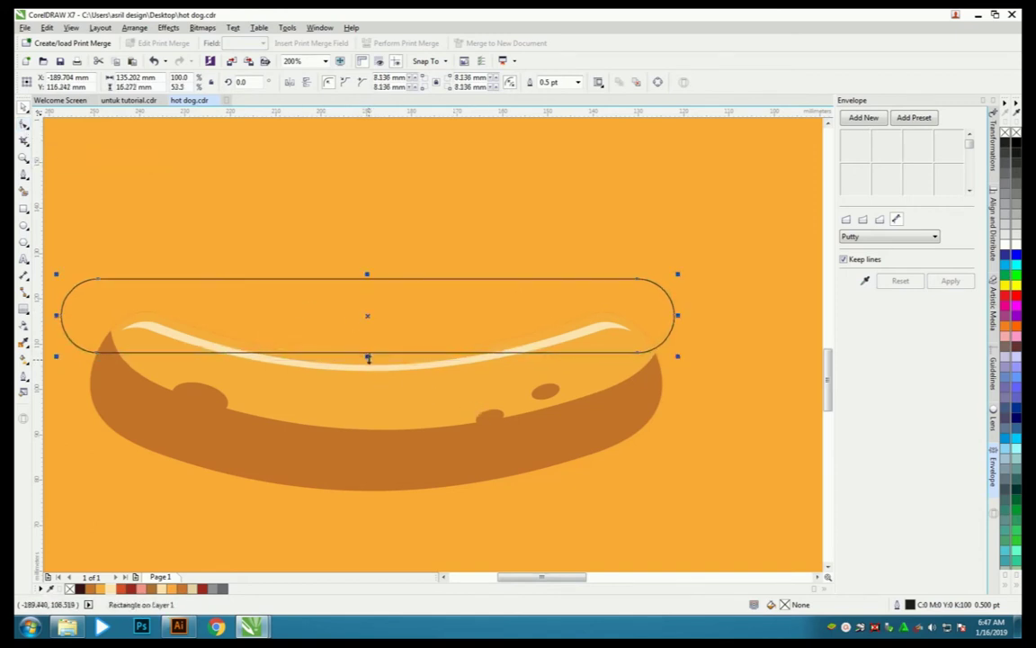
# Convert the rounded rectangle to curves, bend its edges into an arc, and widen it.
pyautogui.click(657, 83)
pyautogui.click(25, 126)
pyautogui.moveTo(77, 227); pyautogui.dragTo(660, 380)
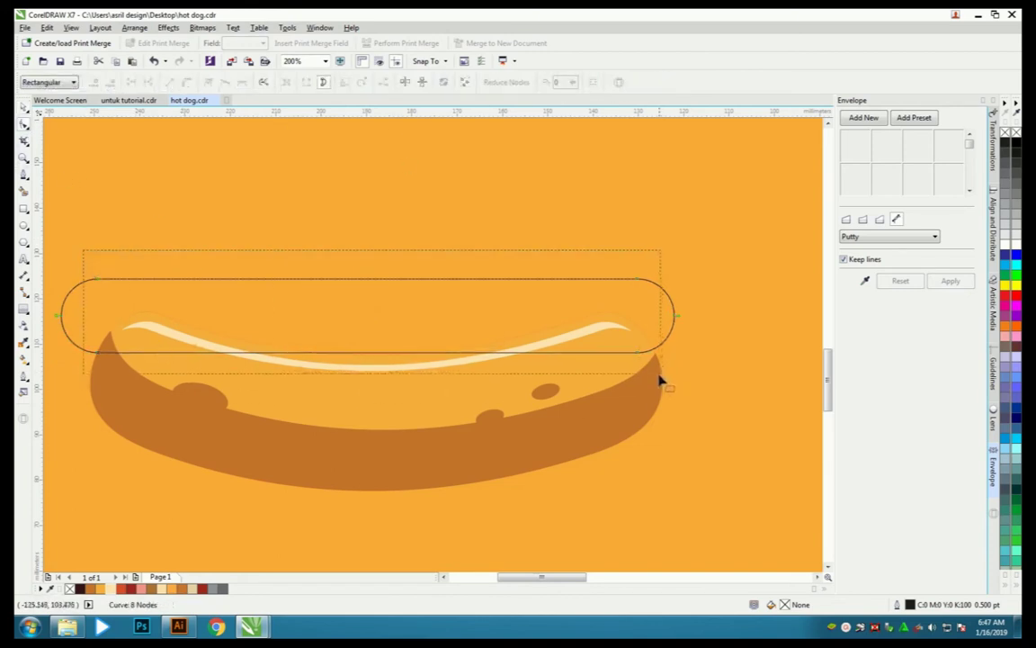
pyautogui.click(333, 356)
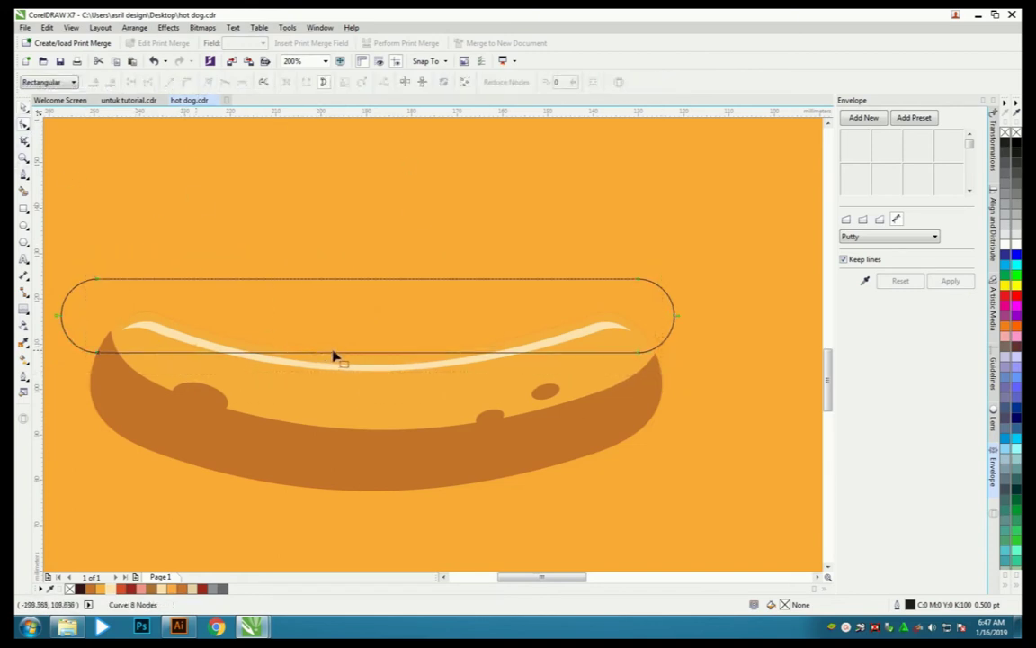
pyautogui.moveTo(353, 358); pyautogui.dragTo(356, 378)
pyautogui.moveTo(354, 281); pyautogui.dragTo(358, 313)
pyautogui.moveTo(385, 387); pyautogui.dragTo(389, 396)
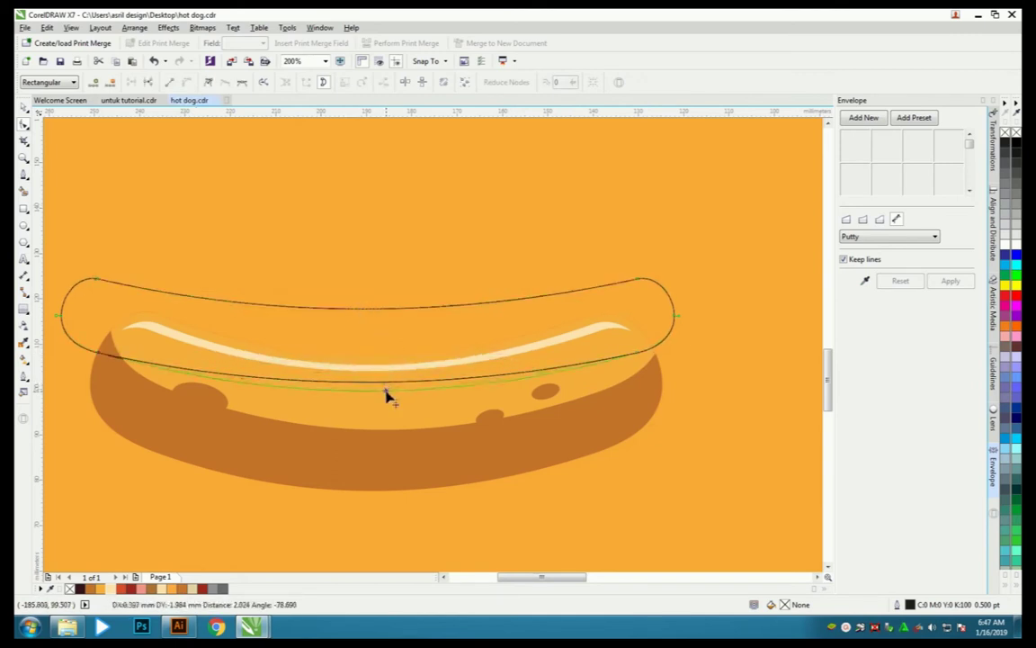
pyautogui.click(24, 105)
pyautogui.moveTo(687, 335); pyautogui.dragTo(700, 334)
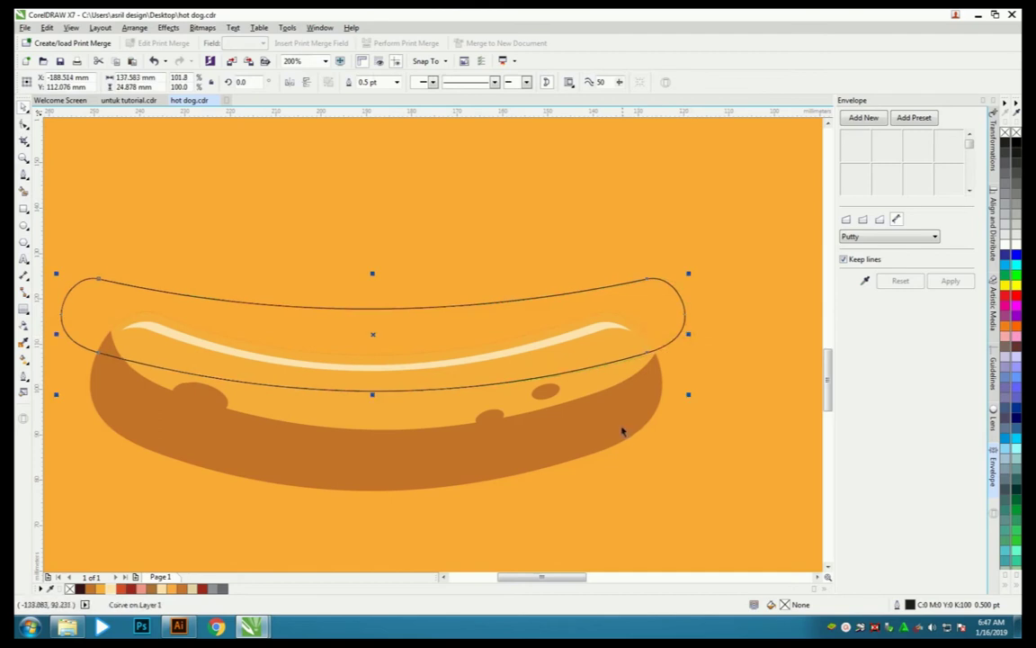
# Fill the sausage red-orange (#D7512E) and try a gradient fill on it.
pyautogui.keyDown('shift'); pyautogui.click(620, 428); pyautogui.keyUp('shift')
pyautogui.click(576, 362)
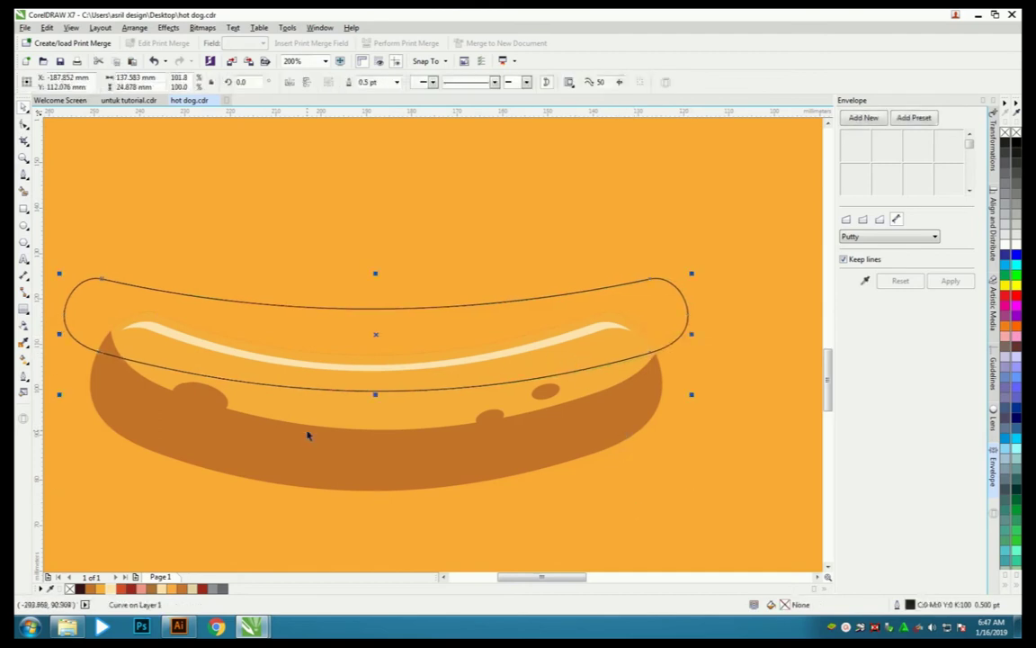
pyautogui.click(126, 590)
pyautogui.press('Escape')
pyautogui.click(356, 327)
pyautogui.press('Escape')
pyautogui.click(371, 329)
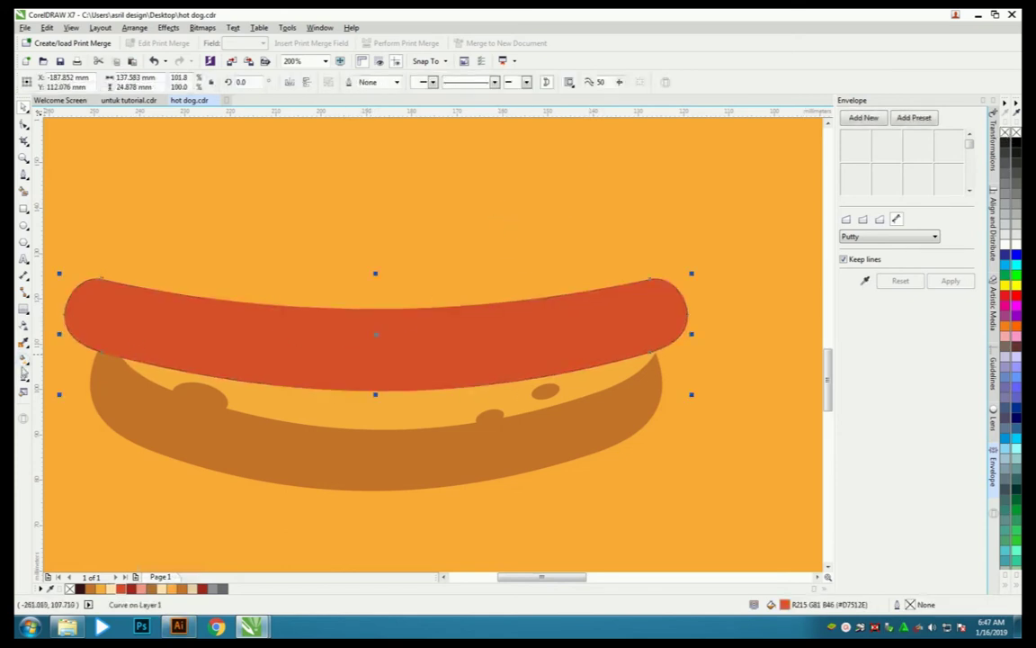
pyautogui.click(25, 361)
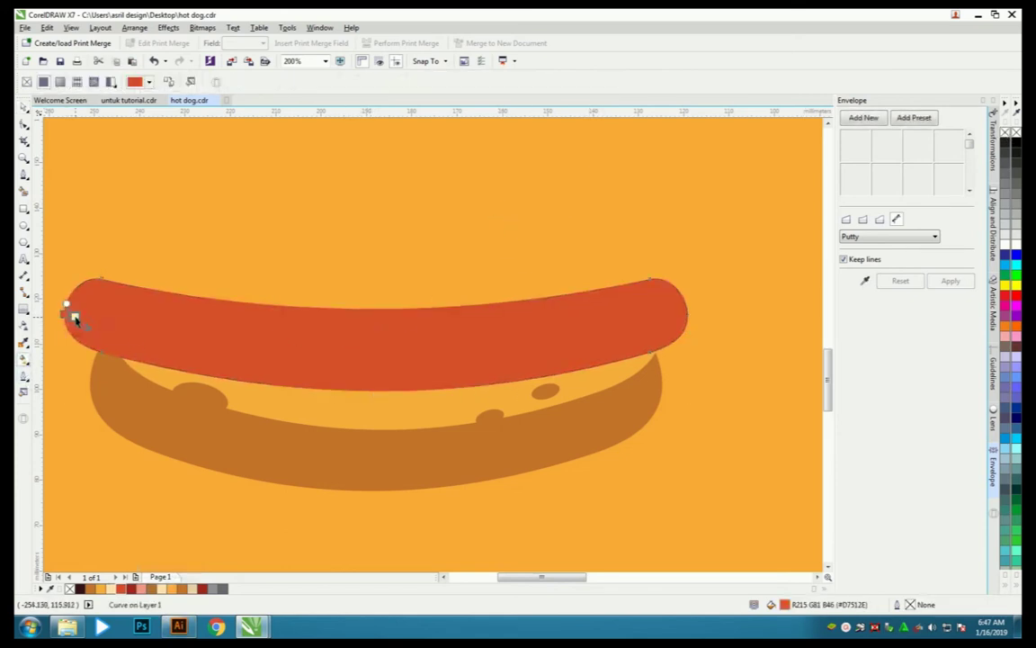
pyautogui.moveTo(81, 321); pyautogui.dragTo(109, 326)
# Undo the gradient and give the sausage a thin inside contour.
pyautogui.hotkey('ctrl', 'z')
pyautogui.click(25, 344)
pyautogui.click(72, 360)
pyautogui.moveTo(65, 320); pyautogui.dragTo(59, 329)
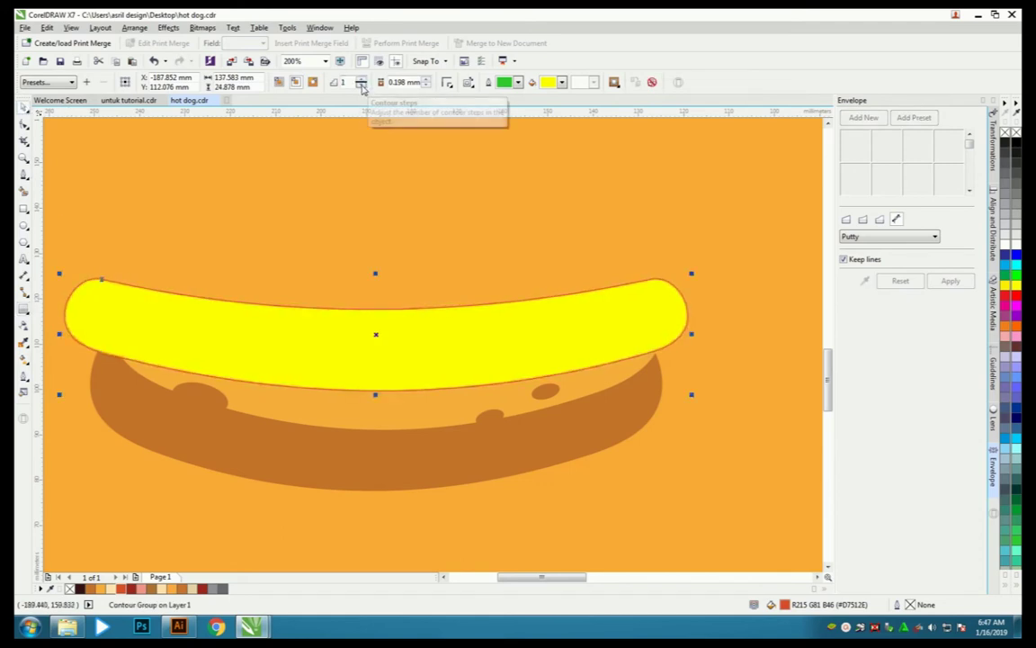
pyautogui.press('Escape')
pyautogui.click(63, 322)
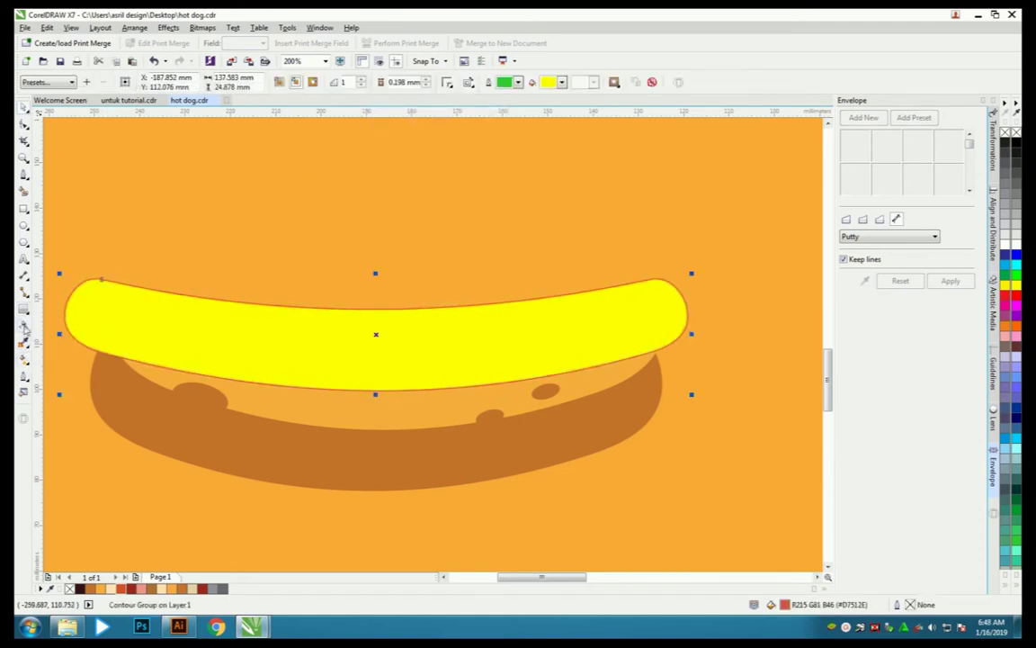
pyautogui.scroll(1, 69, 328)
pyautogui.moveTo(70, 343); pyautogui.dragTo(79, 353)
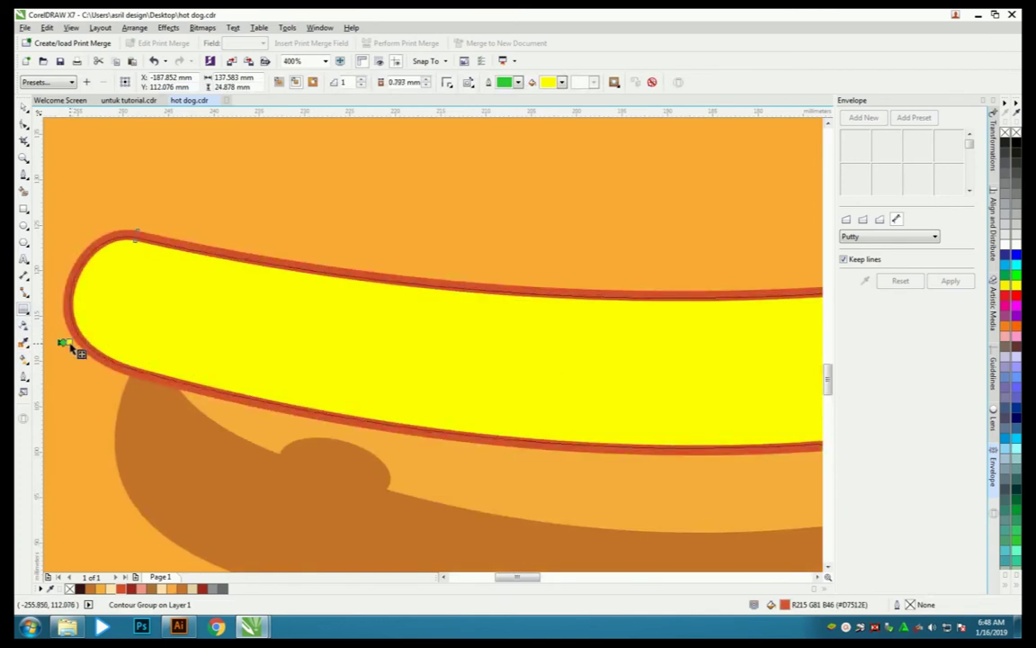
pyautogui.moveTo(79, 352); pyautogui.dragTo(64, 343)
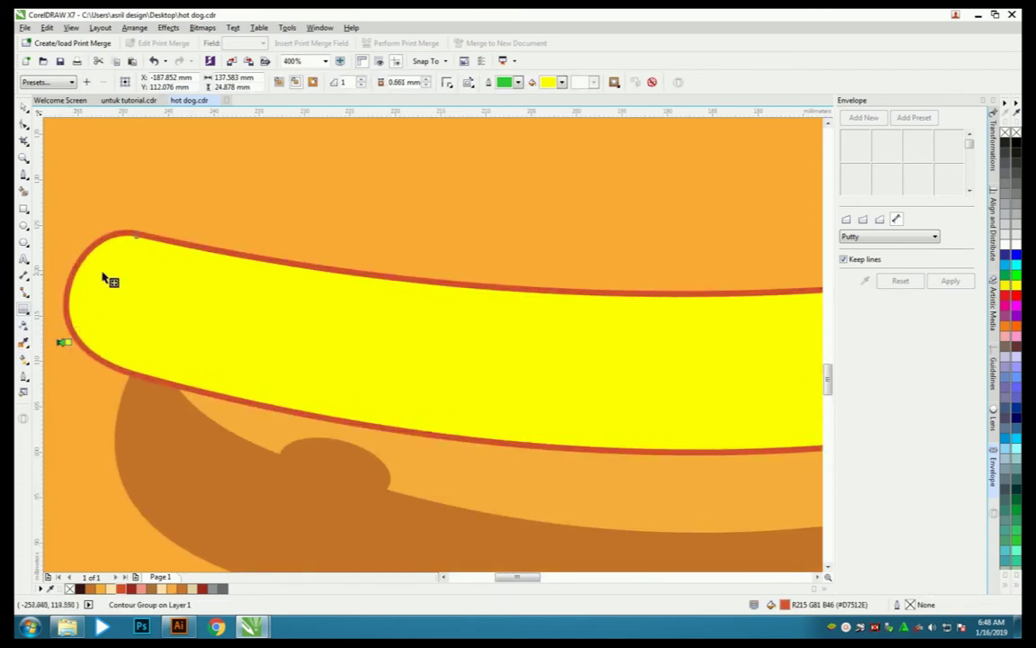
pyautogui.press('space')
# Break the contour apart, trim the band with a raised copy, and delete the top piece.
pyautogui.rightClick(143, 285)
pyautogui.click(208, 304)
pyautogui.scroll(-2, 158, 266)
pyautogui.moveTo(229, 274); pyautogui.dragTo(743, 267)
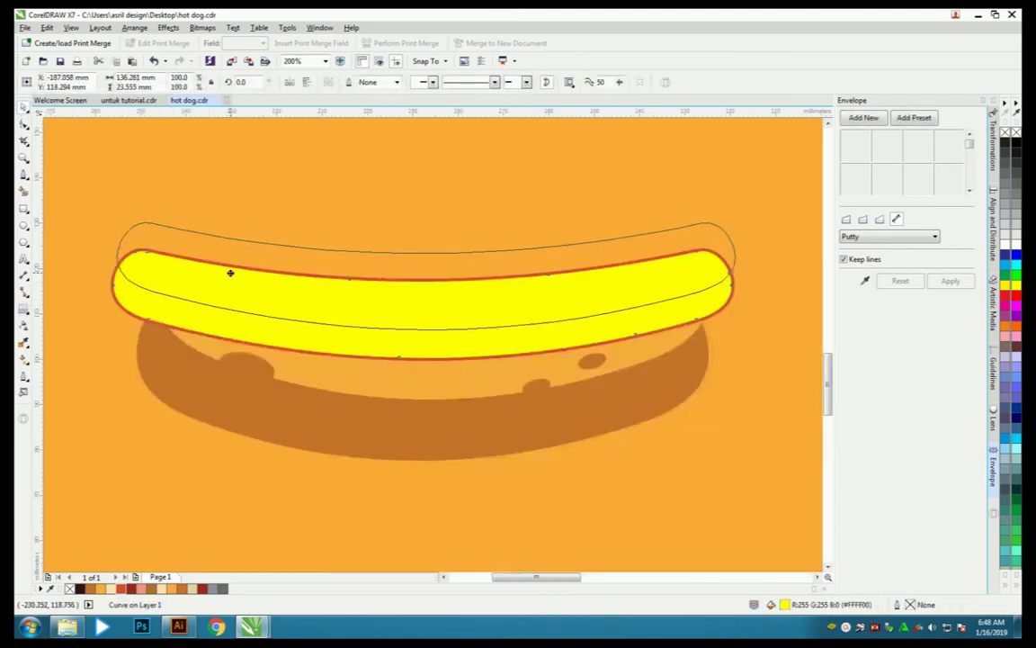
pyautogui.moveTo(741, 275); pyautogui.dragTo(724, 284)
pyautogui.moveTo(725, 225); pyautogui.dragTo(736, 215)
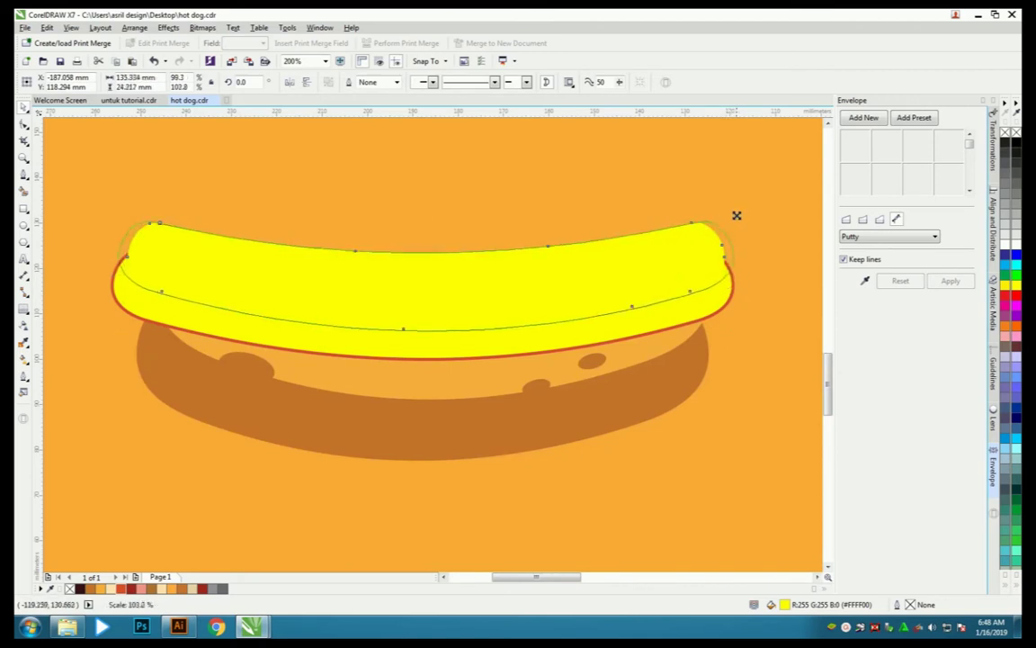
pyautogui.click(367, 84)
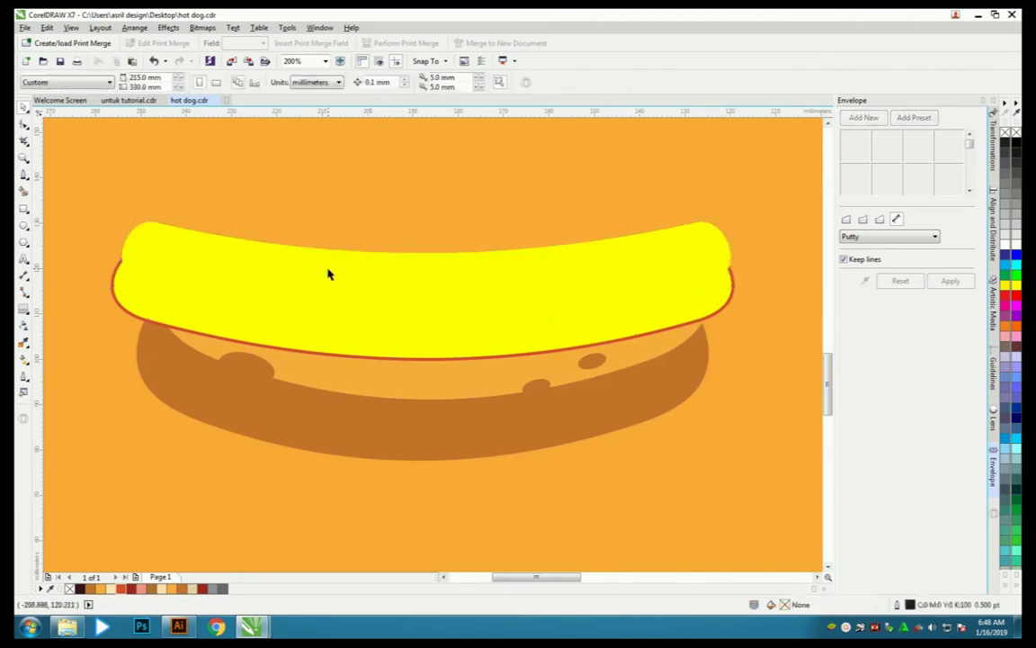
pyautogui.moveTo(329, 273); pyautogui.dragTo(324, 229)
pyautogui.press('Delete')
# Fill the remaining lower band dark red to shade the sausage.
pyautogui.click(338, 353)
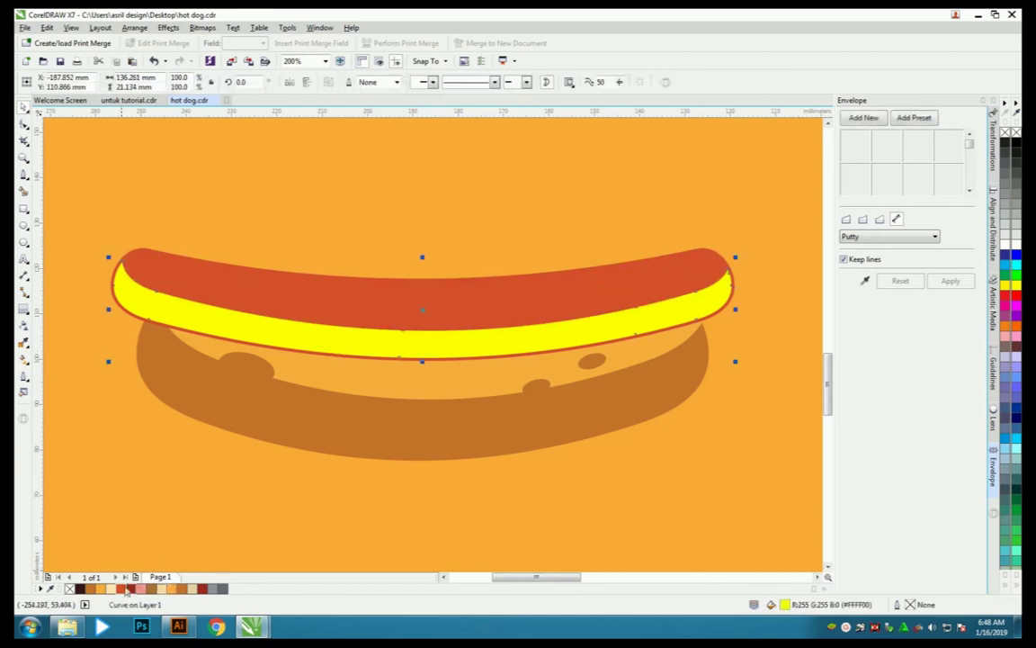
pyautogui.click(126, 589)
pyautogui.click(314, 234)
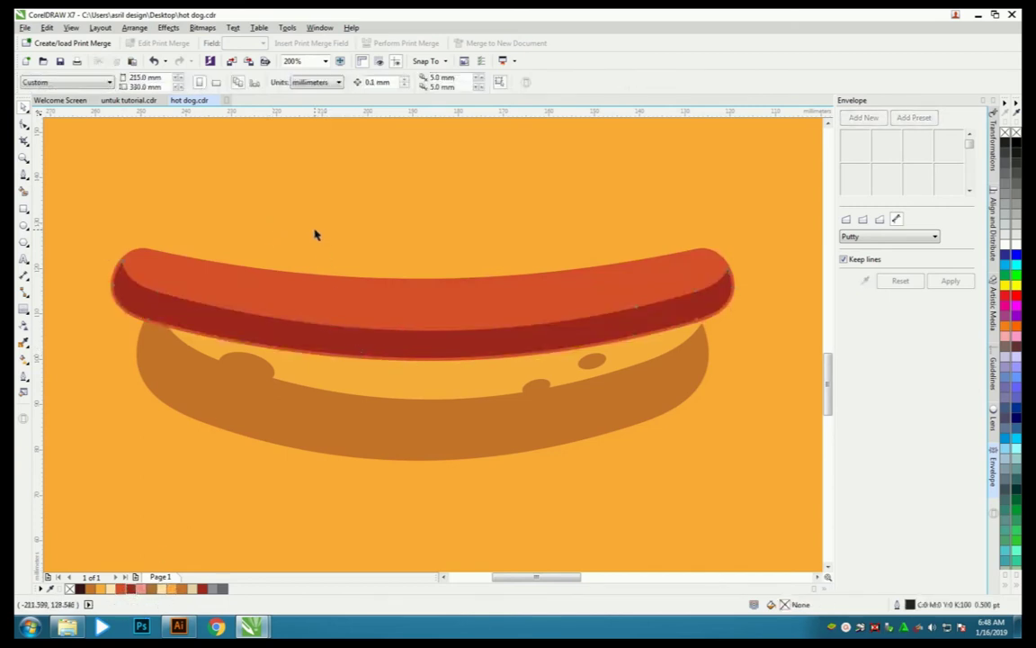
pyautogui.click(333, 341)
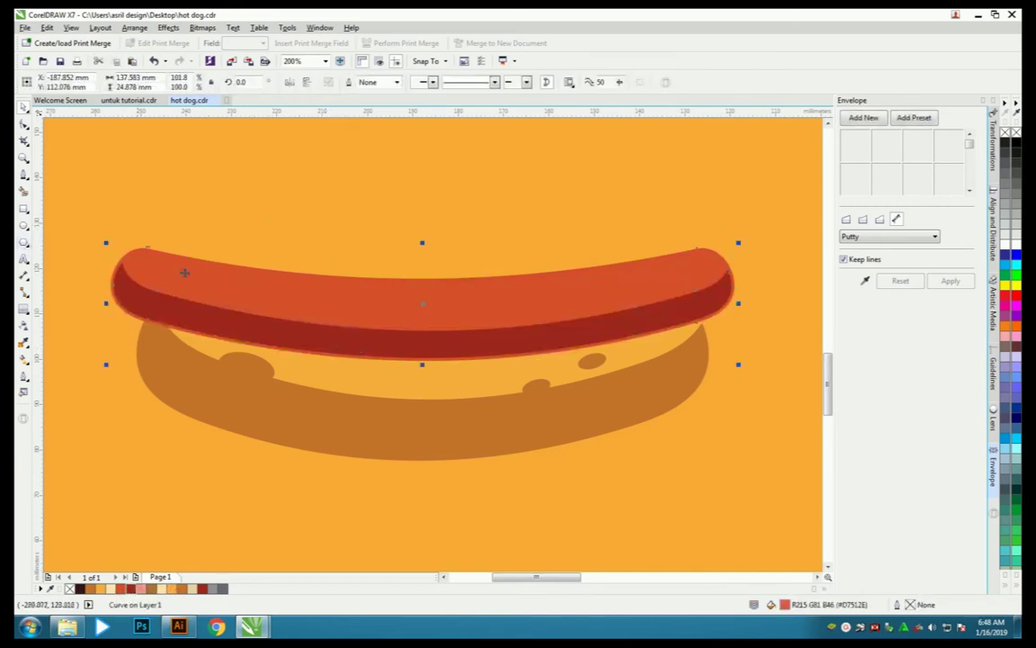
# Move the sausage slightly lower, send it back a layer, and narrow its width slightly.
pyautogui.moveTo(280, 287); pyautogui.dragTo(285, 301)
pyautogui.scroll(2, 315, 303)
pyautogui.scroll(-2, 315, 303)
pyautogui.click(313, 302)
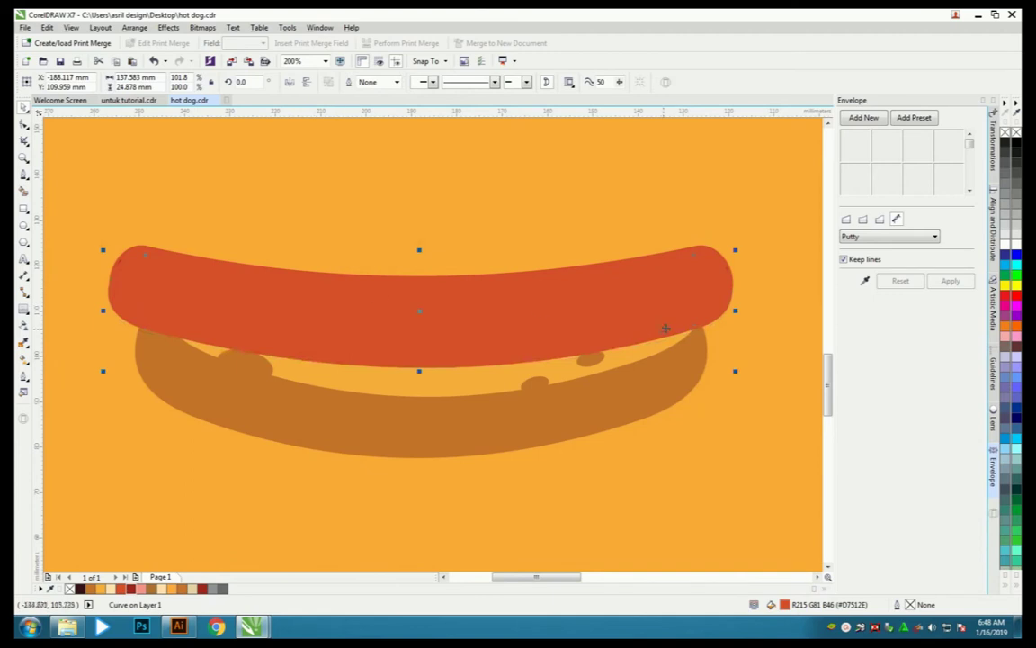
pyautogui.moveTo(736, 310); pyautogui.dragTo(751, 310)
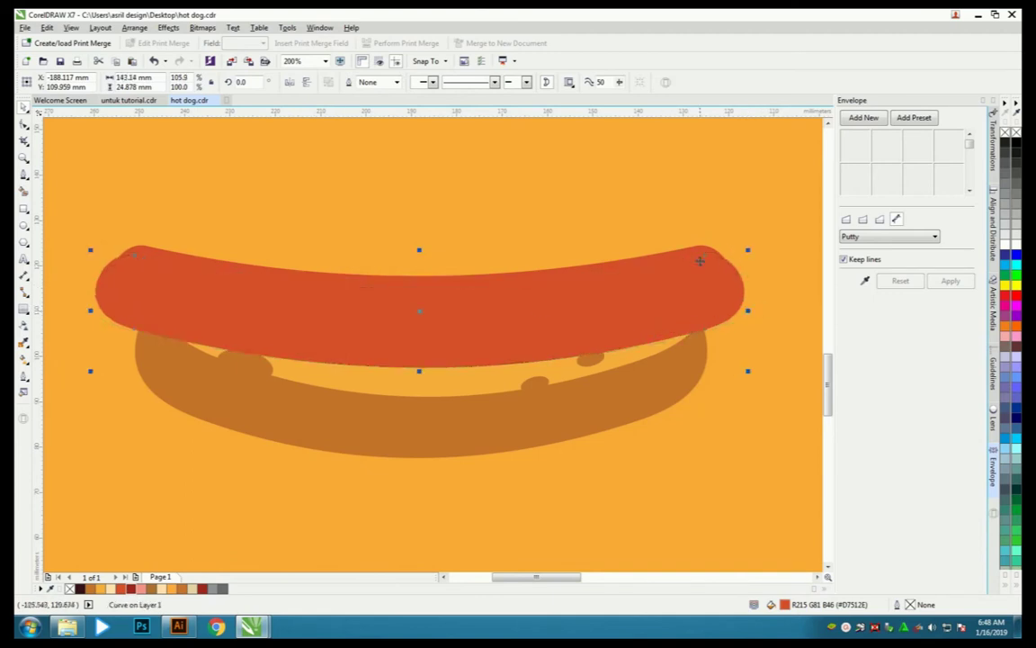
pyautogui.hotkey('ctrl', 'pagedown')
pyautogui.moveTo(676, 293); pyautogui.dragTo(680, 306)
pyautogui.click(680, 306)
pyautogui.moveTo(752, 310); pyautogui.dragTo(743, 311)
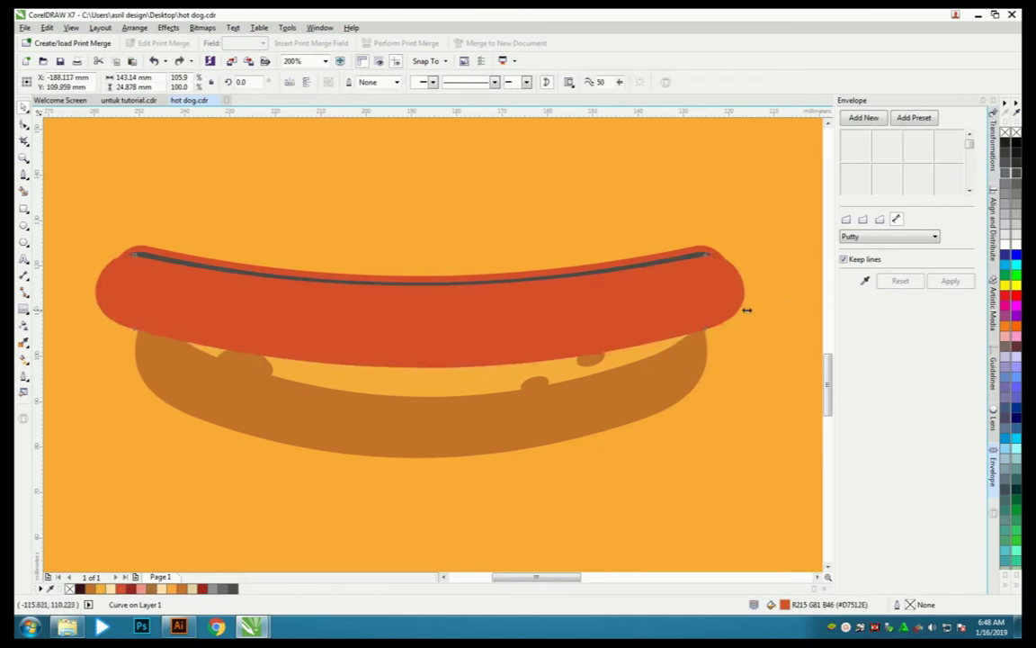
# Combine shapes into a dark red lower shading piece and make the top highlight line light pink.
pyautogui.click(702, 309)
pyautogui.click(601, 276)
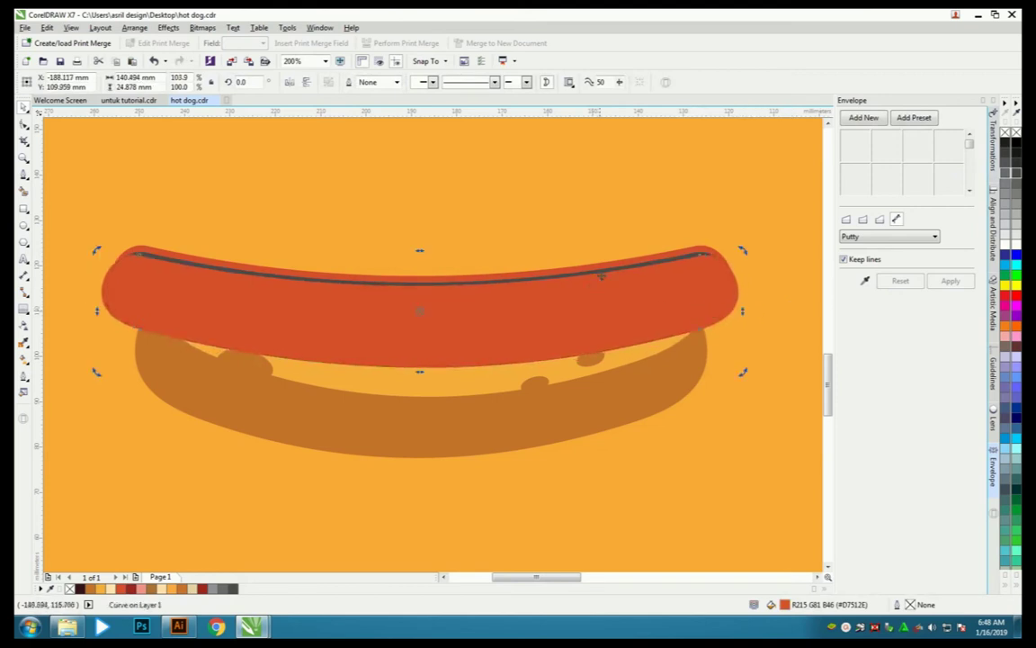
pyautogui.keyDown('shift'); pyautogui.click(607, 274); pyautogui.keyUp('shift')
pyautogui.click(366, 81)
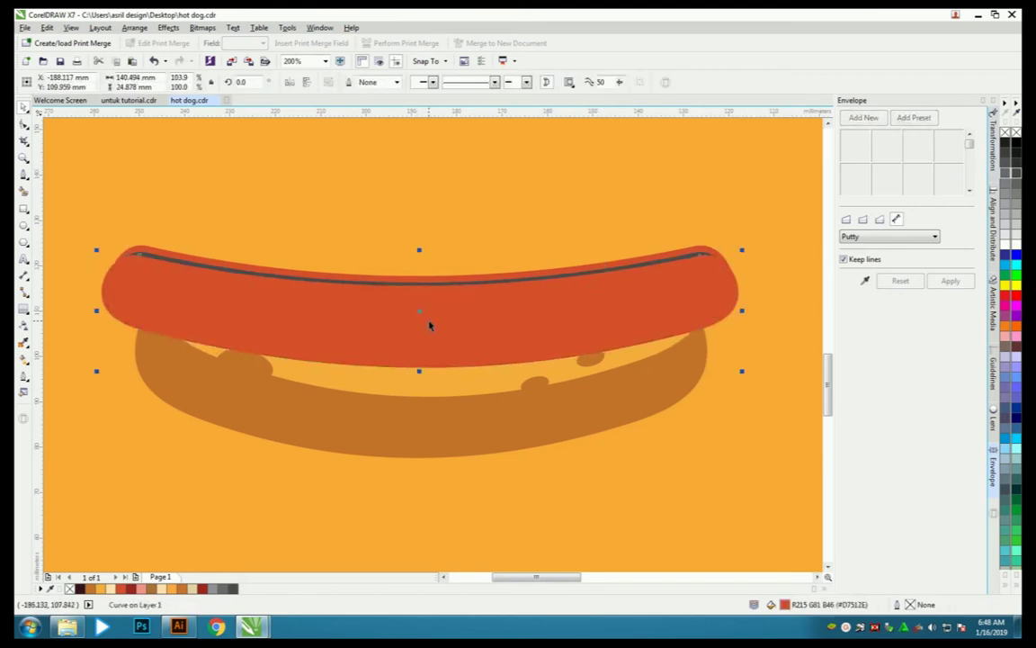
pyautogui.click(409, 301)
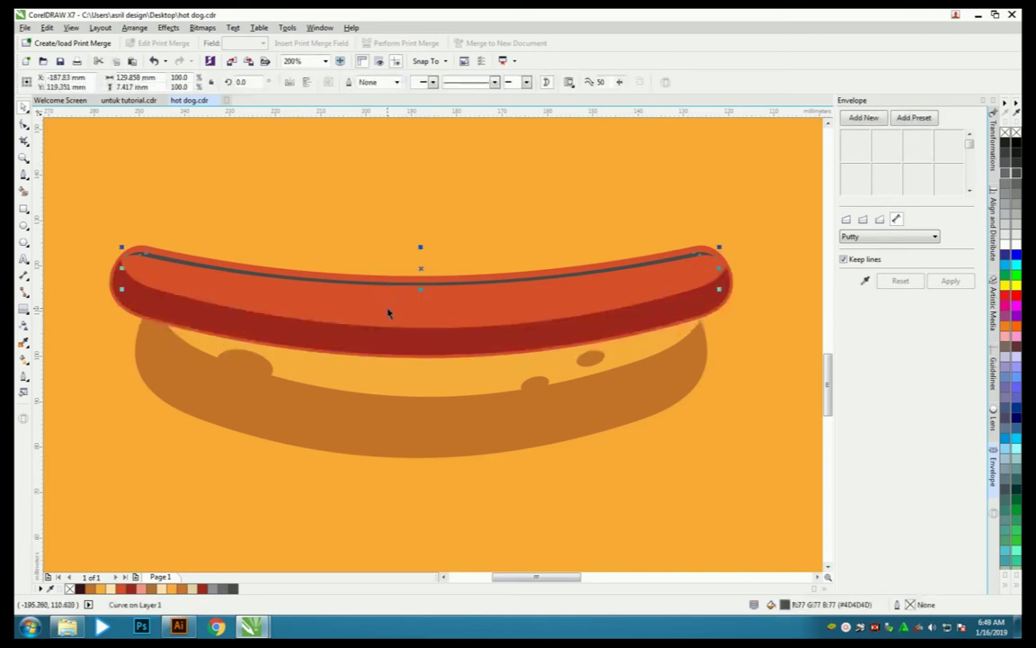
pyautogui.rightClick(141, 591)
# Select all six bun pieces and bring them in front of the sausage.
pyautogui.moveTo(63, 217); pyautogui.dragTo(769, 361)
pyautogui.click(76, 329)
pyautogui.moveTo(85, 255); pyautogui.dragTo(779, 498)
pyautogui.hotkey('shift', 'pageup')
pyautogui.press('Escape')
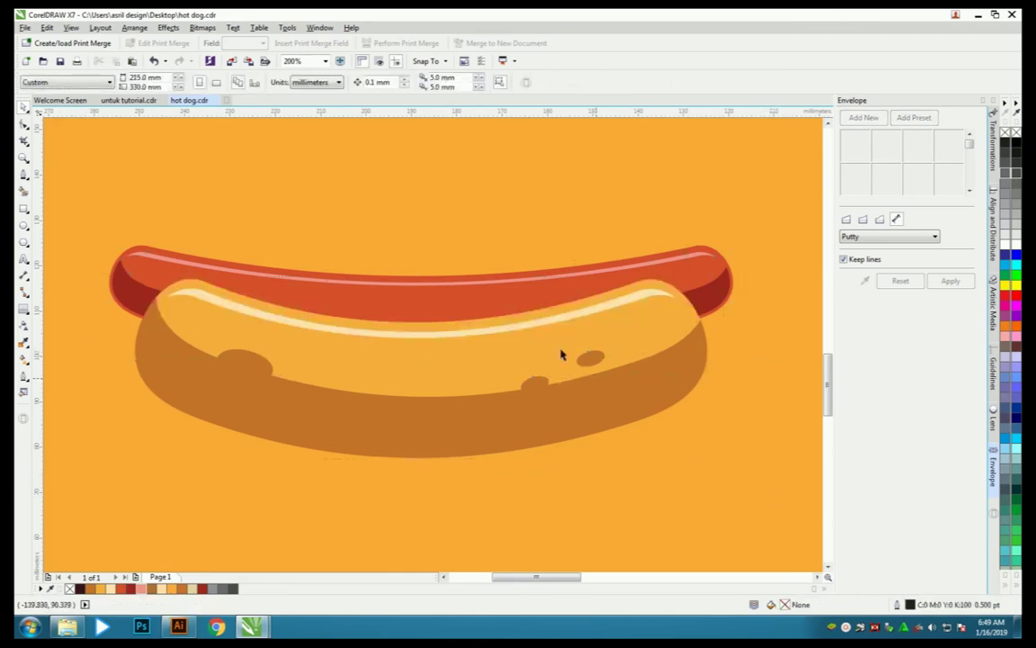
# Undo two sausage edits, then nudge all sausage parts and stretch them slightly taller.
pyautogui.moveTo(78, 223); pyautogui.dragTo(762, 352)
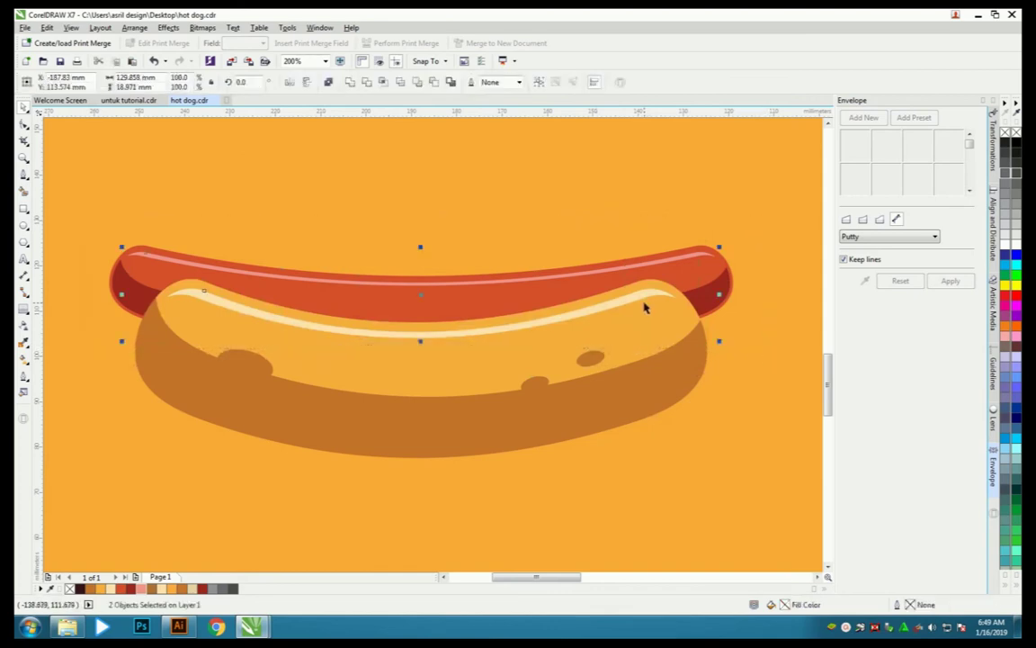
pyautogui.click(565, 275)
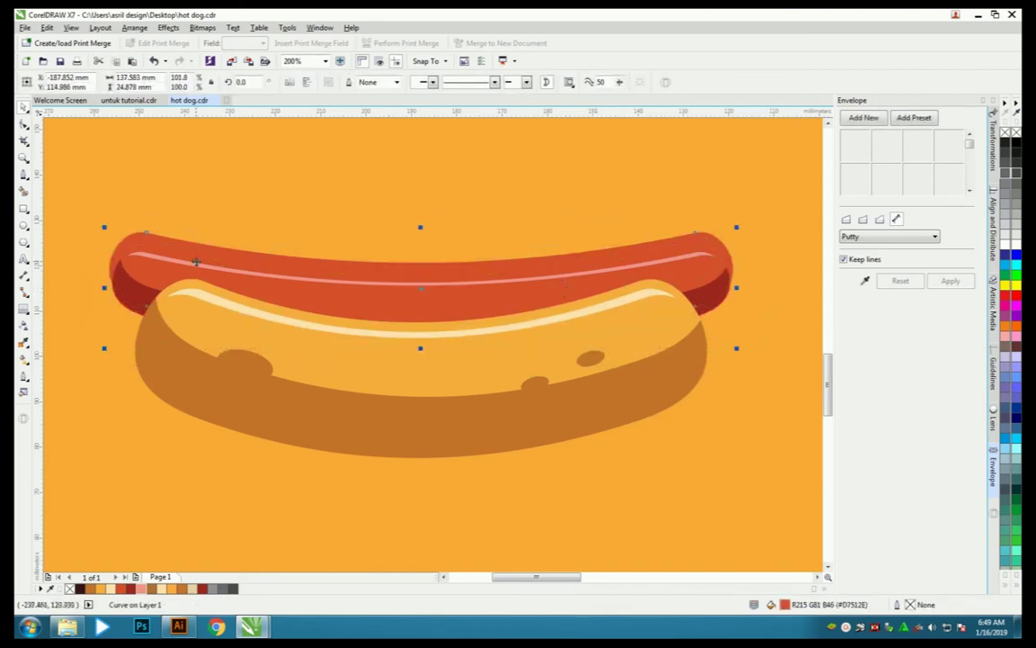
pyautogui.hotkey('ctrl', 'z')
pyautogui.hotkey('ctrl', 'z')
pyautogui.hotkey('ctrl', 'z')
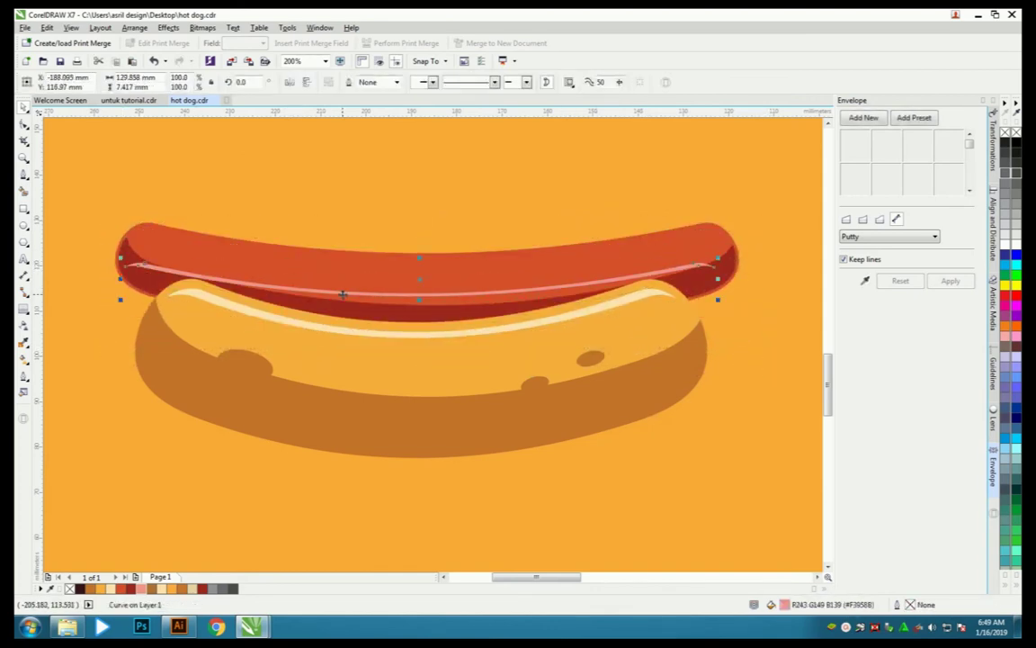
pyautogui.hotkey('ctrl', 'z')
pyautogui.moveTo(86, 191); pyautogui.dragTo(781, 337)
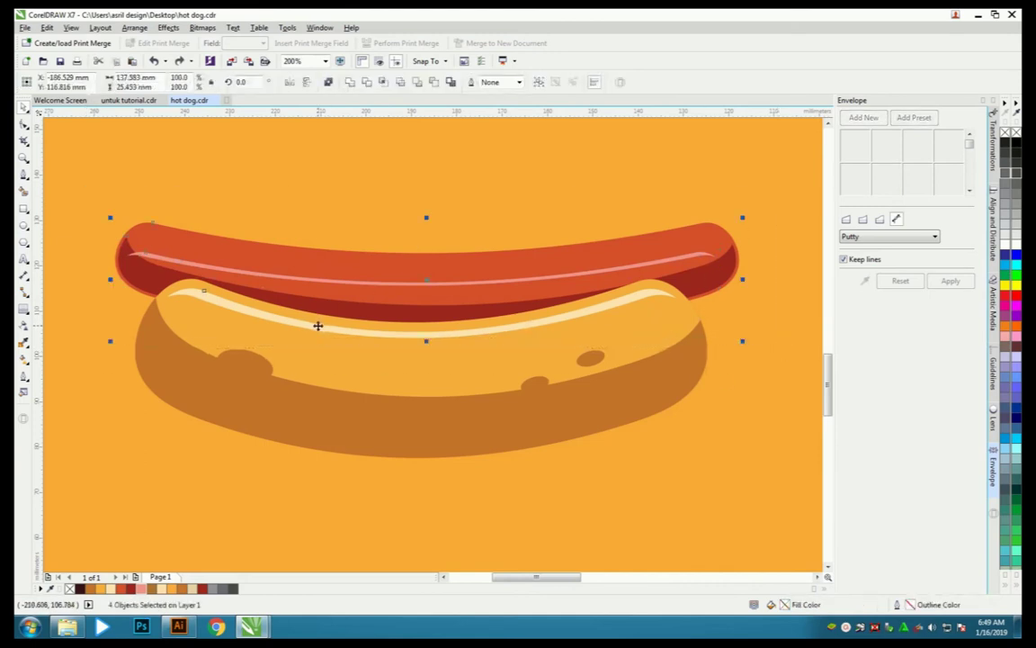
pyautogui.moveTo(359, 301); pyautogui.dragTo(364, 304)
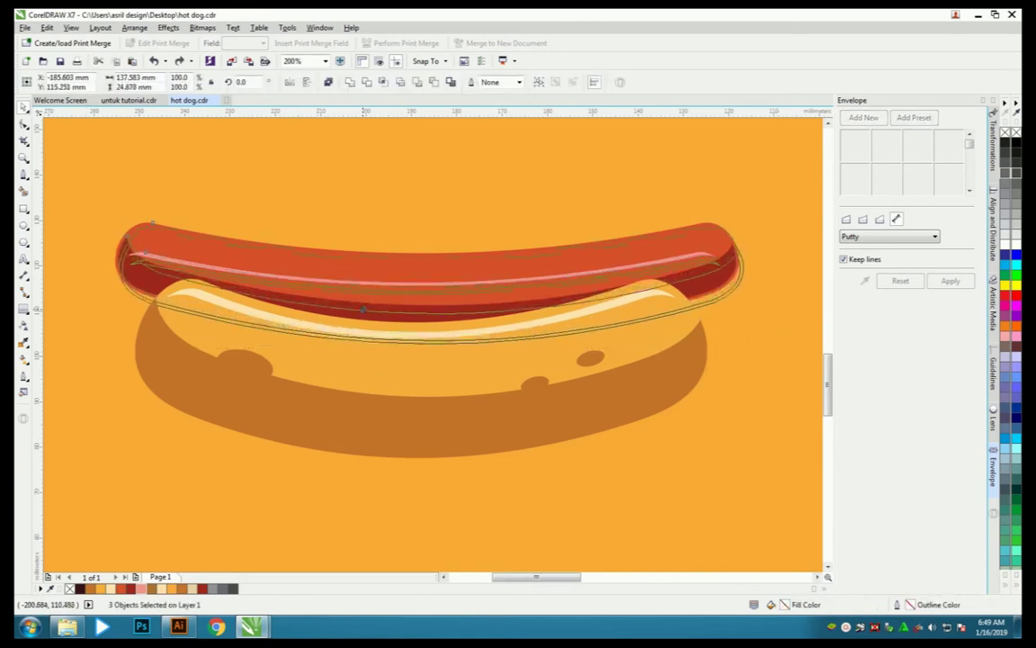
pyautogui.moveTo(428, 224); pyautogui.dragTo(430, 210)
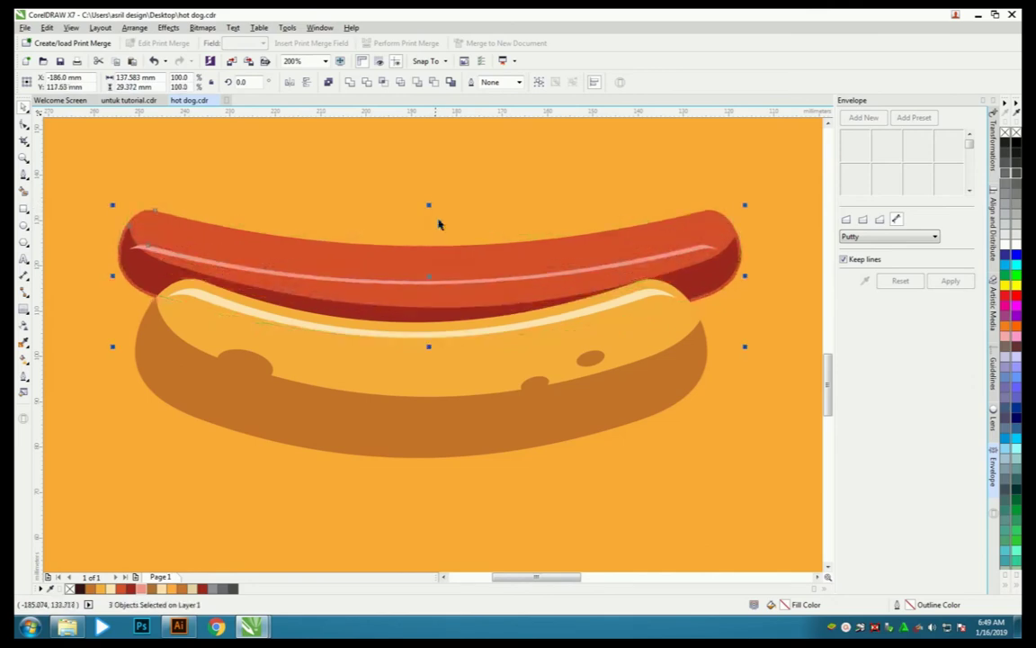
# Raise the pink highlight curve along the sausage top, then select a bun curve for node editing.
pyautogui.click(462, 296)
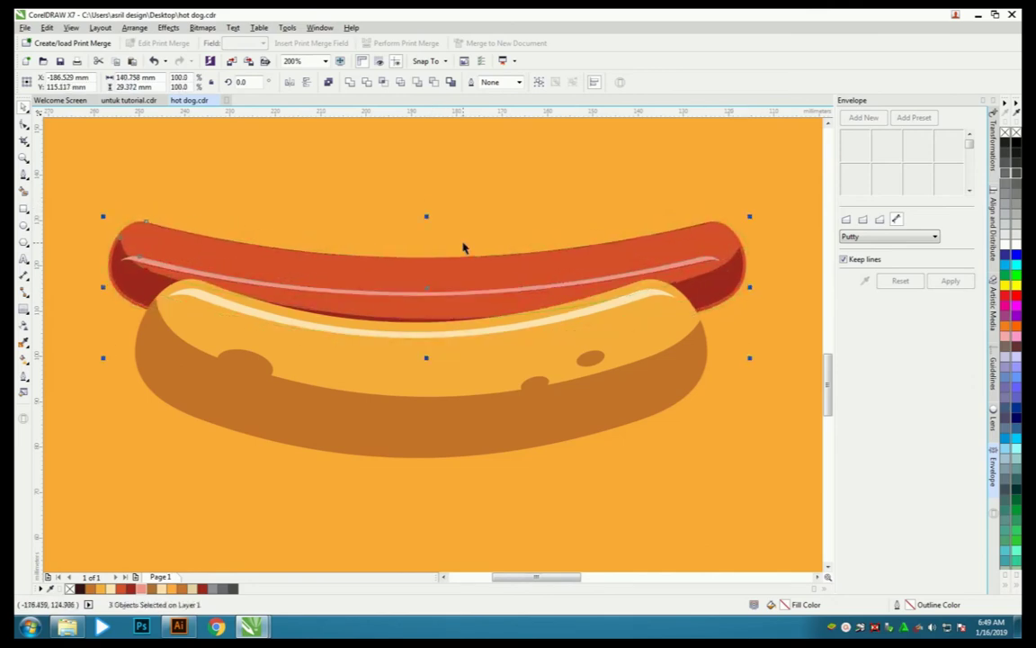
pyautogui.scroll(-2, 463, 247)
pyautogui.scroll(2, 439, 231)
pyautogui.click(456, 298)
pyautogui.moveTo(466, 283); pyautogui.dragTo(466, 259)
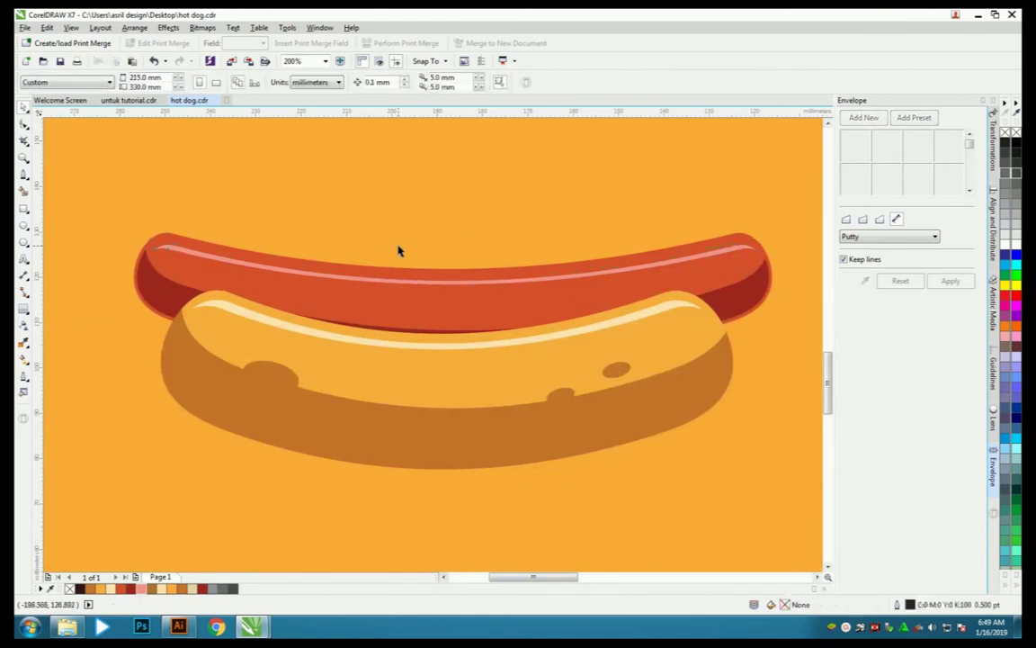
pyautogui.click(399, 327)
pyautogui.click(24, 123)
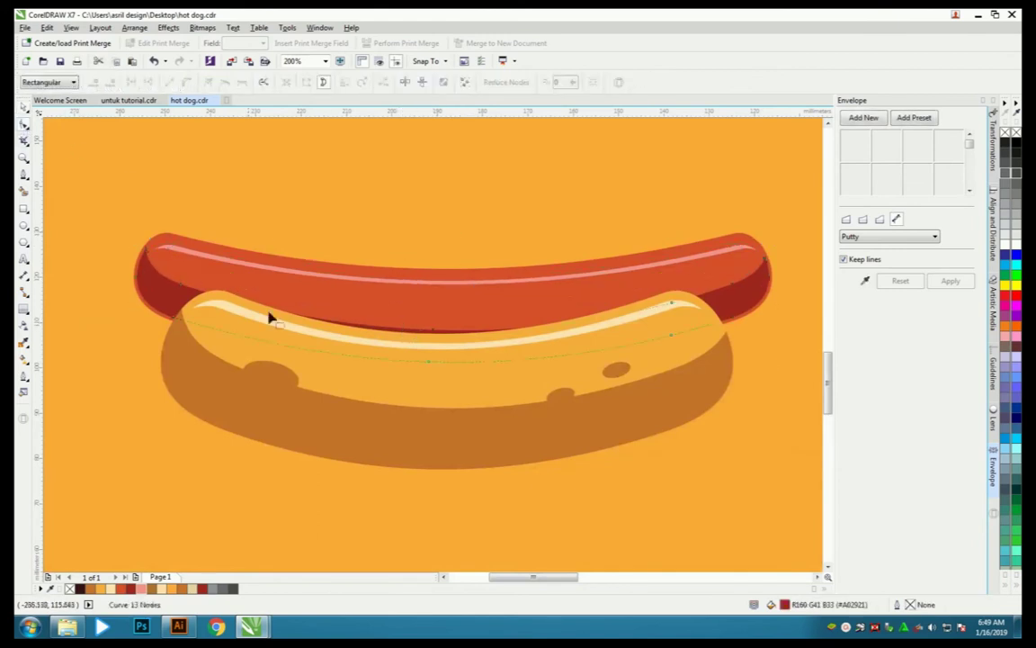
# Add an outward contour around the sausage and break it apart into a separate shape.
pyautogui.click(24, 106)
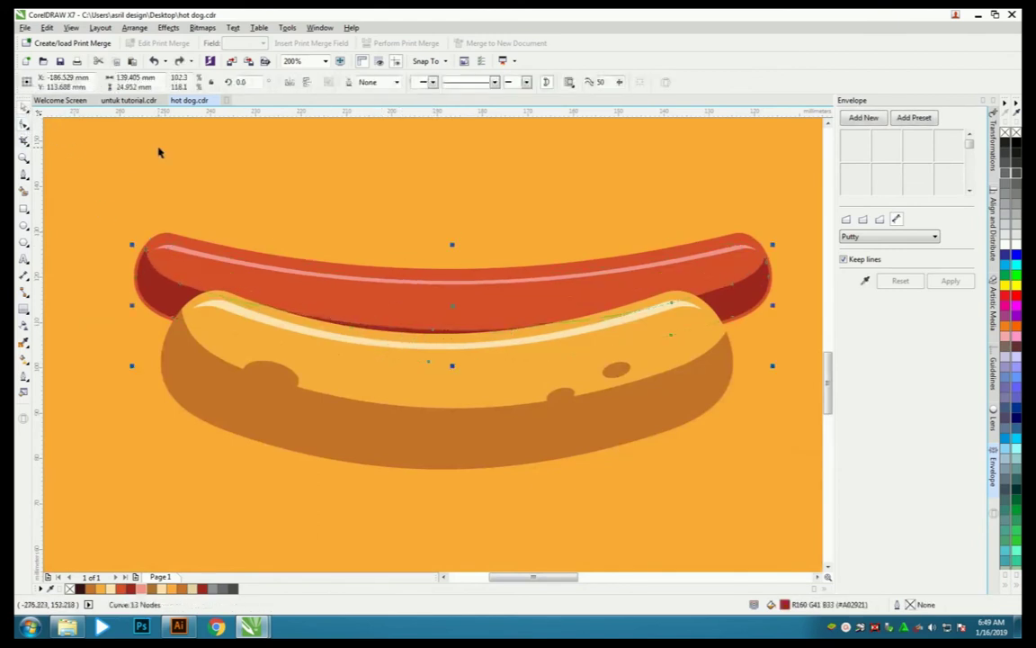
pyautogui.click(102, 317)
pyautogui.click(140, 270)
pyautogui.click(24, 307)
pyautogui.moveTo(135, 298)
pyautogui.mouseDown()
pyautogui.moveTo(155, 284)
pyautogui.moveTo(143, 277)
pyautogui.mouseUp()
pyautogui.press('space')
pyautogui.rightClick(195, 288)
pyautogui.click(259, 309)
# Reposition the separated rim shape, send it behind the sausage, and fill it dark red.
pyautogui.click(232, 295)
pyautogui.moveTo(231, 294); pyautogui.dragTo(236, 241)
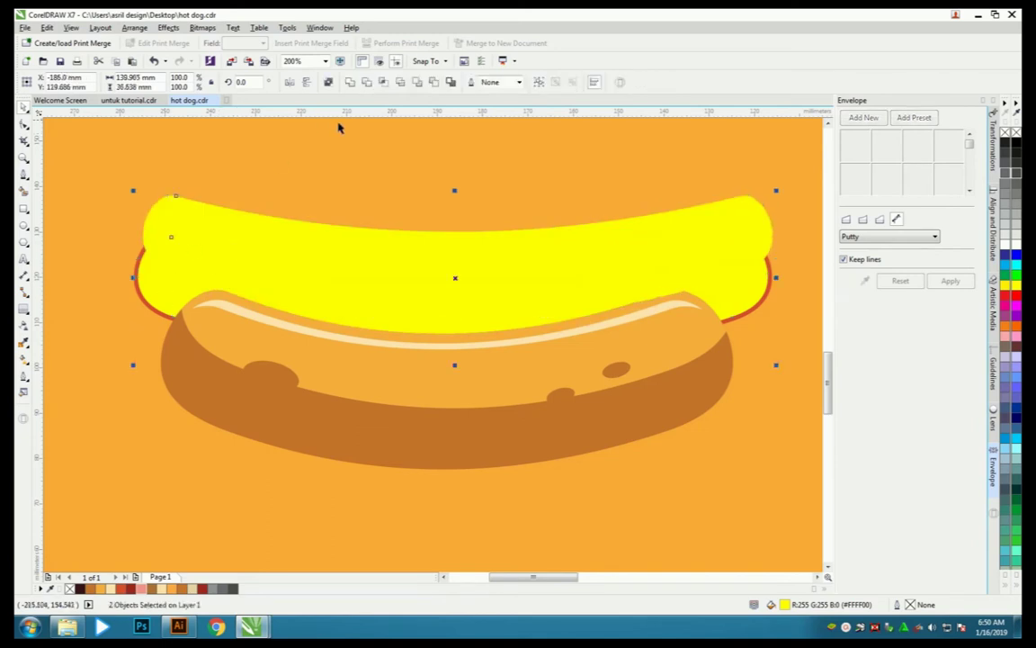
pyautogui.click(217, 211)
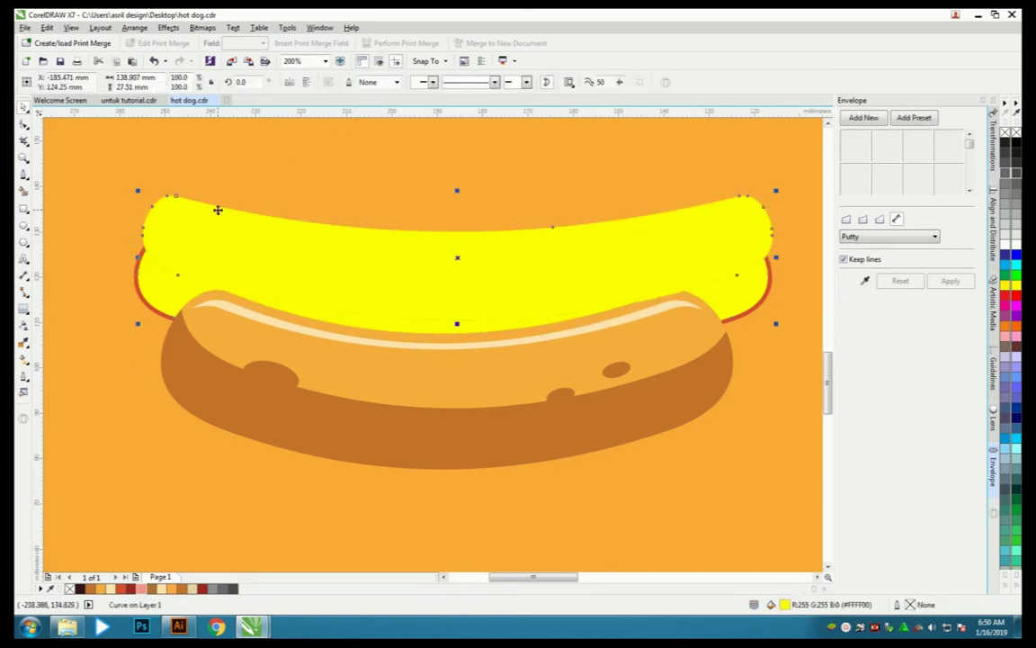
pyautogui.hotkey('ctrl', 'pagedown')
pyautogui.click(131, 589)
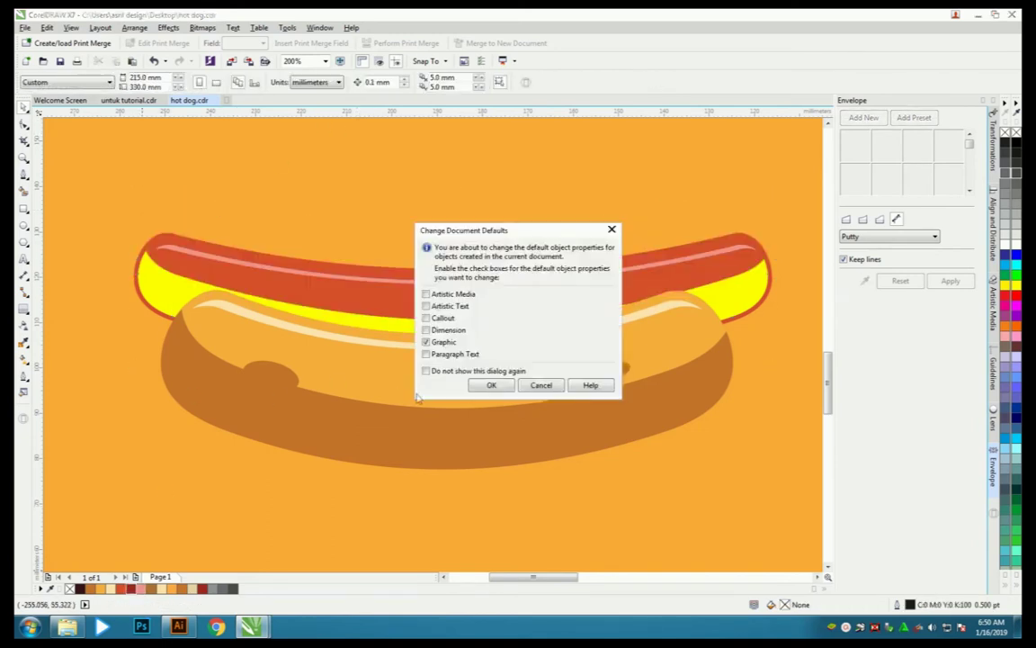
pyautogui.click(541, 386)
pyautogui.moveTo(130, 589); pyautogui.dragTo(167, 304)
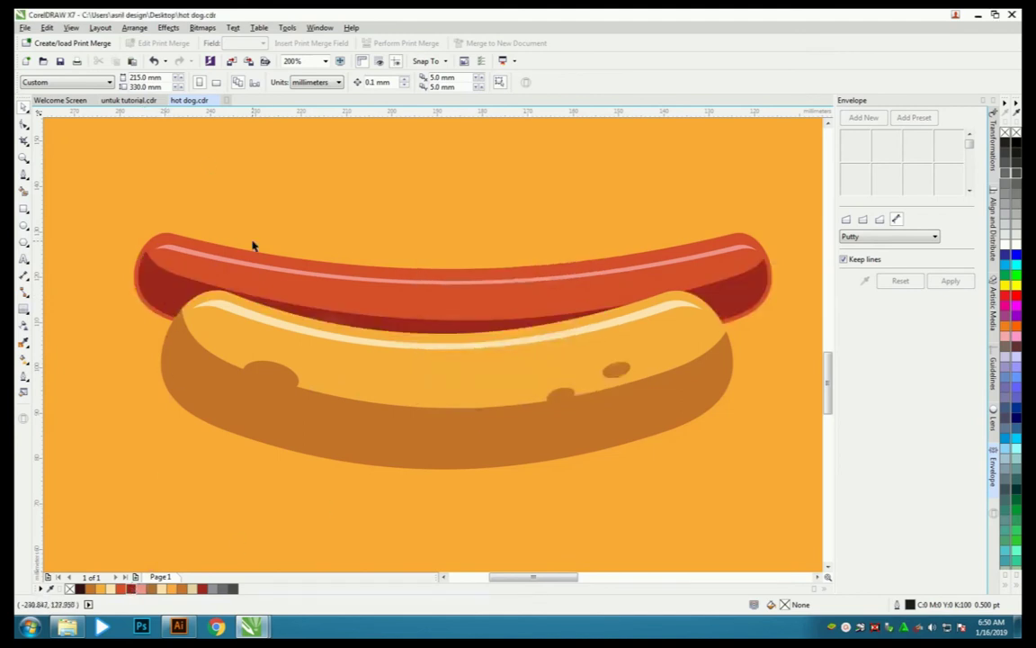
# Draw a small tilted dark red oval with no outline on the sausage's left end.
pyautogui.click(24, 224)
pyautogui.moveTo(209, 269)
pyautogui.mouseDown()
pyautogui.moveTo(177, 294)
pyautogui.moveTo(180, 277)
pyautogui.mouseUp()
pyautogui.press('i')
pyautogui.click(173, 289)
pyautogui.click(175, 270)
pyautogui.click(24, 106)
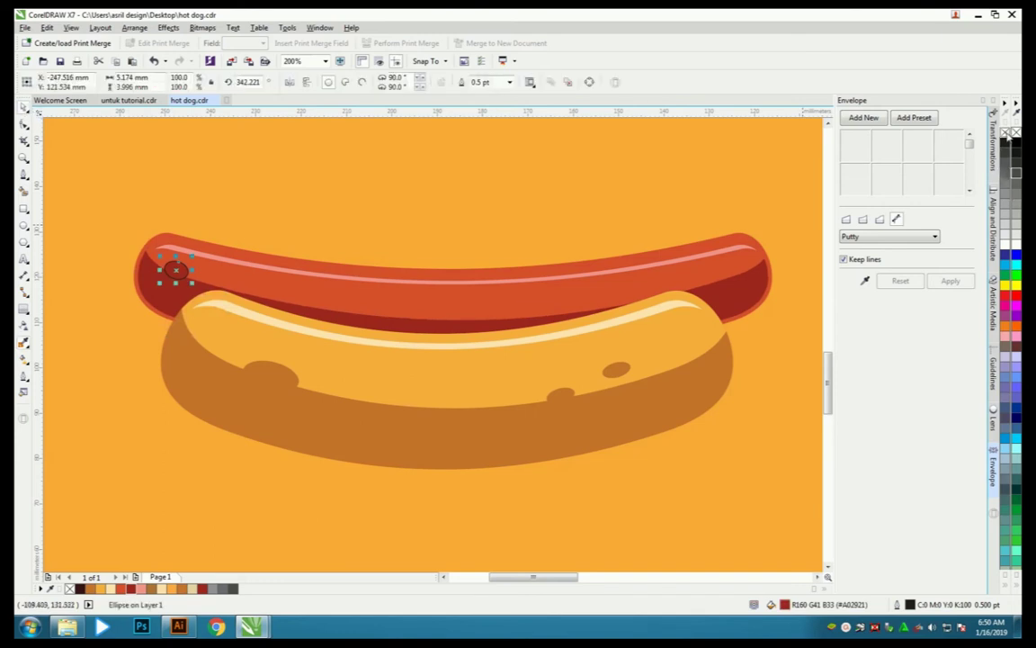
pyautogui.rightClick(1007, 133)
pyautogui.click(177, 270)
pyautogui.moveTo(192, 270); pyautogui.dragTo(252, 284)
pyautogui.click(183, 270)
# Copy the oval flatter onto the sausage underside and add an orange copy at the right end.
pyautogui.moveTo(403, 322); pyautogui.dragTo(404, 324)
pyautogui.click(396, 315)
pyautogui.moveTo(377, 301); pyautogui.dragTo(412, 303)
pyautogui.moveTo(730, 278); pyautogui.dragTo(731, 281)
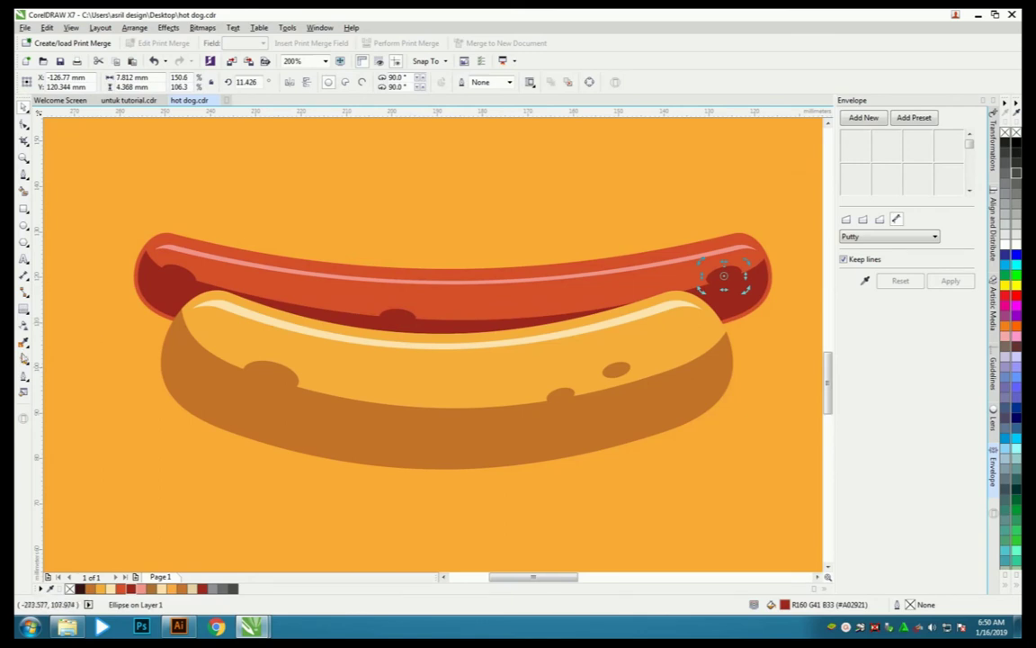
pyautogui.press('i')
pyautogui.click(729, 272)
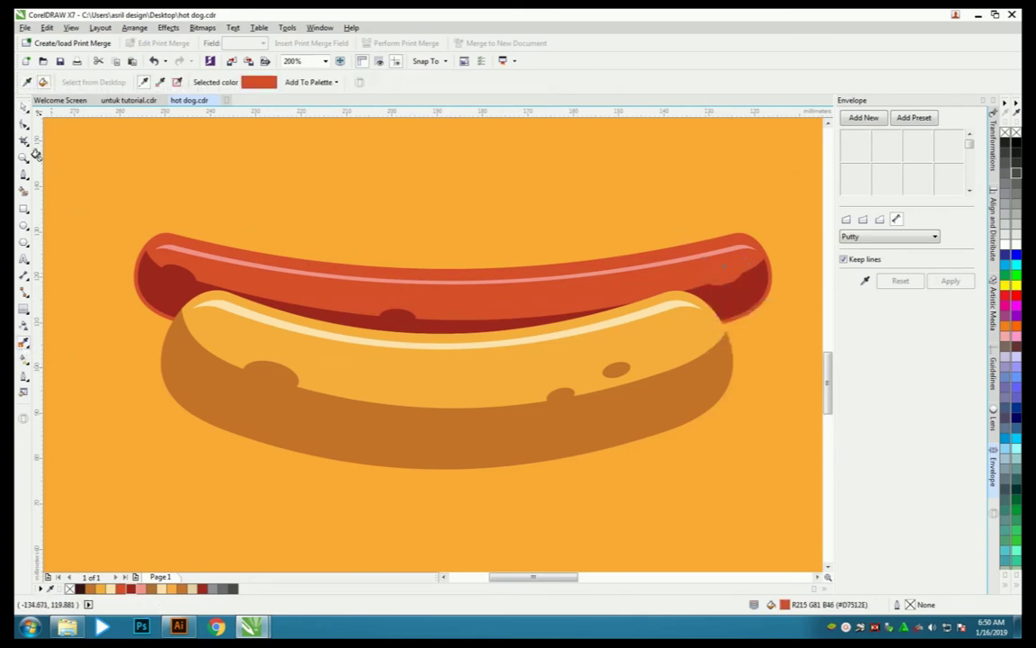
# Shrink the oval near the sausage's right end to 5.234 x 2.926 mm and move it up.
pyautogui.press('space')
pyautogui.scroll(-2, 490, 261)
pyautogui.scroll(-2, 507, 243)
pyautogui.scroll(4, 477, 296)
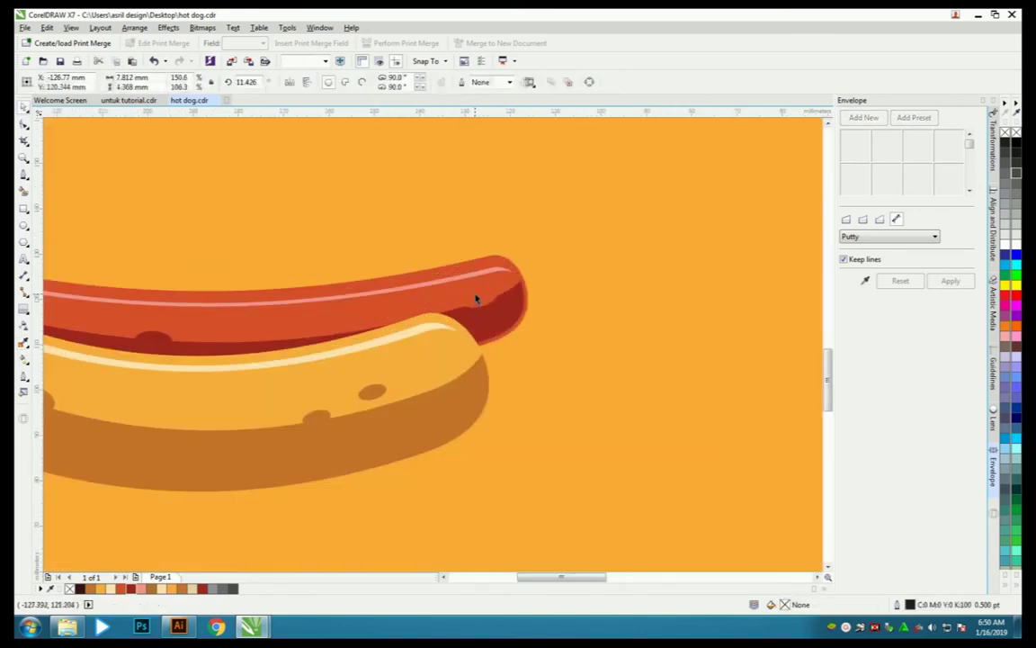
pyautogui.press('Escape')
pyautogui.scroll(-2, 477, 248)
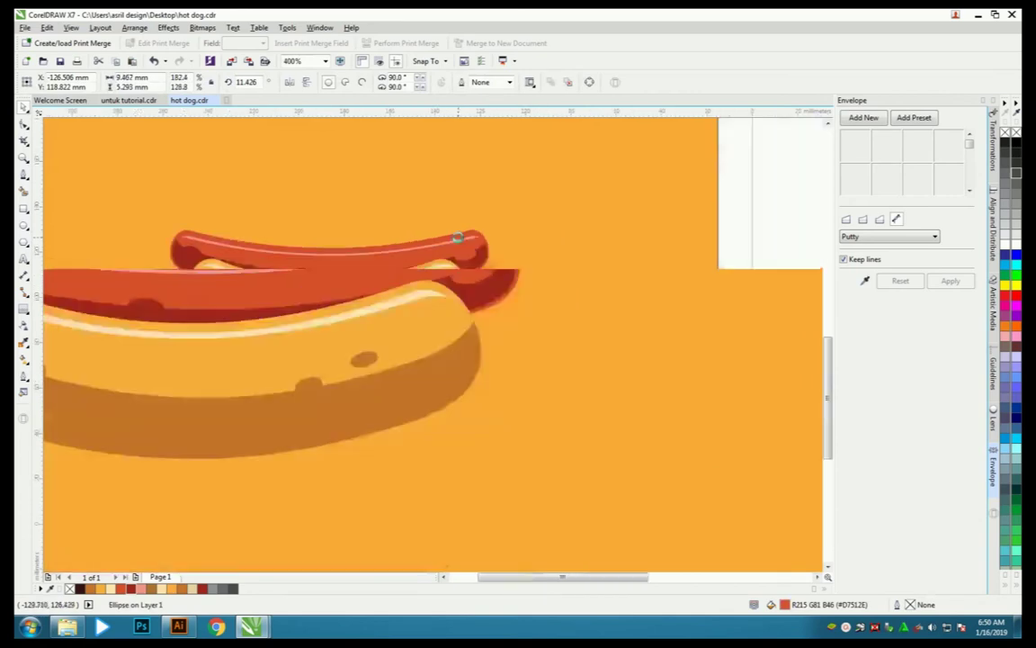
pyautogui.scroll(-2, 474, 236)
pyautogui.scroll(4, 414, 247)
pyautogui.click(510, 261)
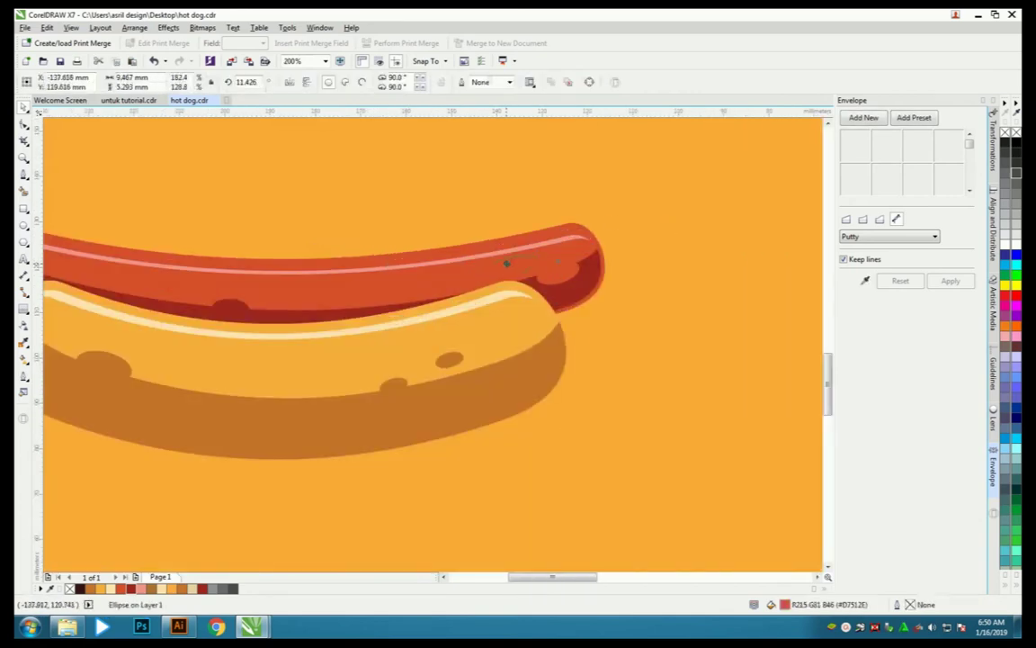
pyautogui.hotkey('ctrl', 'z')
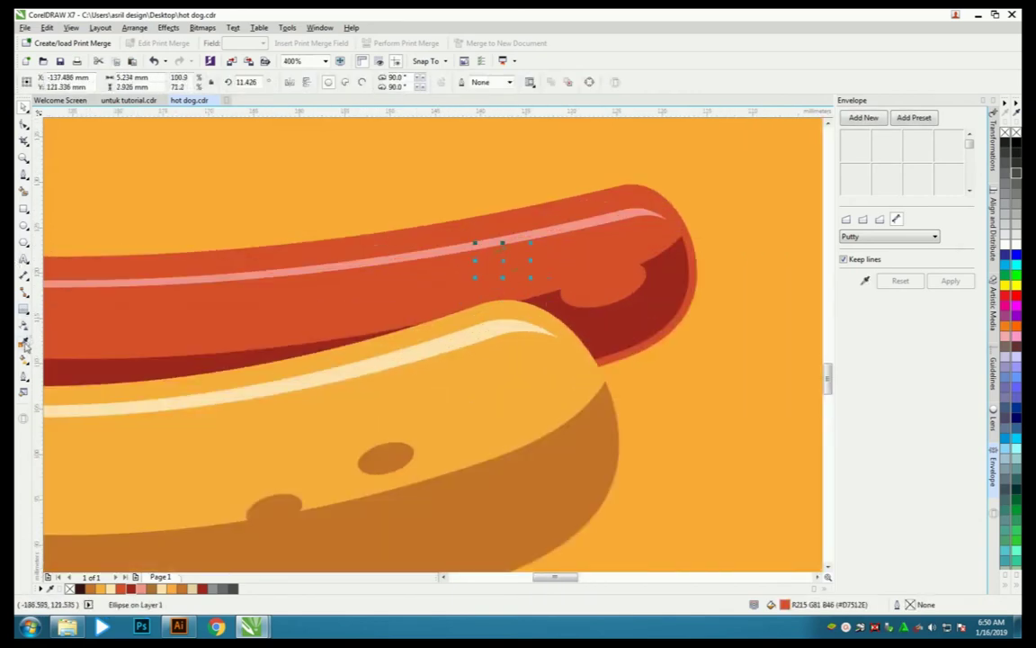
# Fill the small oval with pink sampled from the highlight stripe.
pyautogui.click(25, 346)
pyautogui.click(471, 234)
pyautogui.click(503, 260)
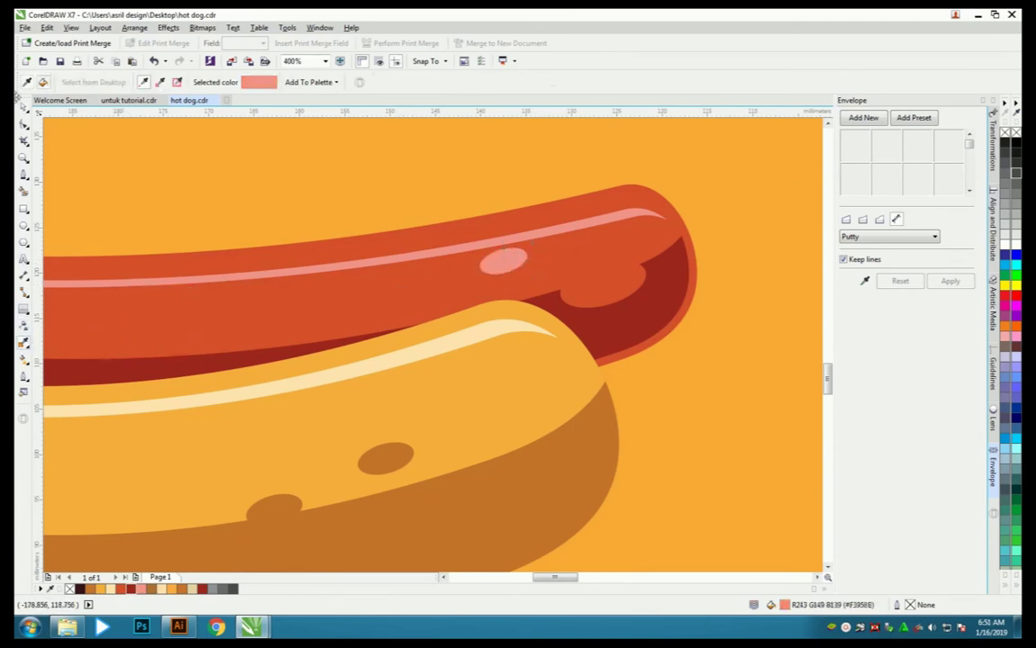
pyautogui.click(306, 270)
pyautogui.click(503, 261)
pyautogui.scroll(-4, 513, 288)
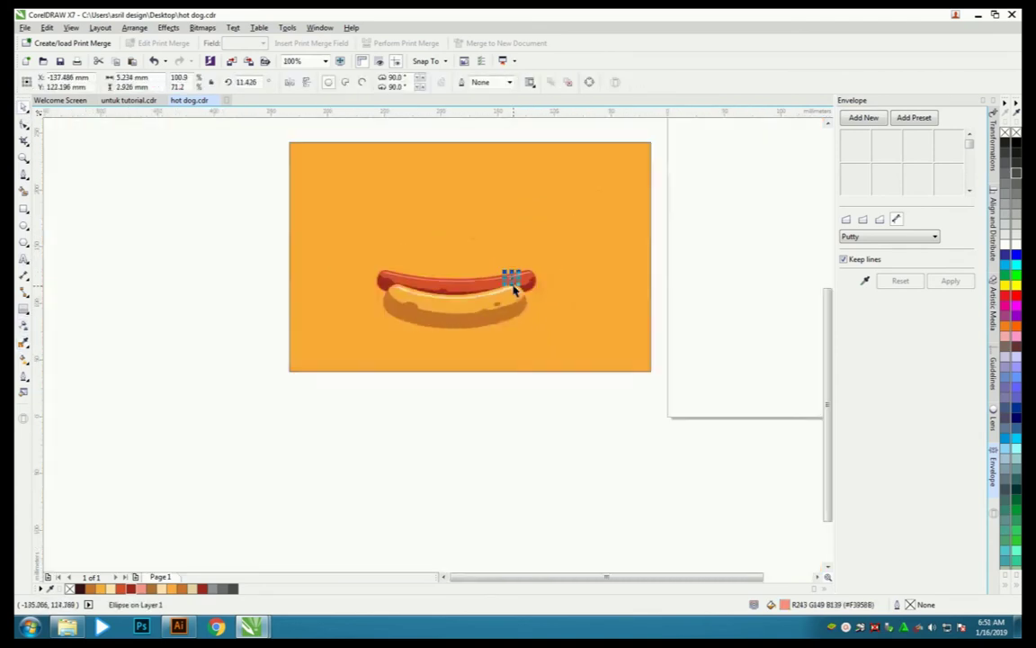
pyautogui.press('Escape')
# Copy the dark brown bun shape up over the sausage.
pyautogui.scroll(3, 428, 324)
pyautogui.scroll(-1, 429, 324)
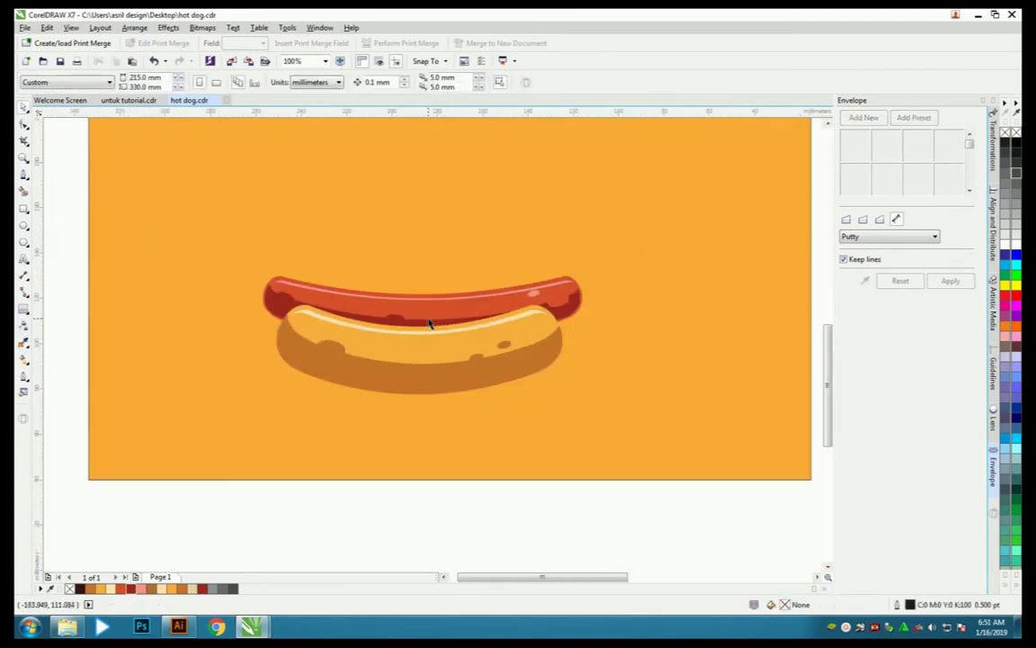
pyautogui.click(312, 378)
pyautogui.moveTo(313, 340)
pyautogui.mouseDown()
pyautogui.moveTo(523, 267)
pyautogui.moveTo(560, 267)
pyautogui.mouseUp()
# Place the bun copy over the sausage and give it an inward contour.
pyautogui.moveTo(490, 295); pyautogui.dragTo(490, 295)
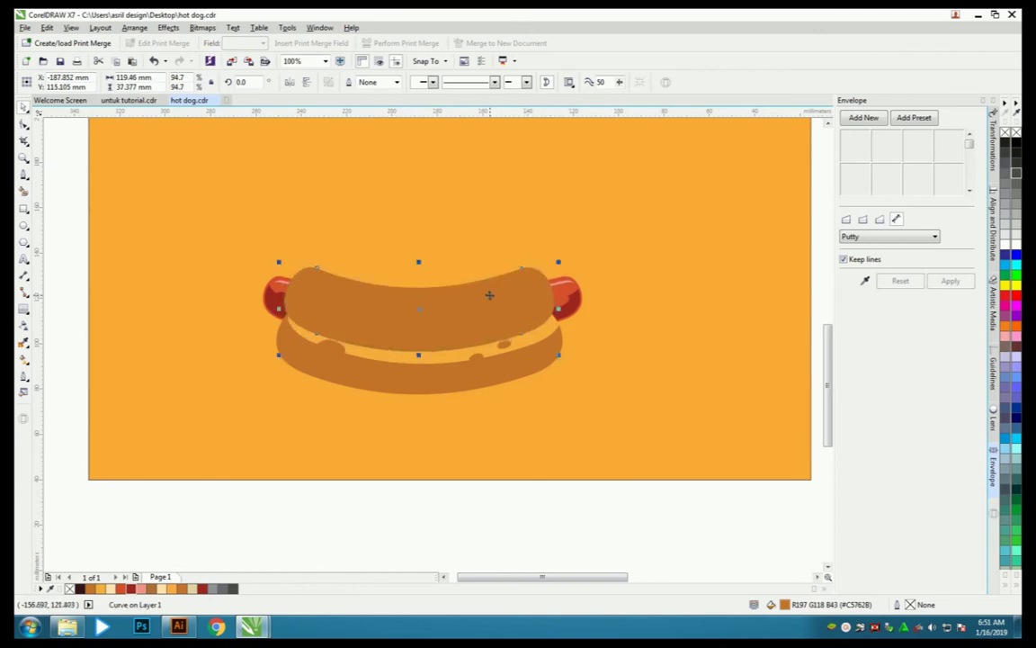
pyautogui.click(24, 310)
pyautogui.moveTo(317, 272)
pyautogui.mouseDown()
pyautogui.moveTo(328, 278)
pyautogui.moveTo(314, 274)
pyautogui.mouseUp()
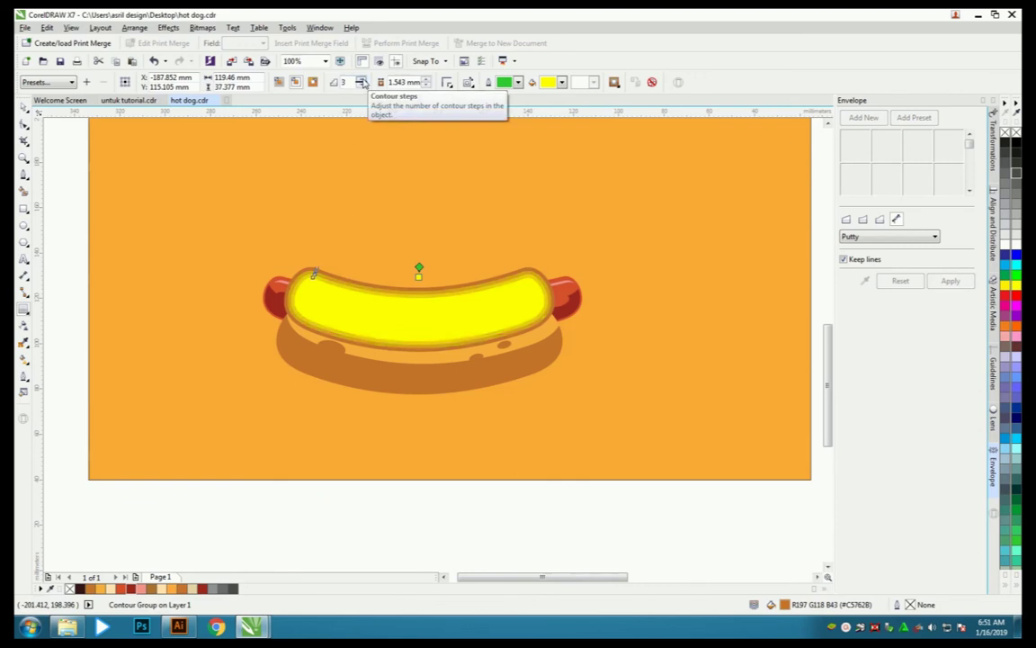
# Break the contour group behind the sausage apart into separate bands.
pyautogui.click(25, 105)
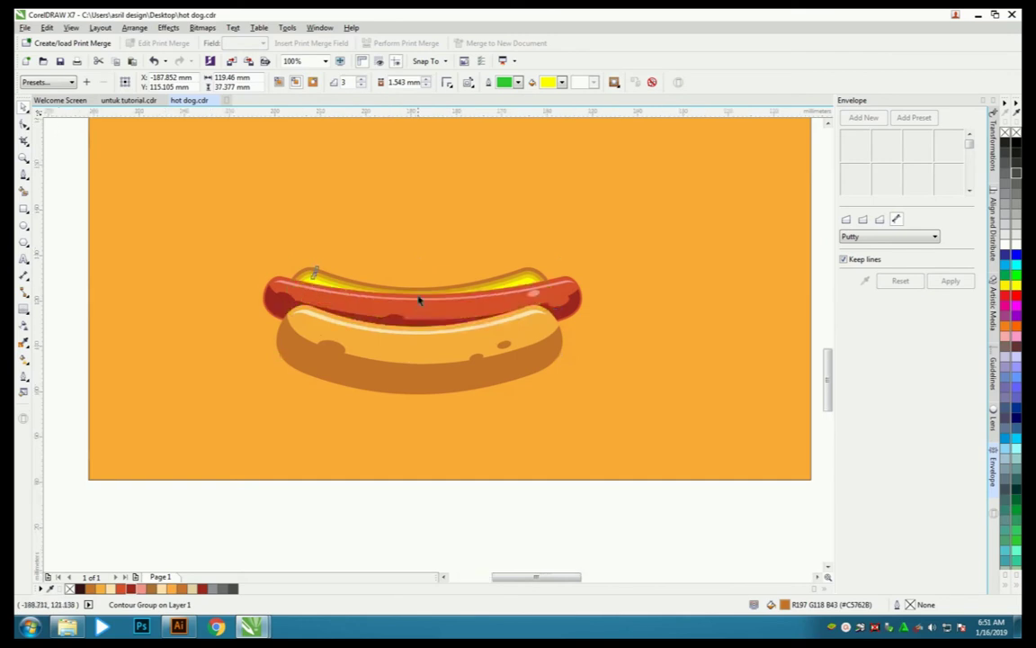
pyautogui.scroll(2, 419, 299)
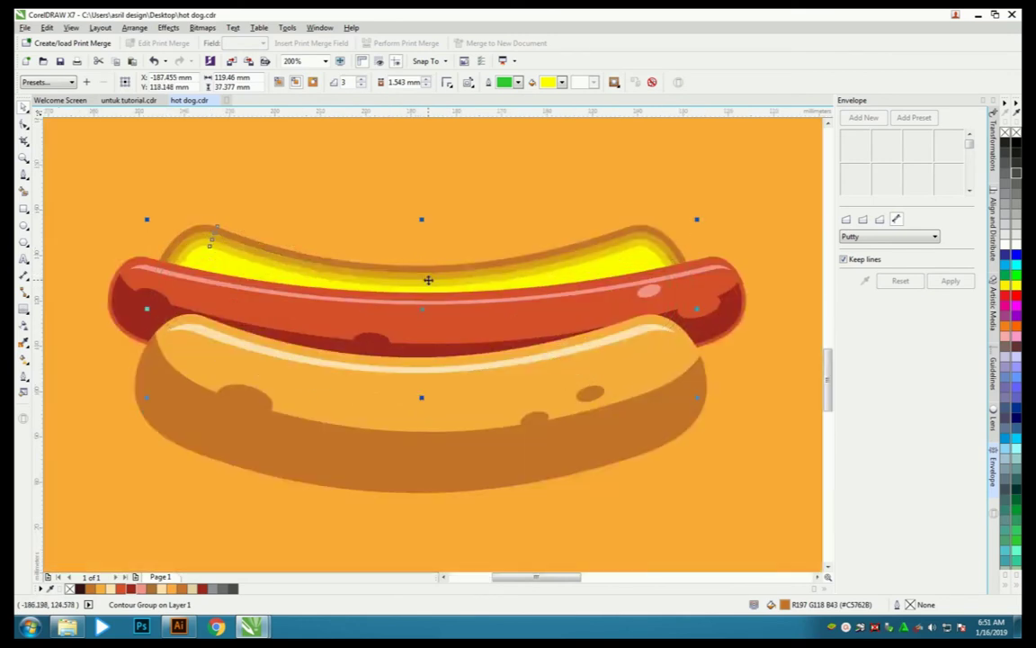
pyautogui.rightClick(426, 284)
pyautogui.click(459, 303)
pyautogui.click(252, 264)
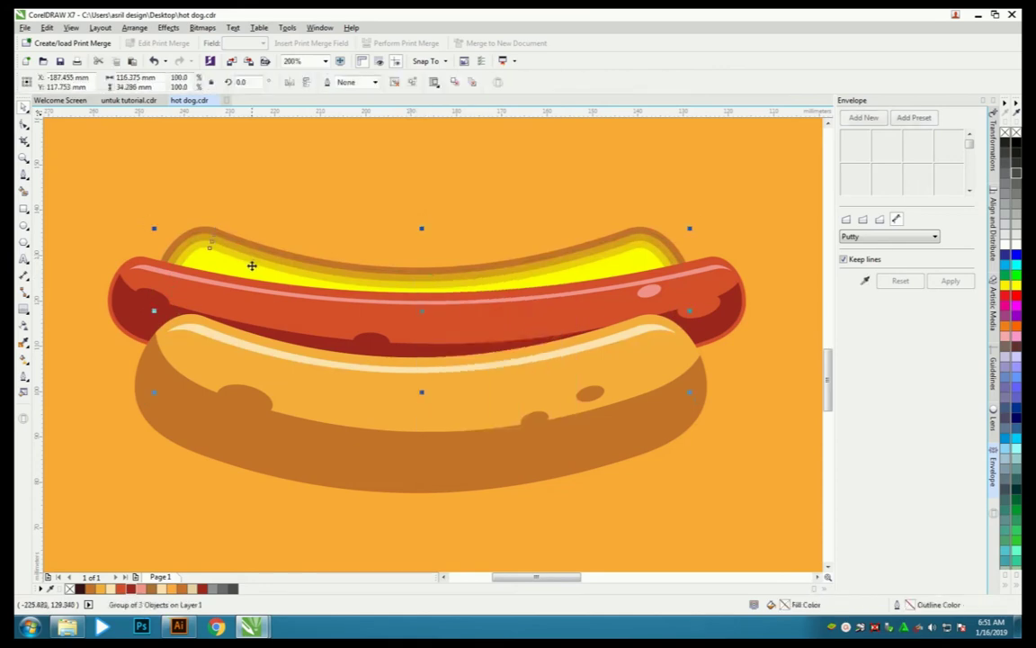
pyautogui.rightClick(255, 261)
pyautogui.click(288, 263)
# Widen the banded shape slightly, colouring the outer band dark brown and the yellow band cream.
pyautogui.moveTo(689, 311); pyautogui.dragTo(693, 311)
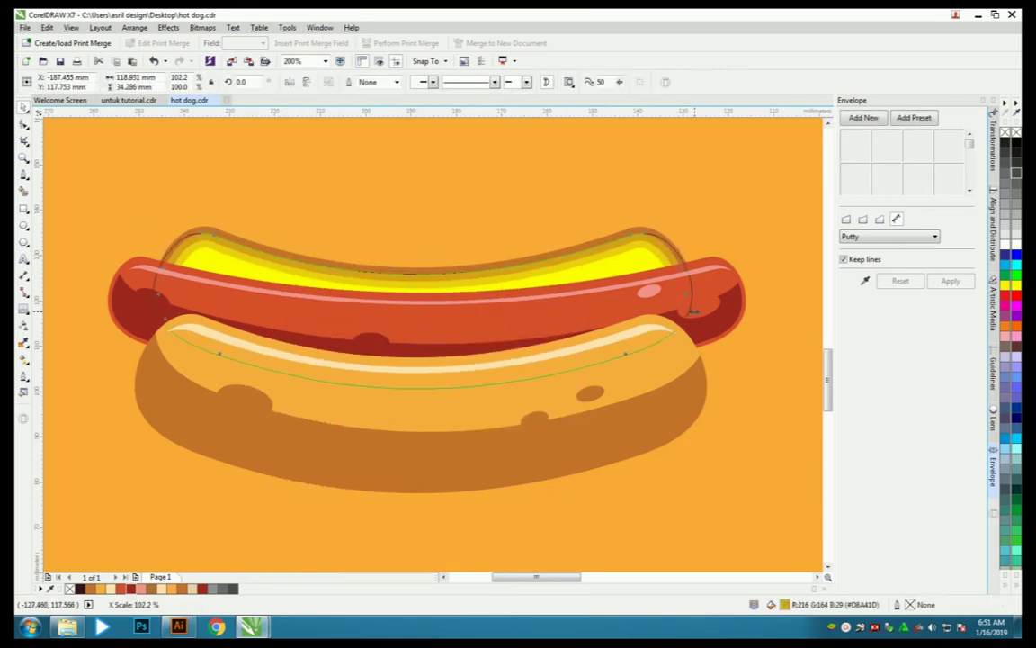
pyautogui.moveTo(693, 311); pyautogui.dragTo(693, 311)
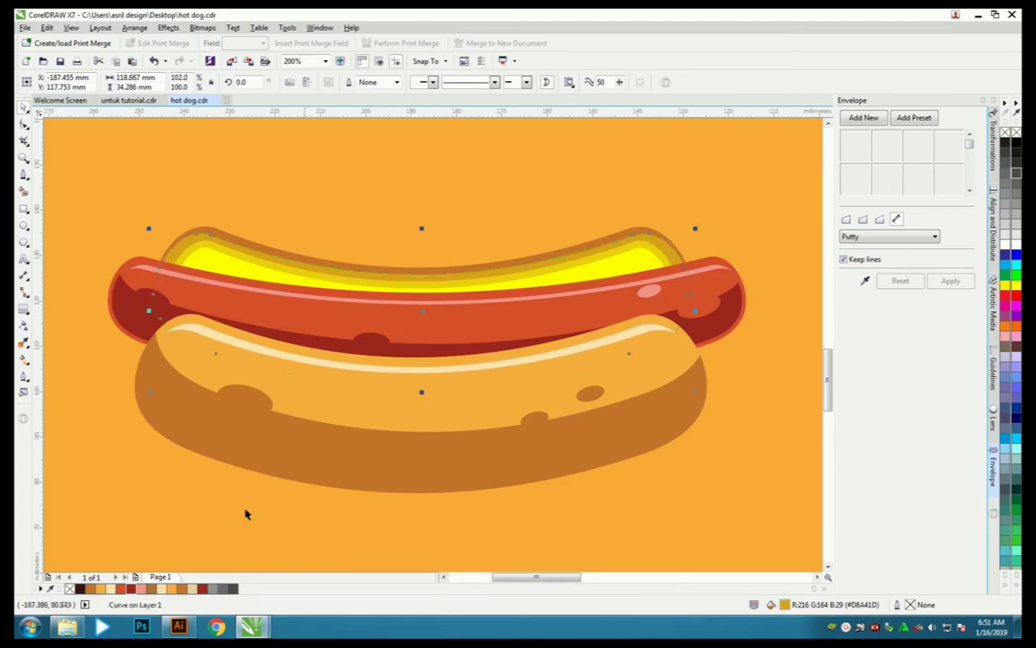
pyautogui.click(150, 590)
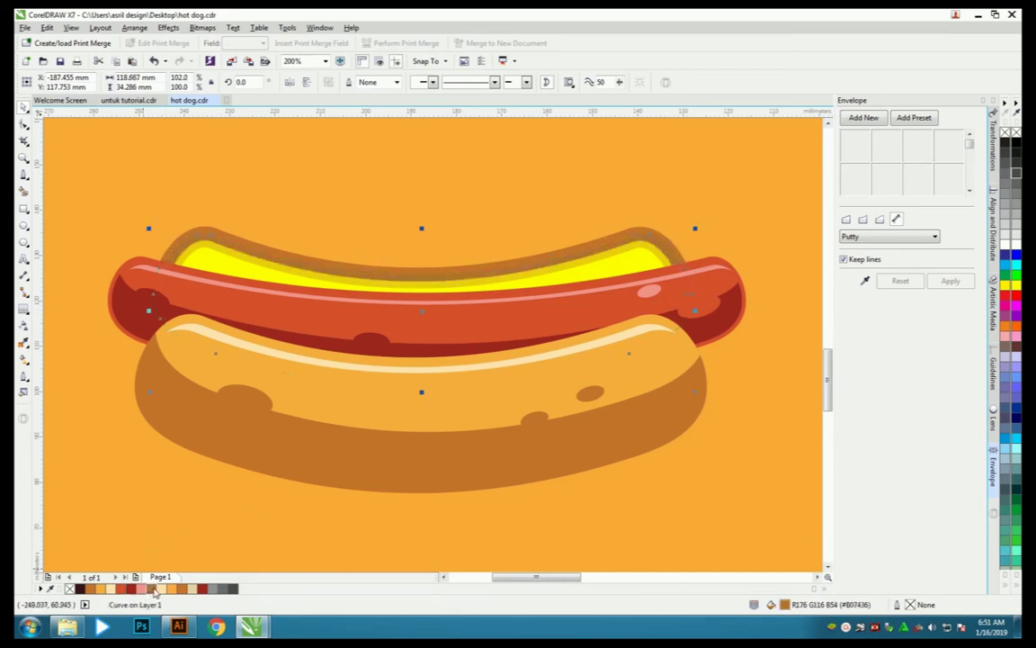
pyautogui.click(236, 257)
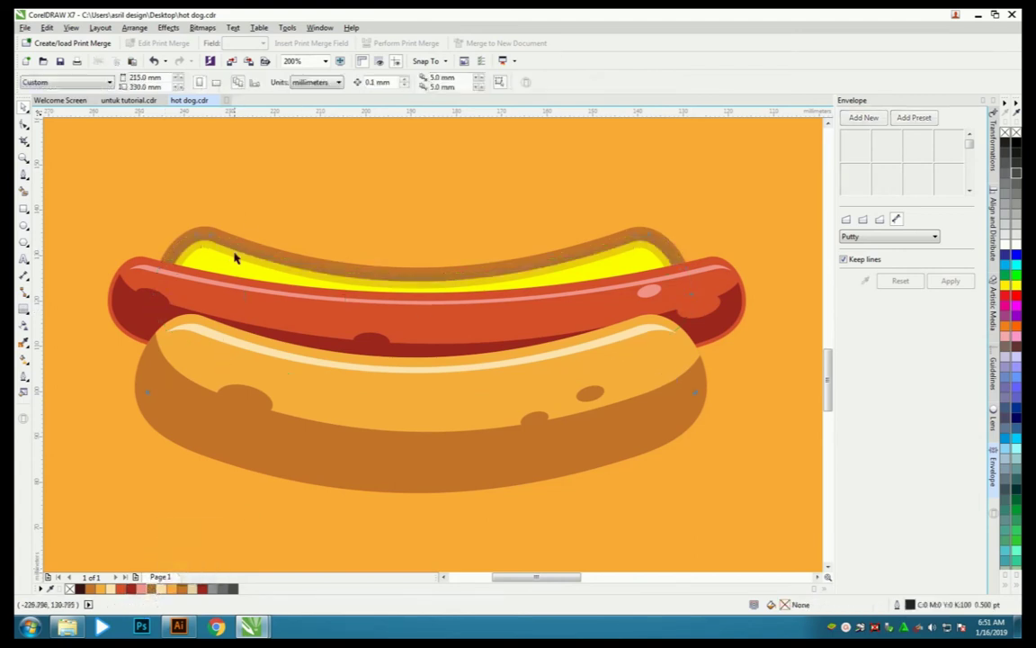
pyautogui.click(163, 590)
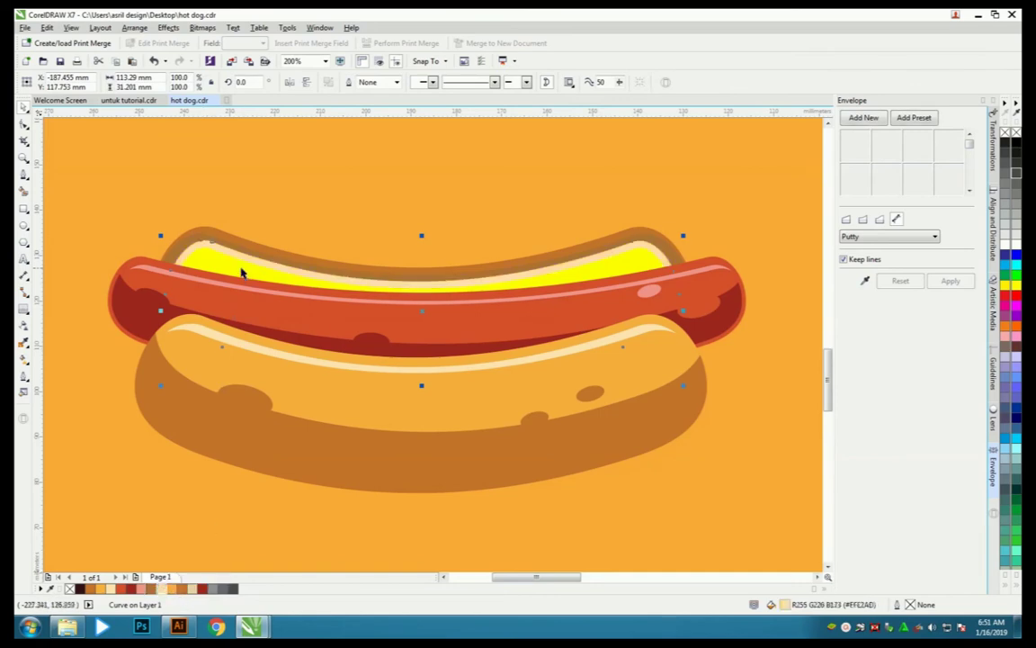
pyautogui.press('Escape')
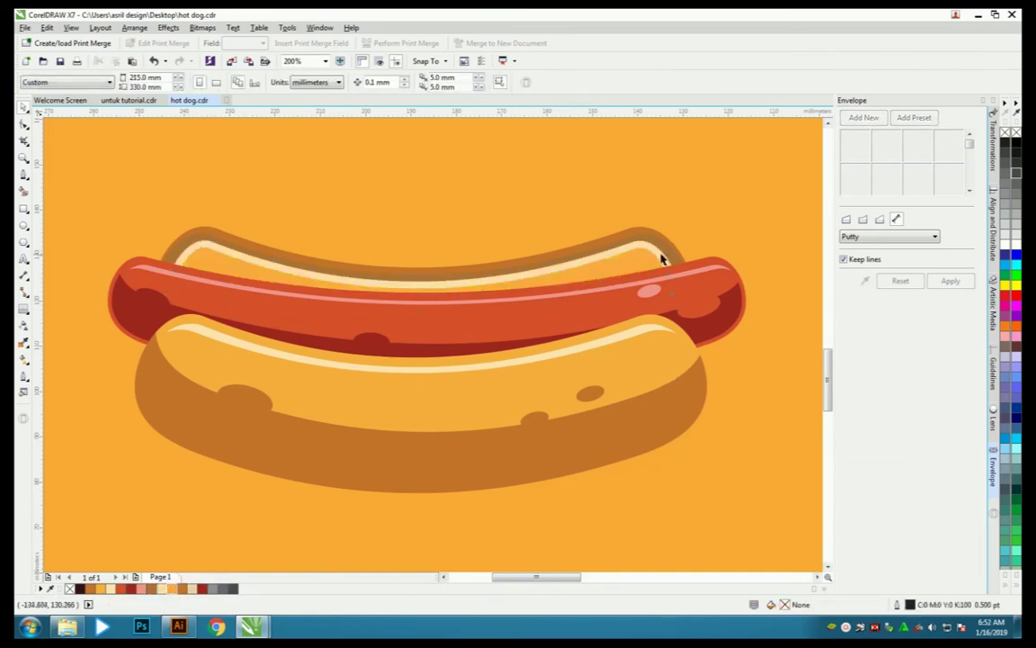
# Stretch the cream band slightly wider and view the whole page.
pyautogui.click(664, 260)
pyautogui.moveTo(685, 311); pyautogui.dragTo(688, 310)
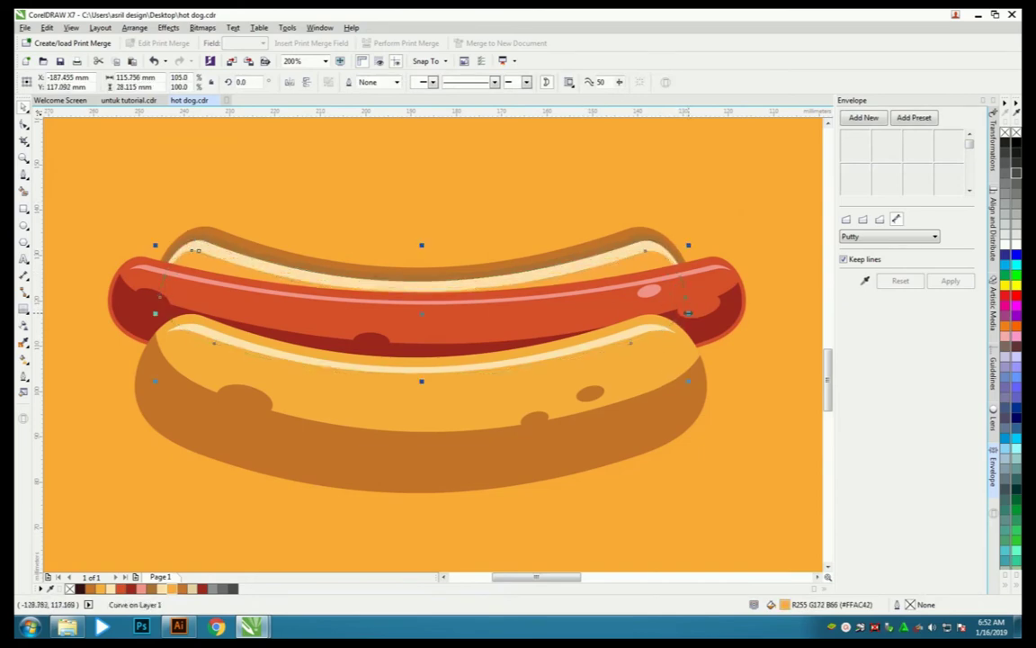
pyautogui.press('Escape')
pyautogui.scroll(-3, 504, 418)
pyautogui.scroll(-1, 452, 367)
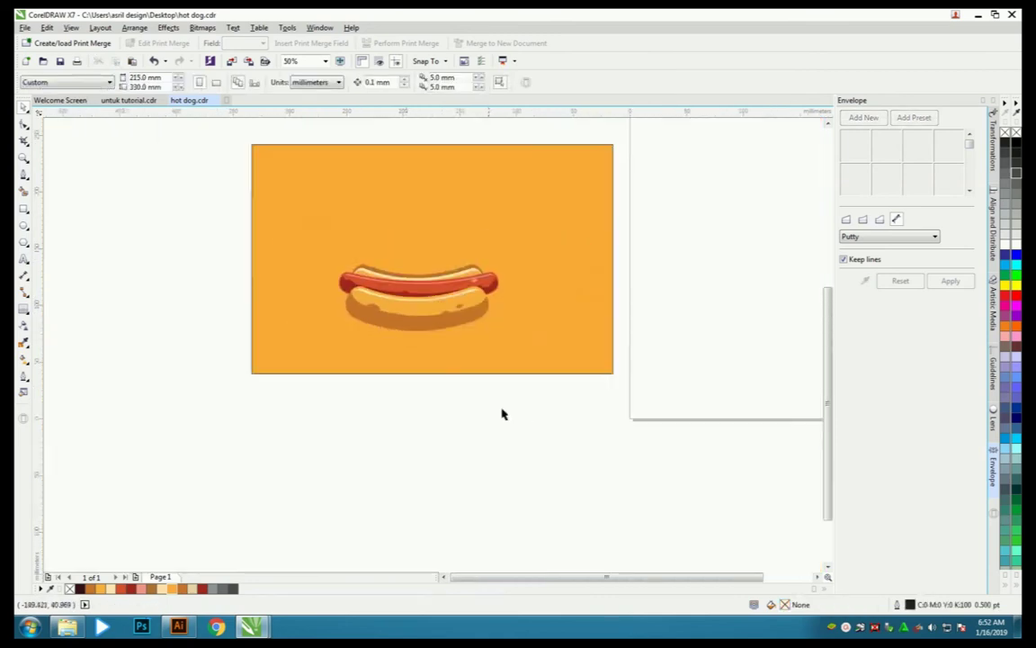
pyautogui.scroll(2, 375, 274)
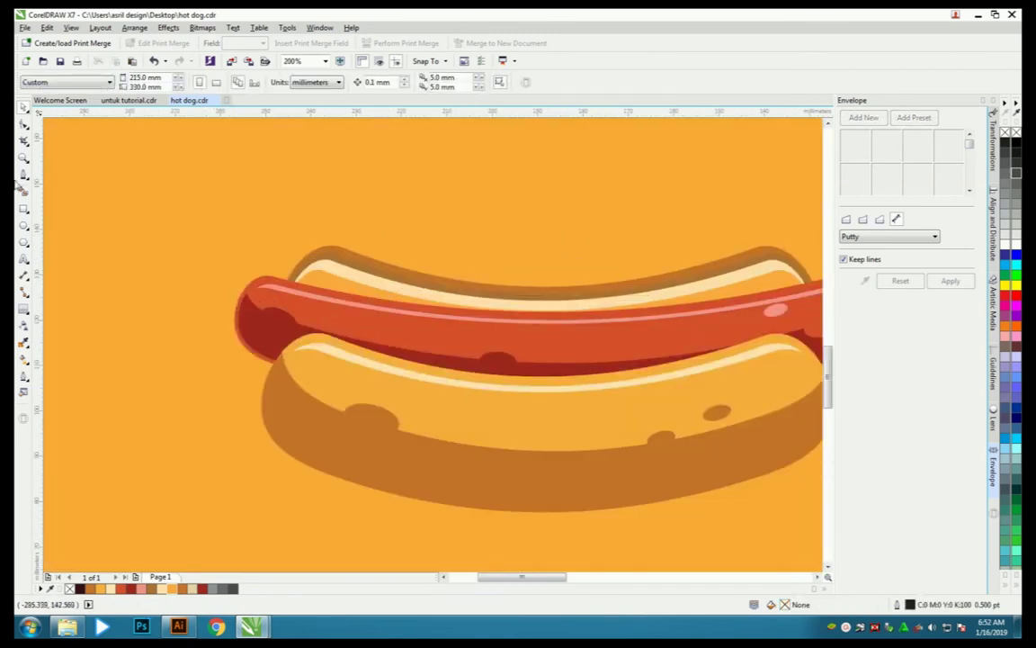
# Draw a wavy Bezier line across the middle of the sausage from left to right.
pyautogui.click(23, 174)
pyautogui.scroll(-1, 240, 290)
pyautogui.scroll(1, 241, 291)
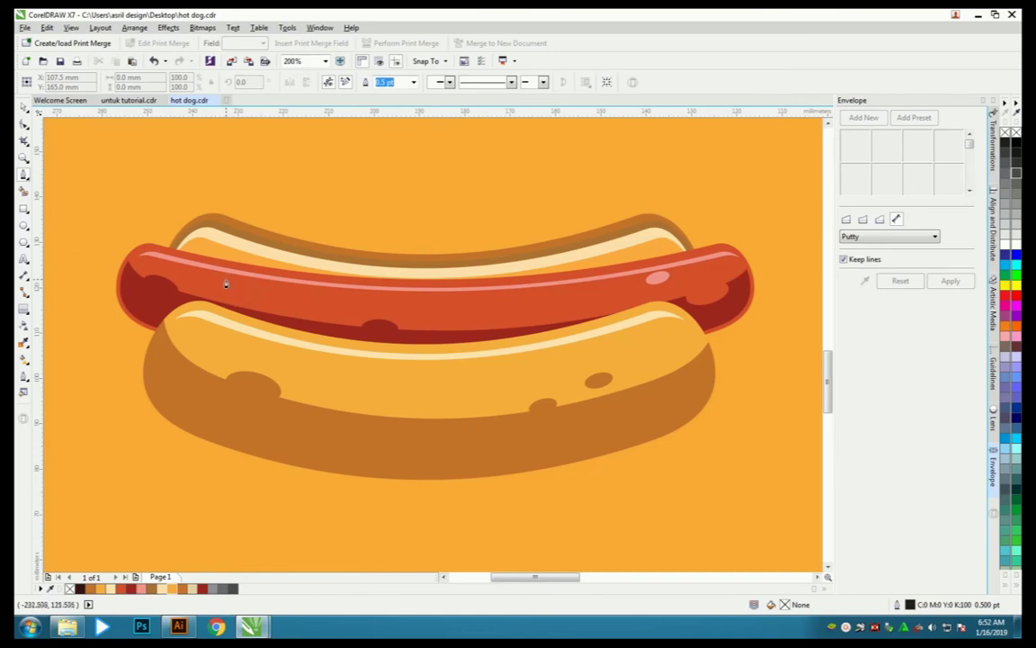
pyautogui.moveTo(251, 299)
pyautogui.mouseDown()
pyautogui.moveTo(292, 292)
pyautogui.moveTo(372, 302)
pyautogui.moveTo(371, 311)
pyautogui.mouseUp()
pyautogui.moveTo(436, 304); pyautogui.dragTo(459, 297)
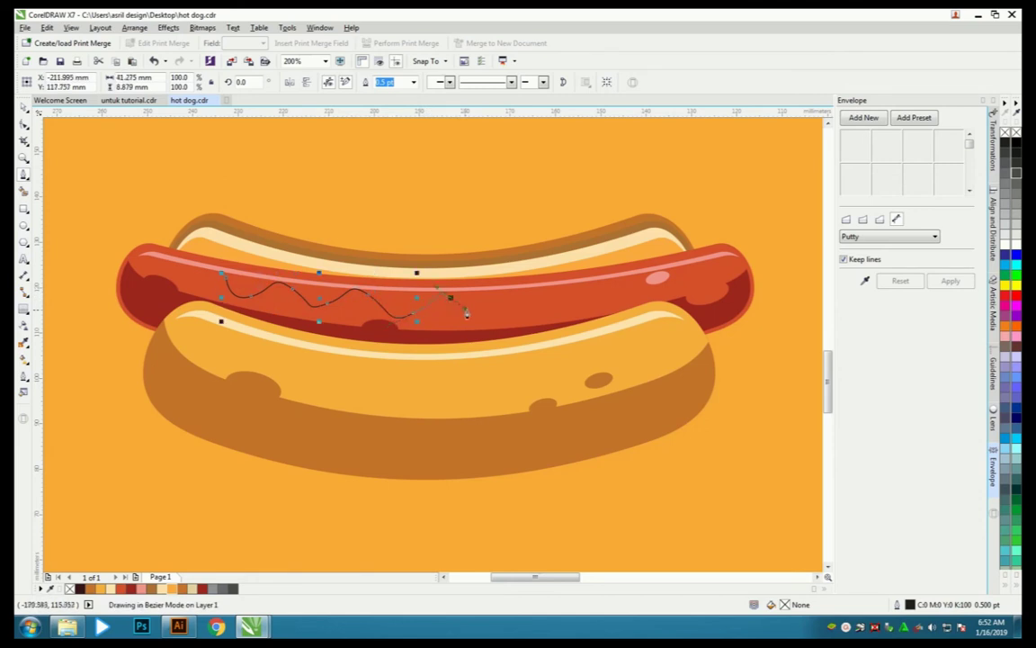
pyautogui.moveTo(517, 314); pyautogui.dragTo(555, 299)
pyautogui.click(557, 297)
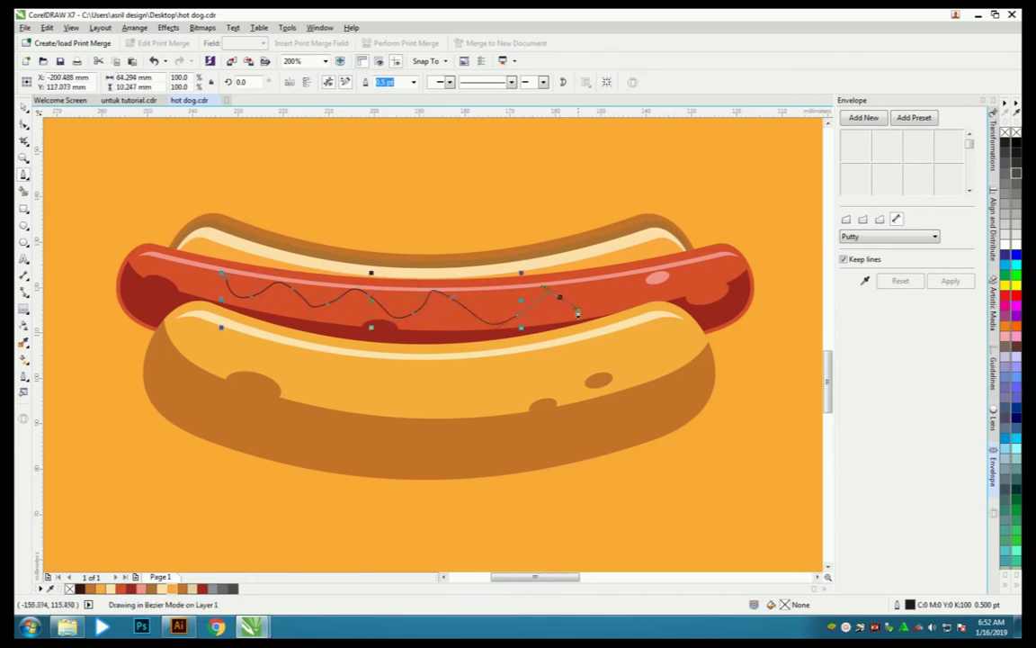
# Reshape the wavy line's middle and end nodes, then select the whole line.
pyautogui.click(24, 123)
pyautogui.moveTo(467, 309); pyautogui.dragTo(409, 322)
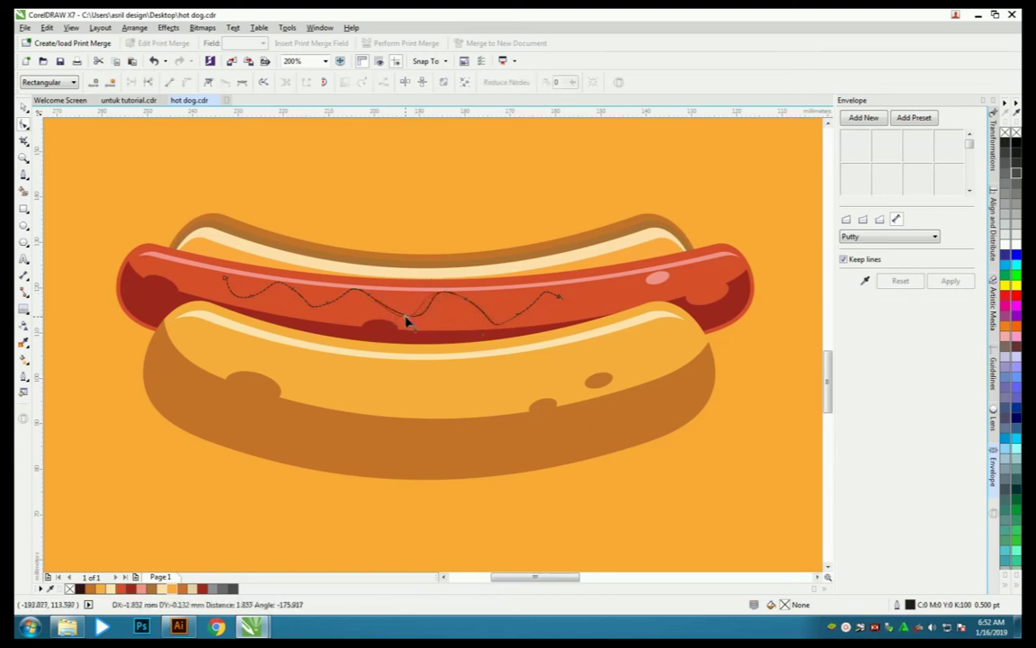
pyautogui.moveTo(519, 319); pyautogui.dragTo(531, 324)
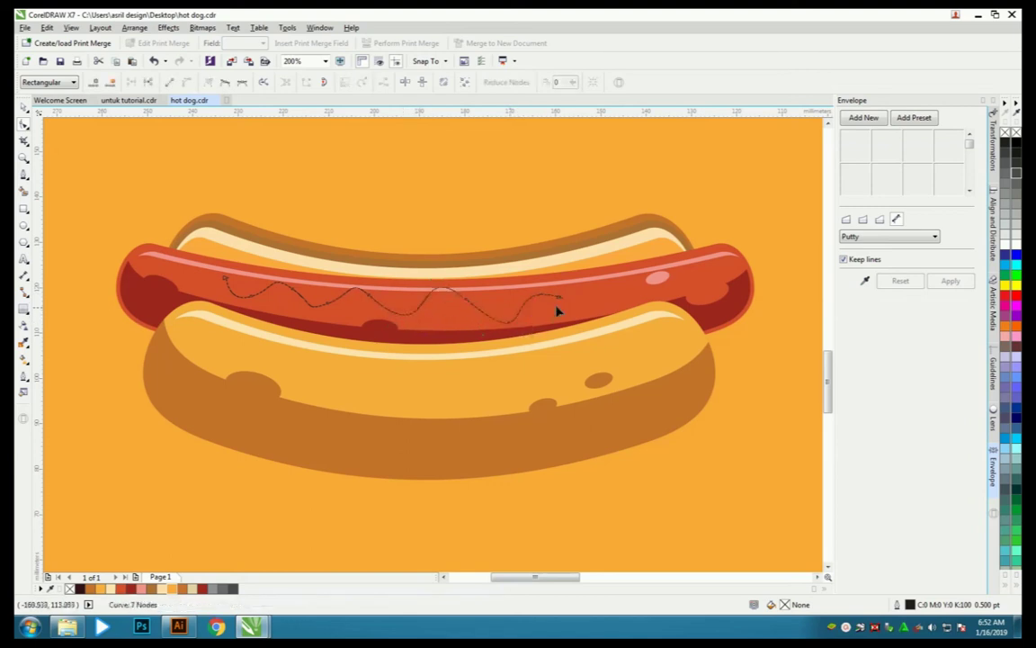
pyautogui.click(20, 106)
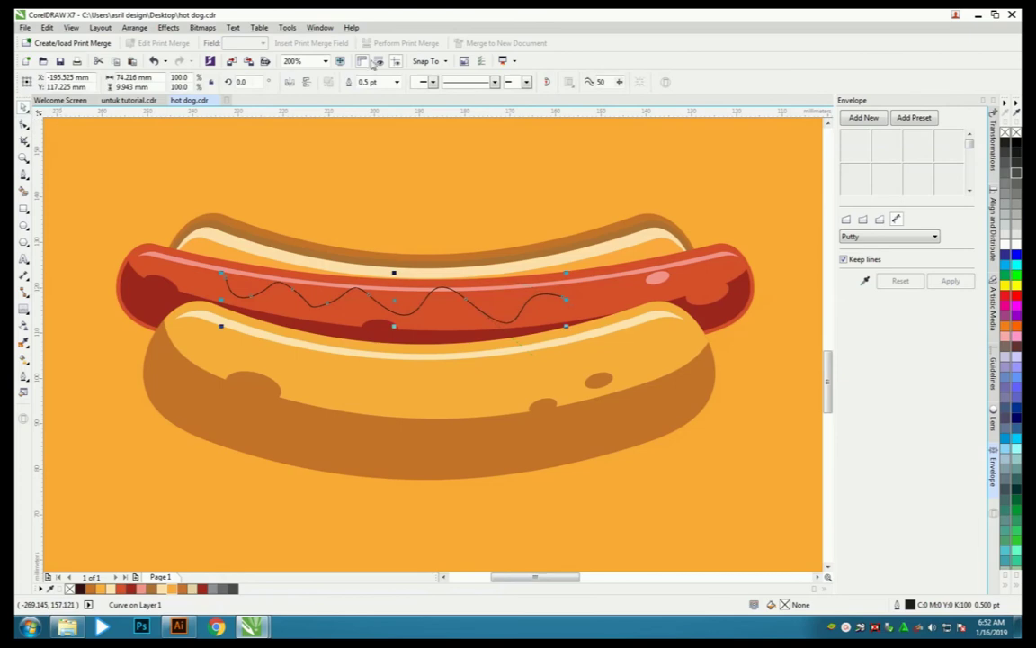
# Set the wavy line's outline width to 4.0 pt and nudge it slightly right.
pyautogui.click(398, 82)
pyautogui.click(340, 160)
pyautogui.click(398, 82)
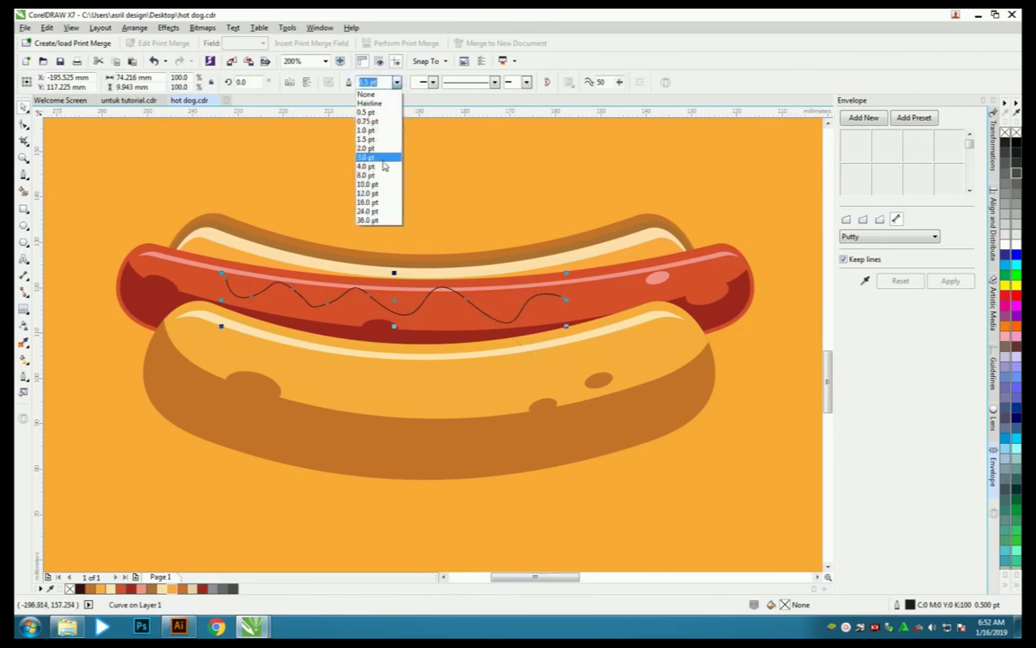
pyautogui.click(390, 155)
pyautogui.moveTo(459, 297); pyautogui.dragTo(463, 296)
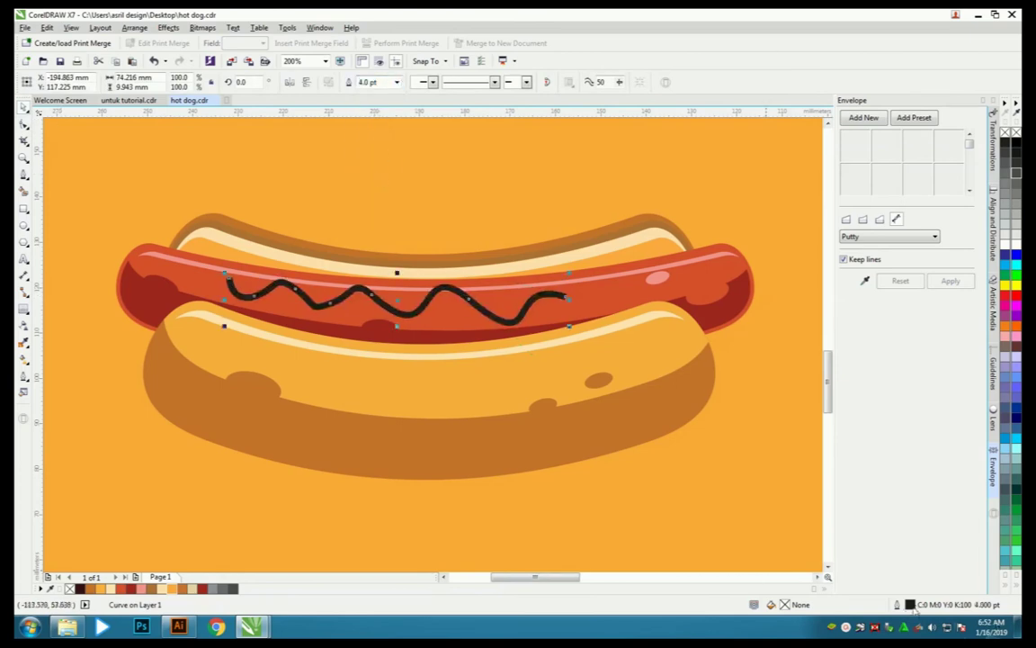
# Confirm the 4.0 pt outline width in the Outline Pen dialog.
pyautogui.doubleClick(917, 608)
pyautogui.click(441, 238)
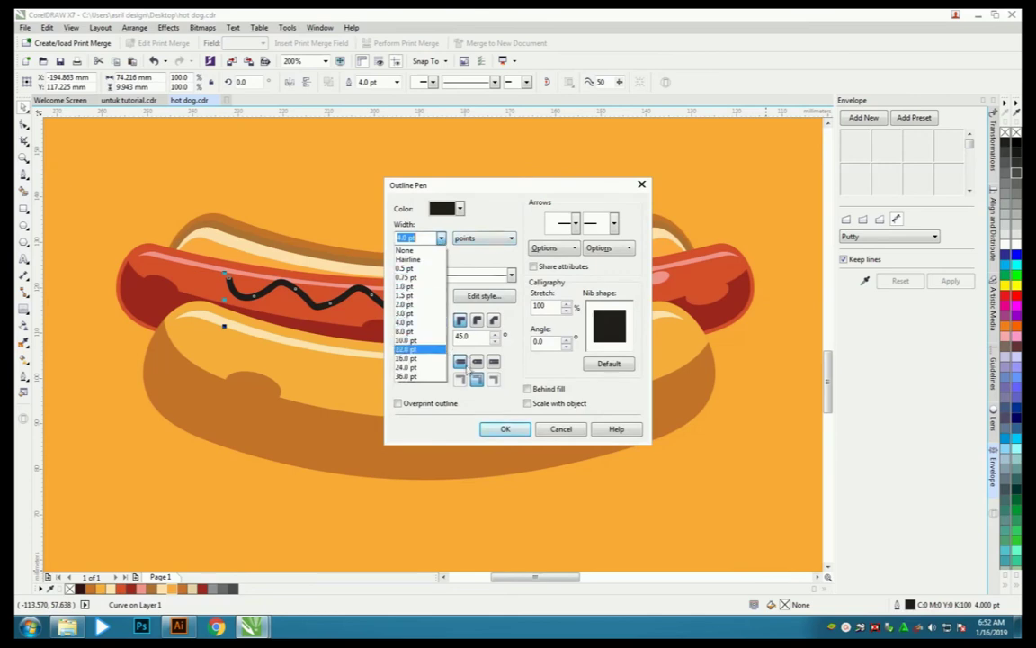
pyautogui.click(425, 337)
pyautogui.click(505, 429)
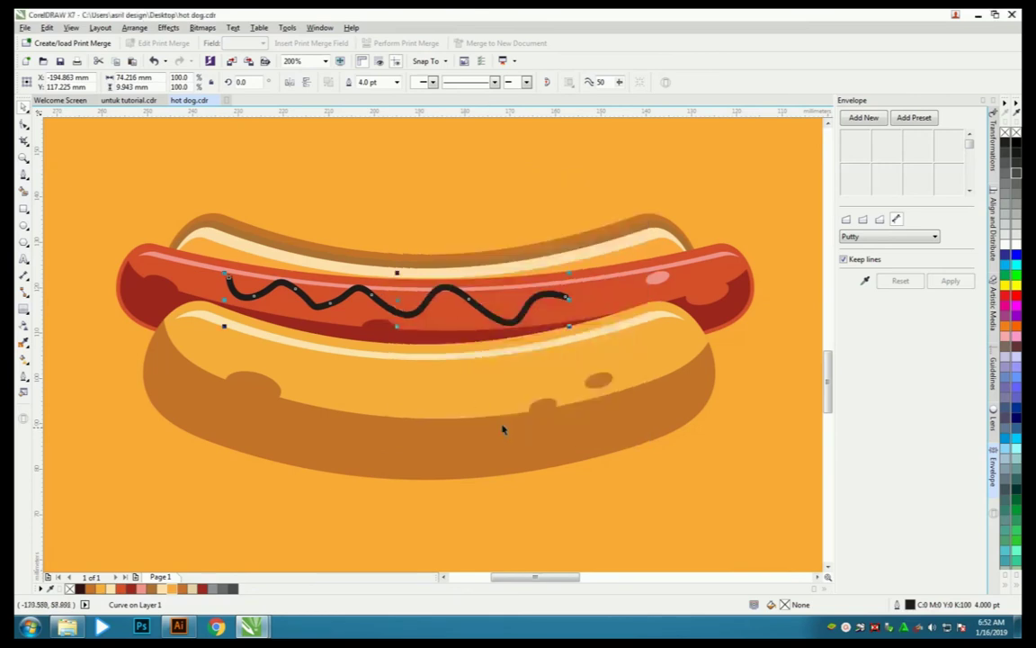
# Delete a node to smooth the wave, then apply a palette fill colour to the line.
pyautogui.press('F10')
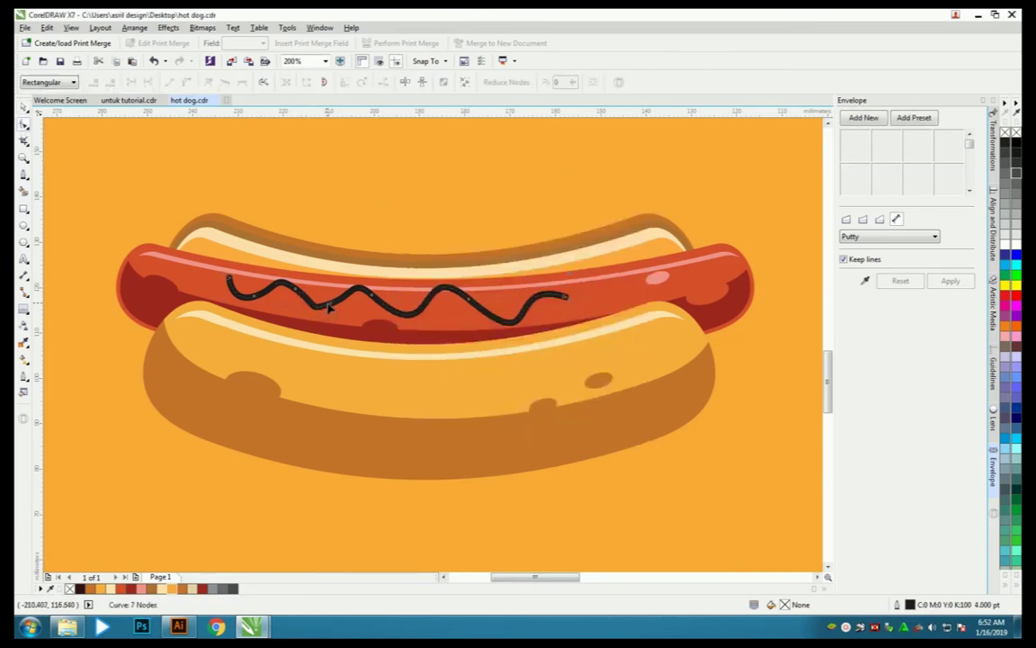
pyautogui.doubleClick(325, 305)
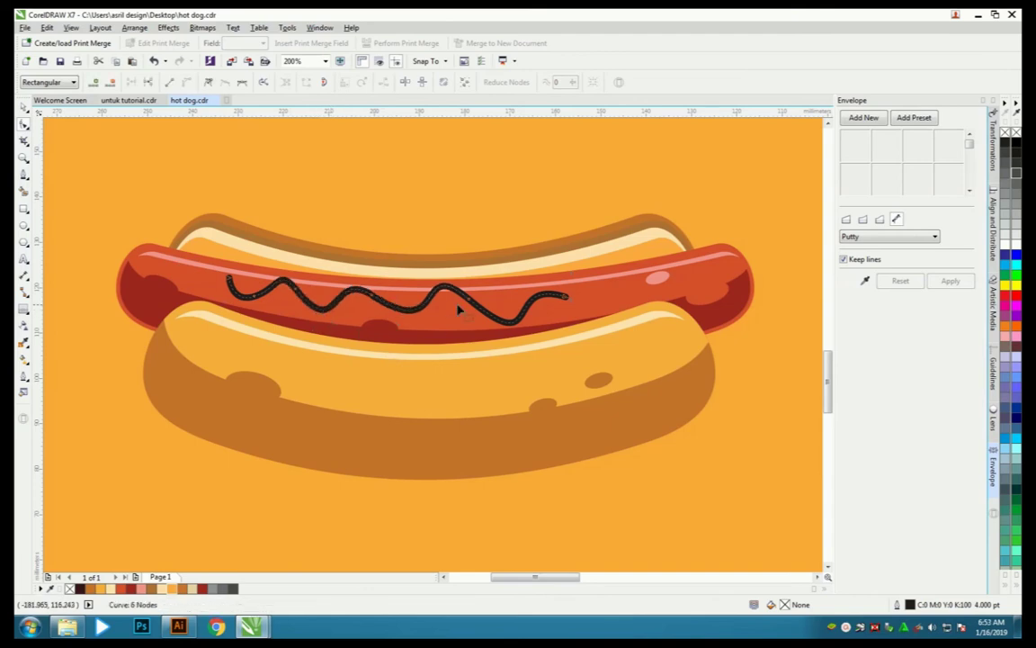
pyautogui.click(25, 108)
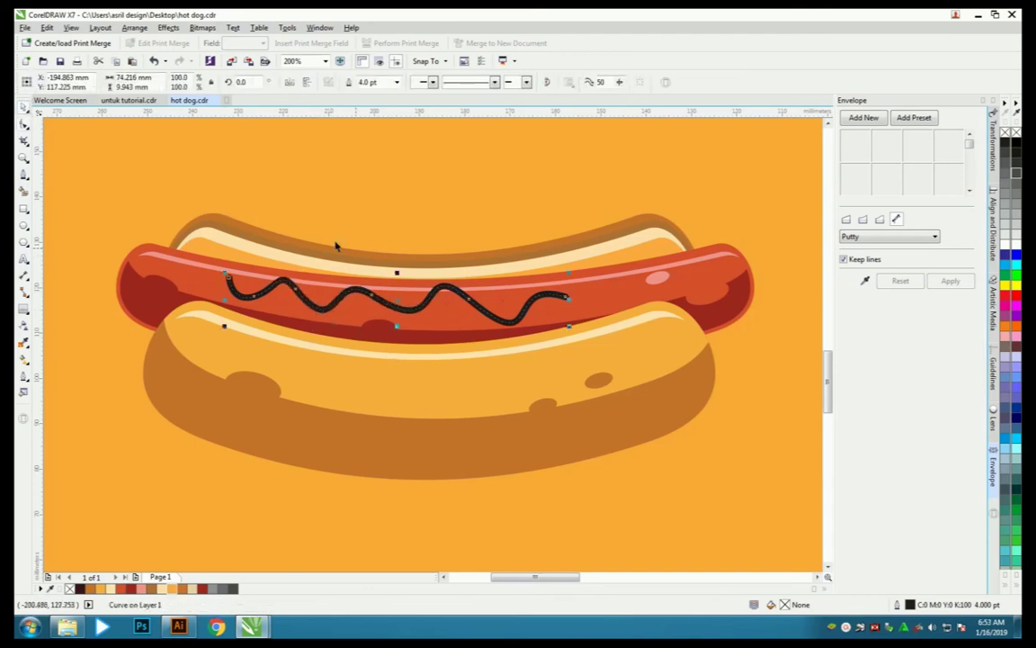
pyautogui.click(200, 590)
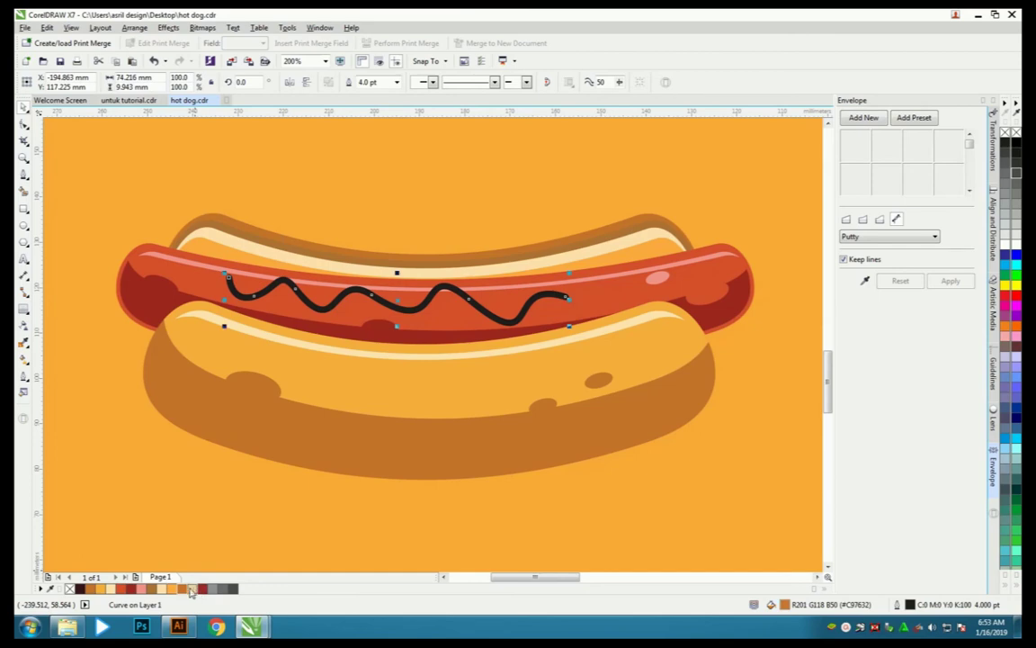
# Convert the wavy line's stroke into an object and fill it cream (#E9D4A5).
pyautogui.click(134, 28)
pyautogui.click(162, 177)
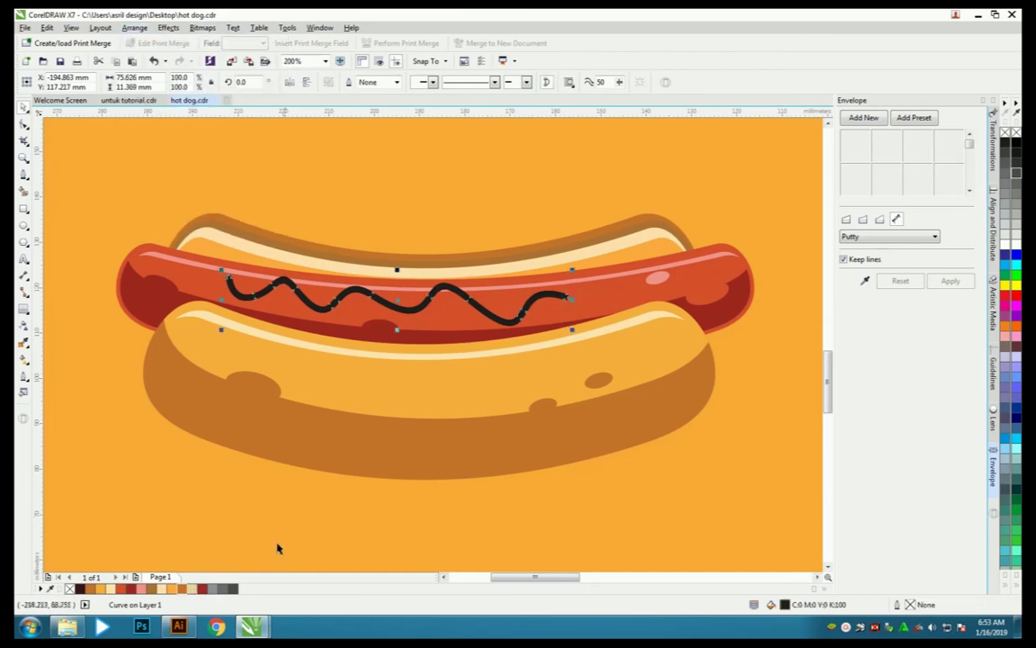
pyautogui.click(191, 589)
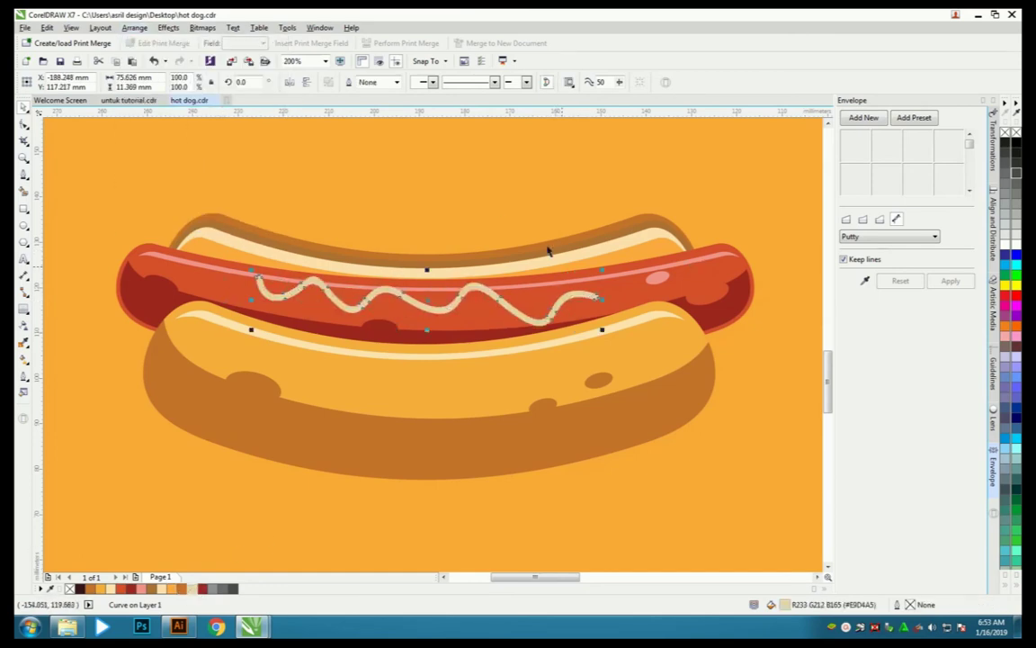
pyautogui.scroll(-4, 611, 358)
pyautogui.scroll(4, 416, 304)
# Select the mustard squiggle, then the back bun shape.
pyautogui.click(414, 280)
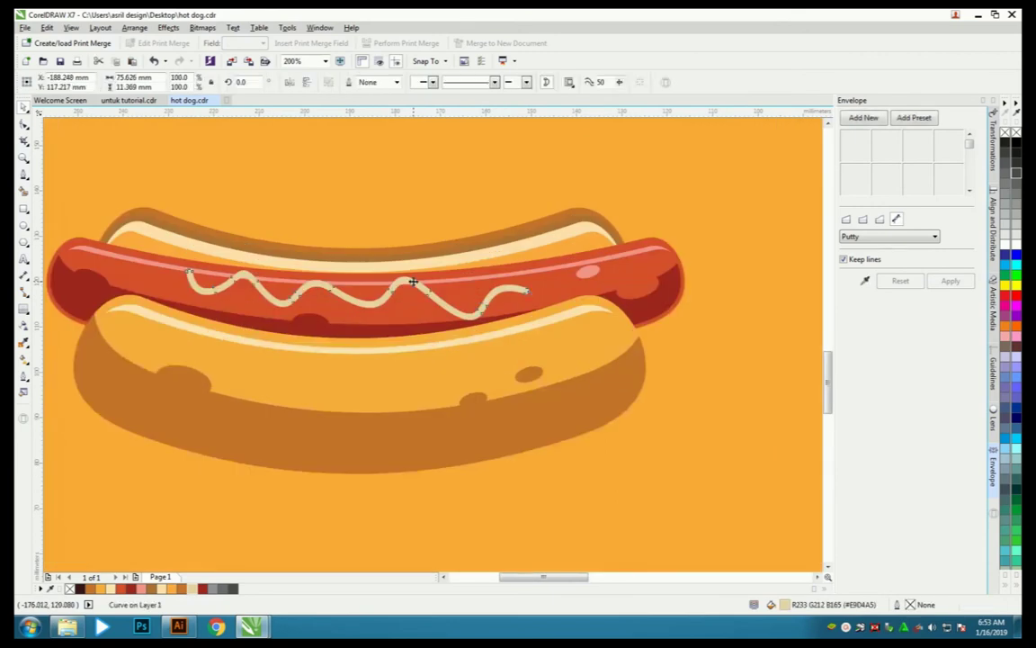
pyautogui.click(156, 211)
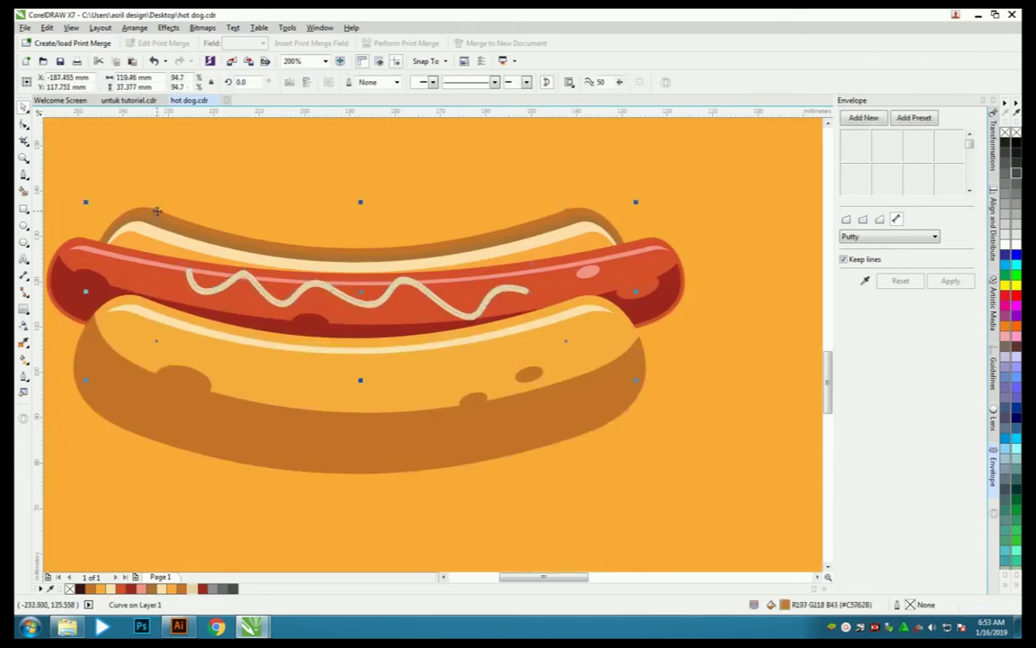
pyautogui.scroll(1, 376, 306)
pyautogui.scroll(-1, 376, 294)
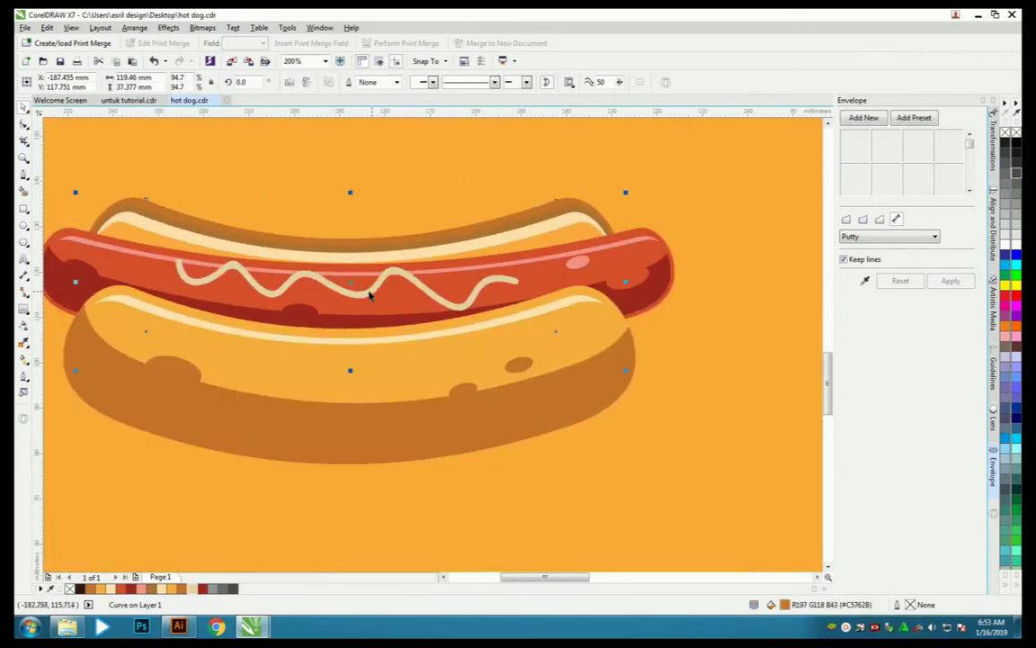
# Give the sausage, back bun and bottom bun 8.0 pt black outlines.
pyautogui.keyDown('shift'); pyautogui.click(76, 235); pyautogui.keyUp('shift')
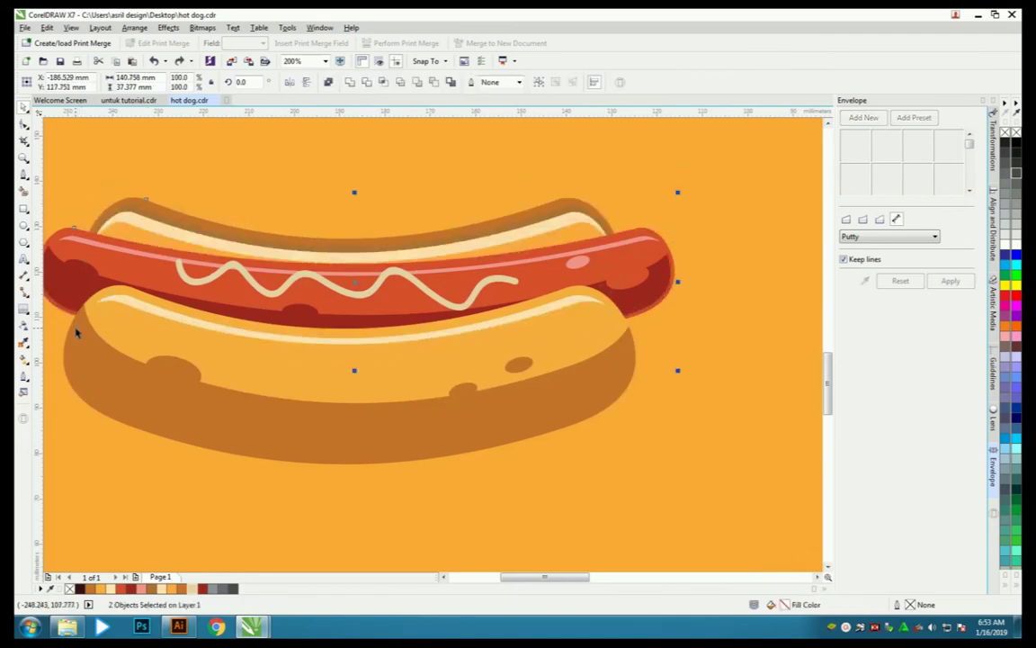
pyautogui.keyDown('shift'); pyautogui.click(76, 332); pyautogui.keyUp('shift')
pyautogui.click(520, 82)
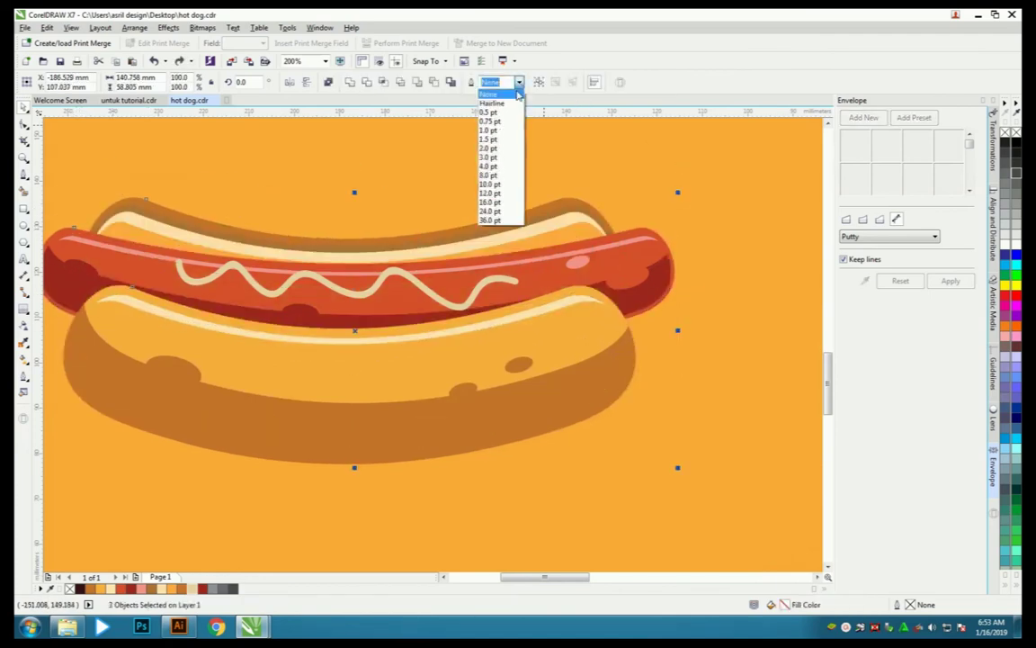
pyautogui.click(488, 175)
pyautogui.scroll(-2, 485, 207)
# Set the selected pieces' outlines to round corners and round line caps.
pyautogui.doubleClick(911, 606)
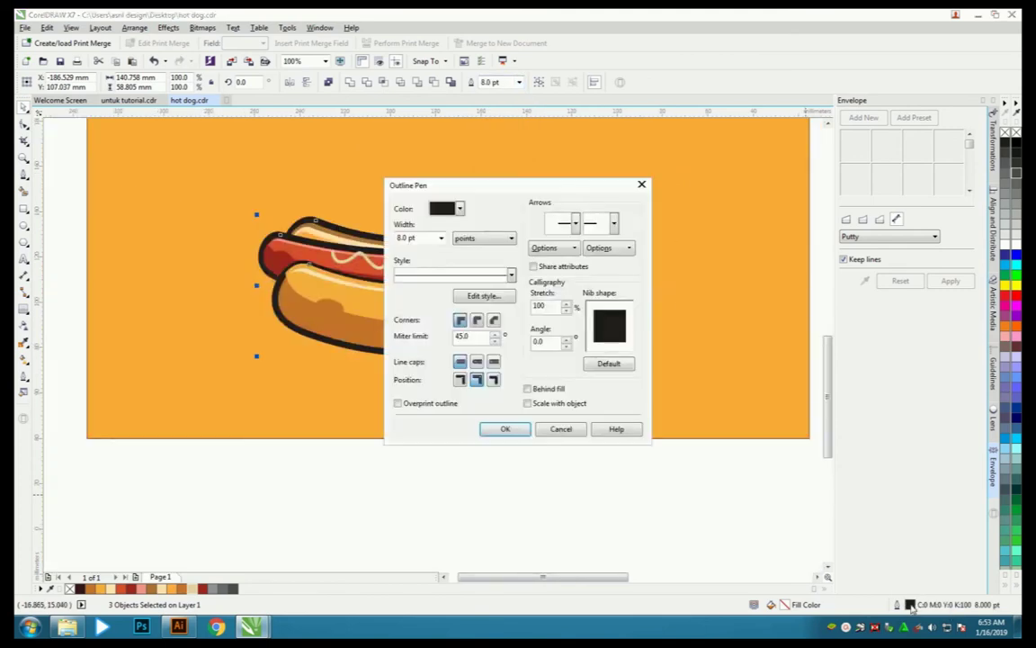
pyautogui.click(477, 361)
pyautogui.click(477, 320)
pyautogui.click(506, 432)
# Clear the selection and select the small ellipse on the sausage.
pyautogui.click(511, 500)
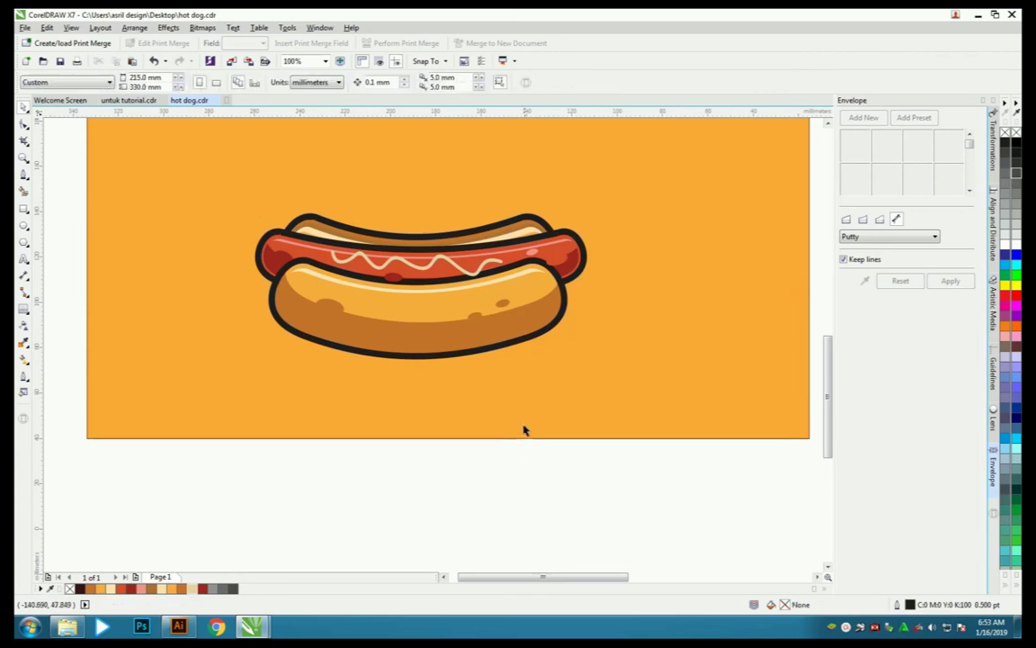
pyautogui.scroll(1, 634, 269)
pyautogui.click(633, 269)
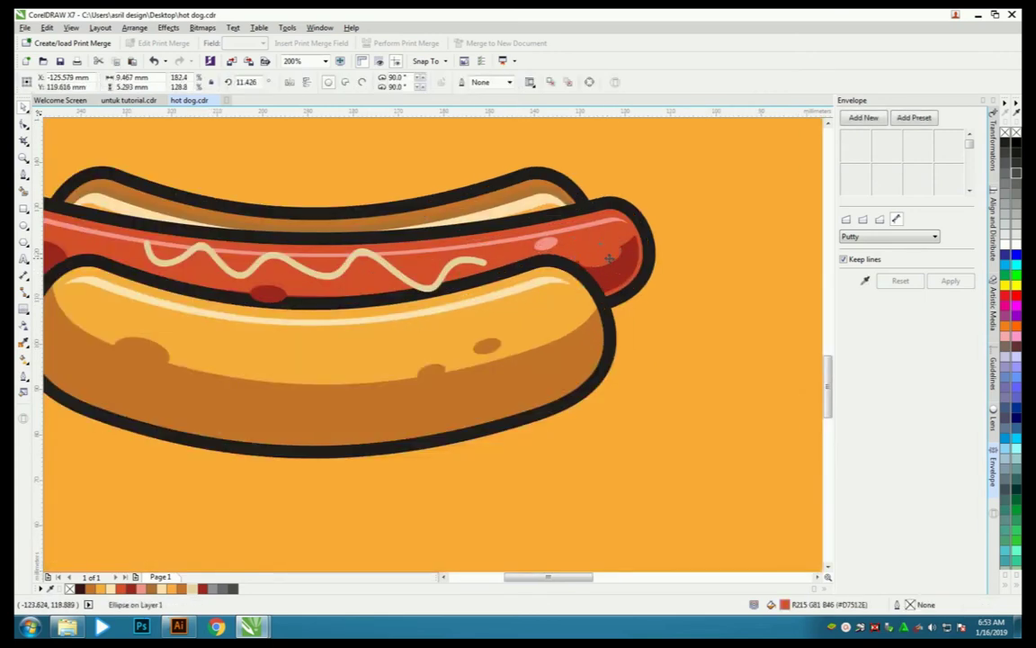
# Merge the small ellipse into the sausage shape.
pyautogui.keyDown('shift'); pyautogui.click(593, 228); pyautogui.keyUp('shift')
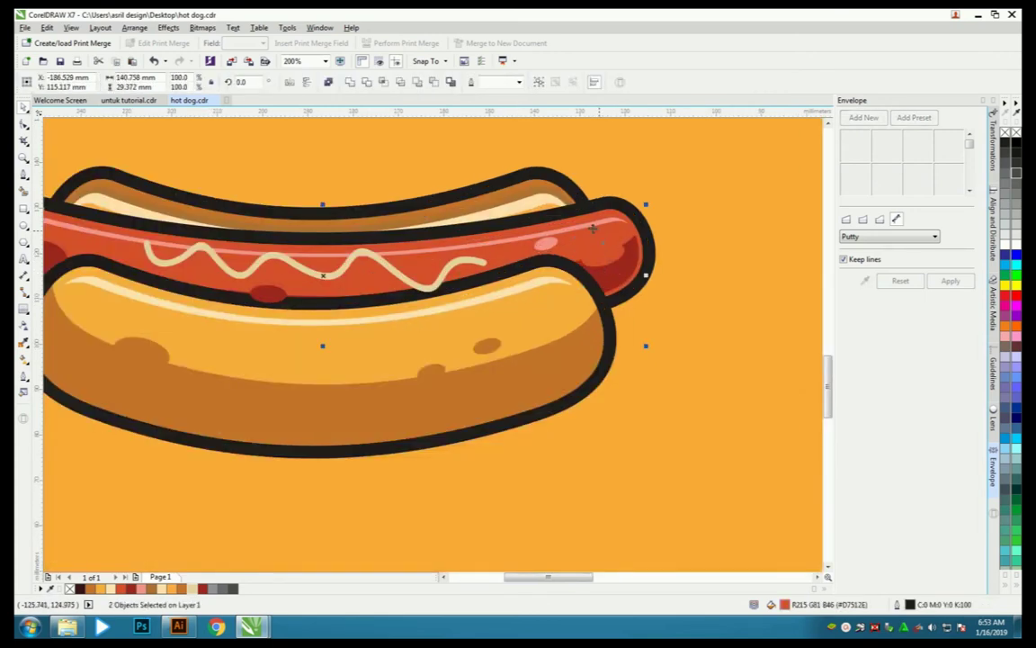
pyautogui.click(349, 83)
pyautogui.press('Escape')
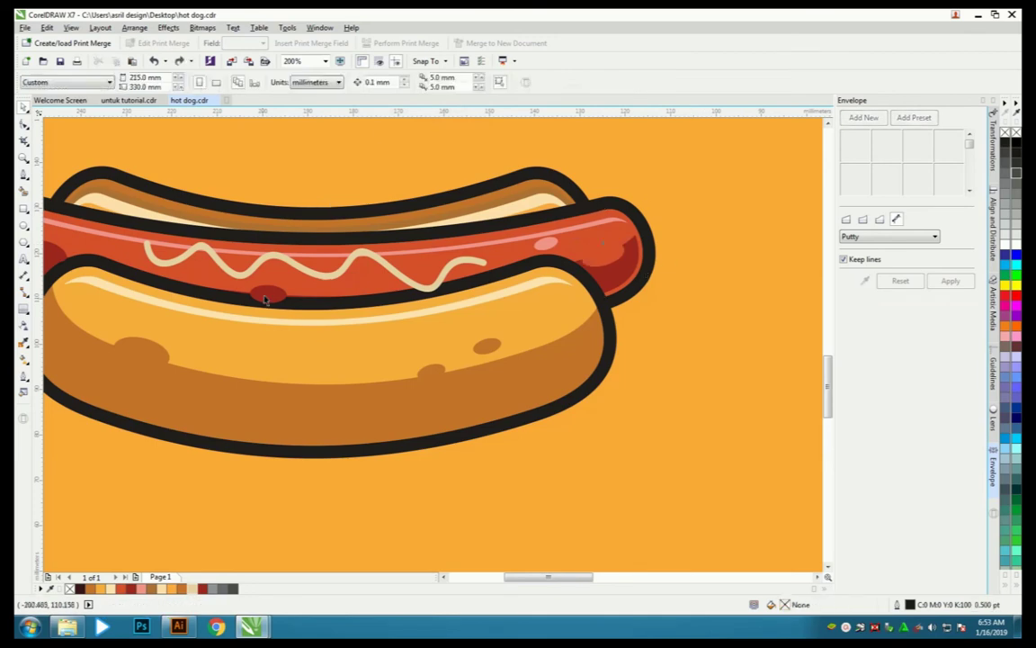
pyautogui.click(261, 303)
pyautogui.moveTo(267, 294); pyautogui.dragTo(393, 308)
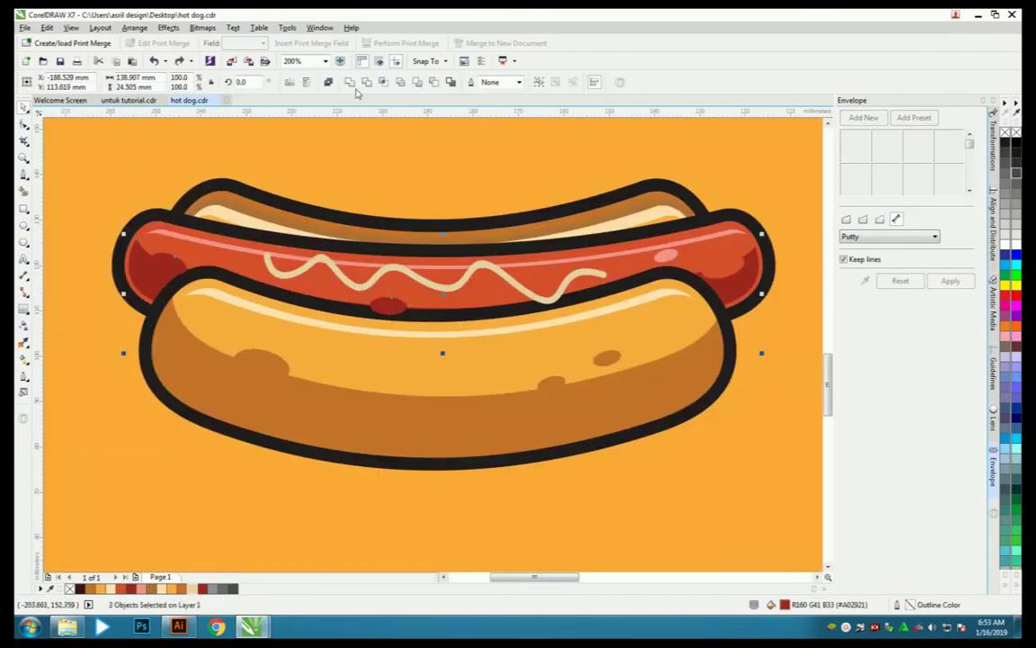
pyautogui.press('Escape')
pyautogui.scroll(-2, 560, 509)
pyautogui.scroll(2, 482, 261)
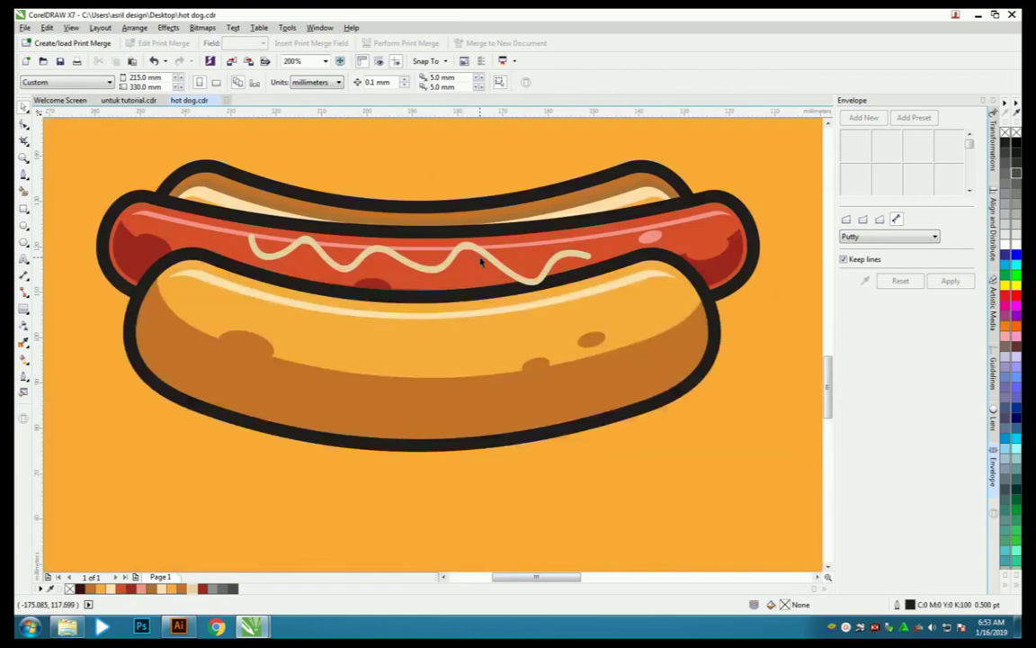
# Tilt and nudge the mustard squiggle down, and give it an 8.0 pt outline.
pyautogui.click(512, 270)
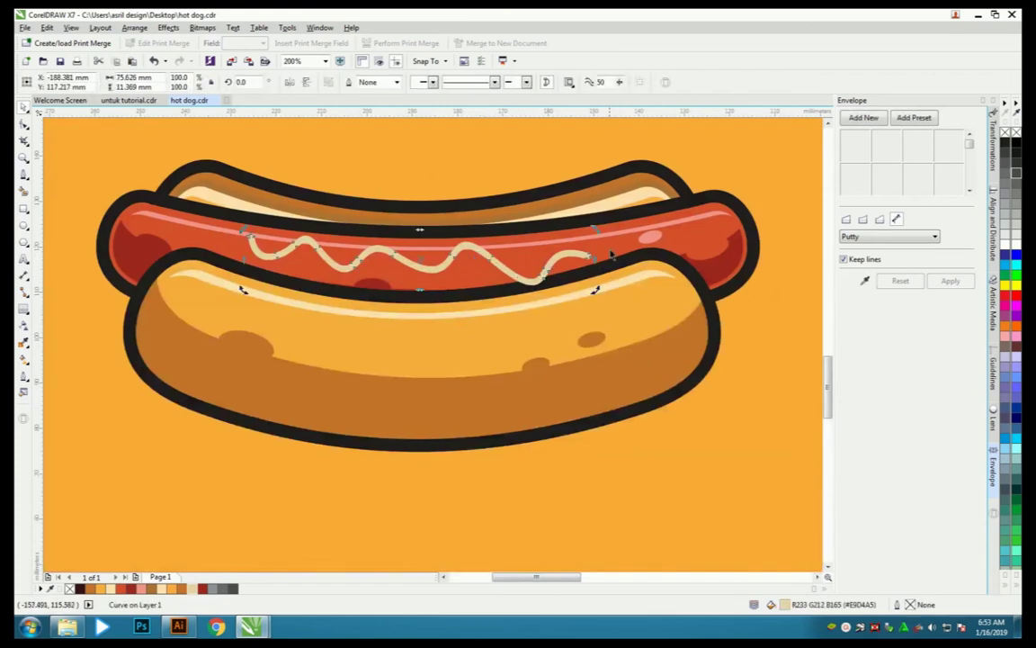
pyautogui.moveTo(601, 243); pyautogui.dragTo(594, 239)
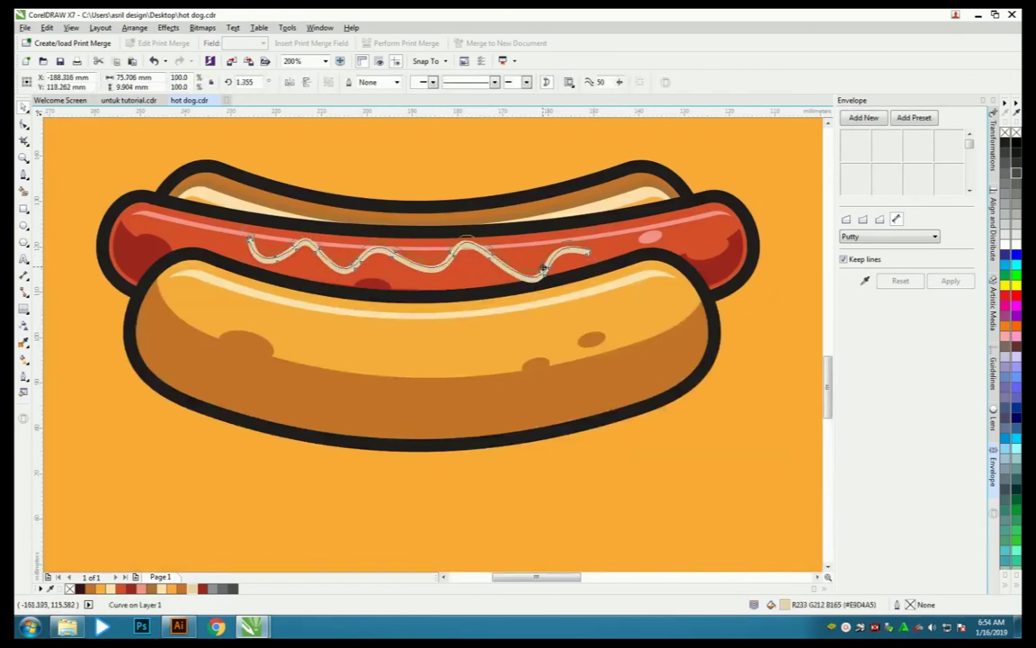
pyautogui.moveTo(433, 259); pyautogui.dragTo(430, 264)
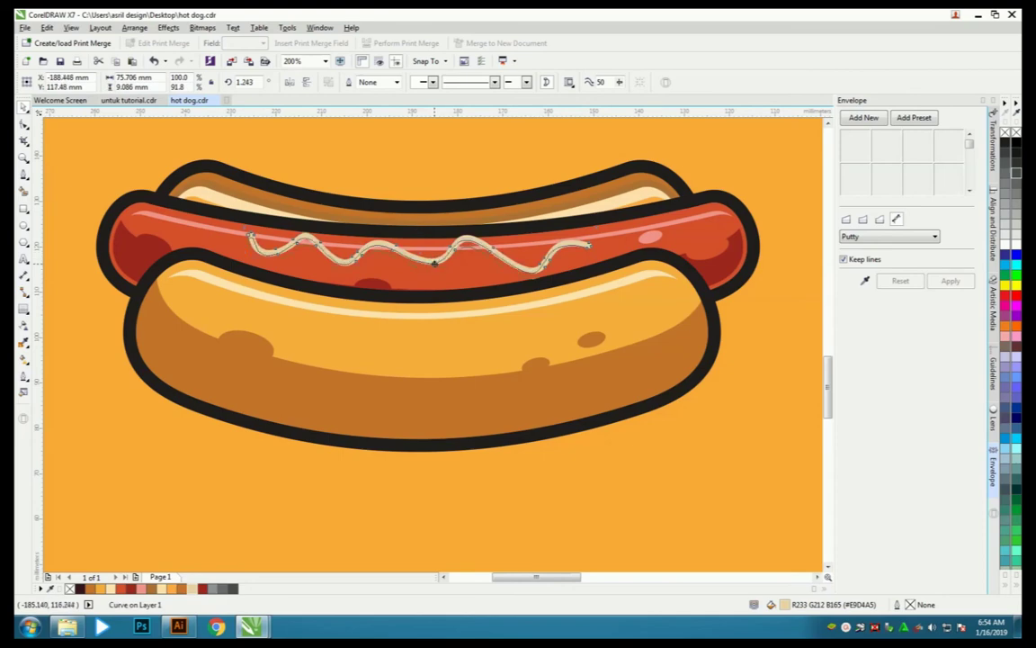
pyautogui.click(397, 82)
pyautogui.click(365, 177)
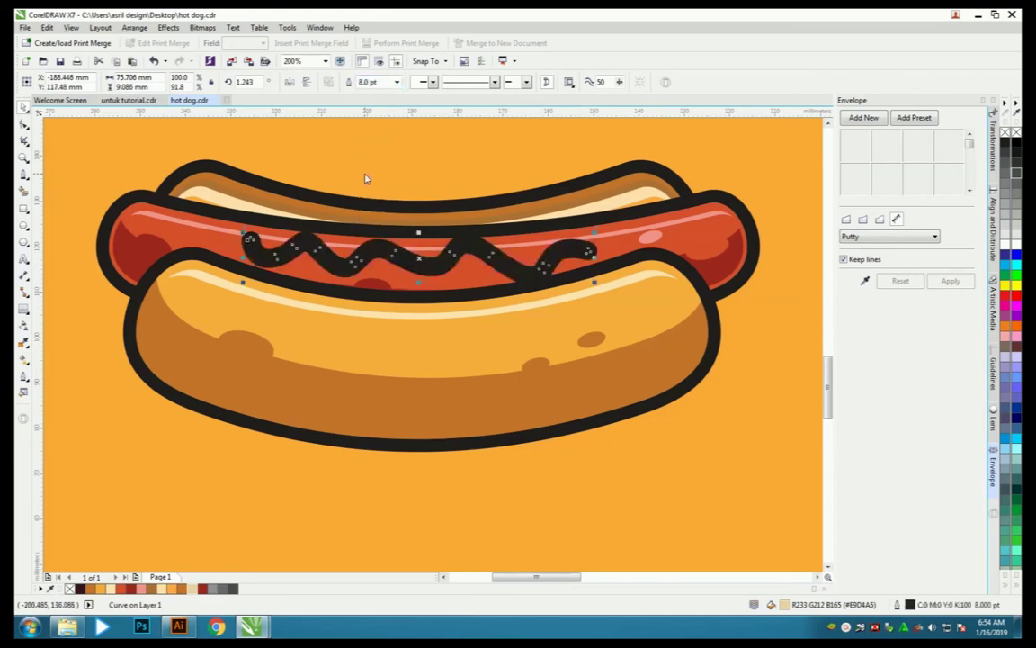
# Set the squiggle outline to round corners and caps, behind fill, scaling with the object.
pyautogui.doubleClick(911, 605)
pyautogui.click(441, 238)
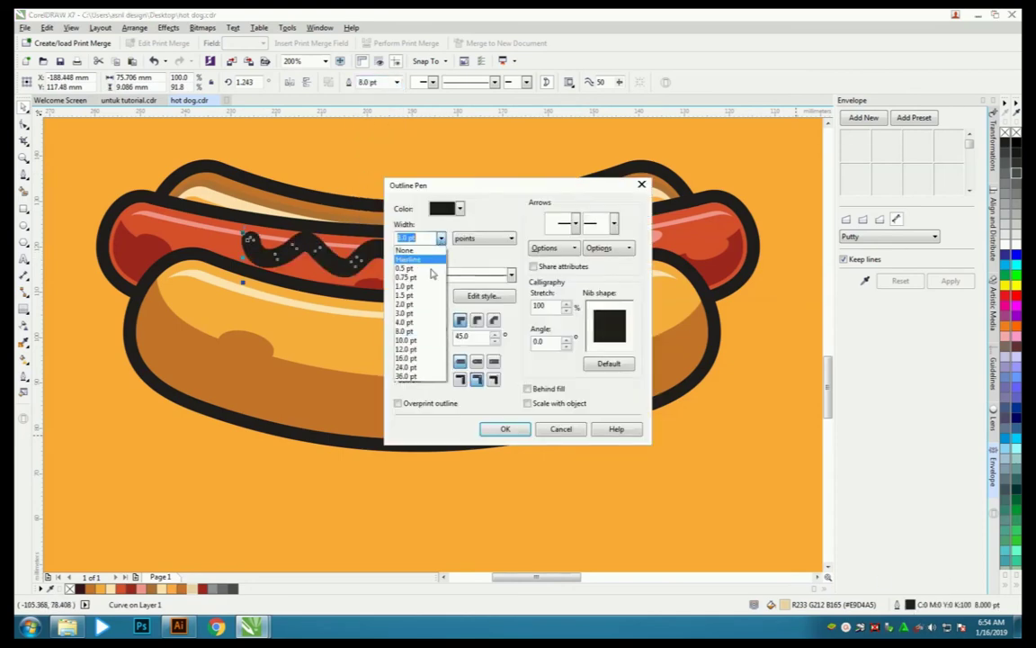
pyautogui.click(476, 319)
pyautogui.click(477, 361)
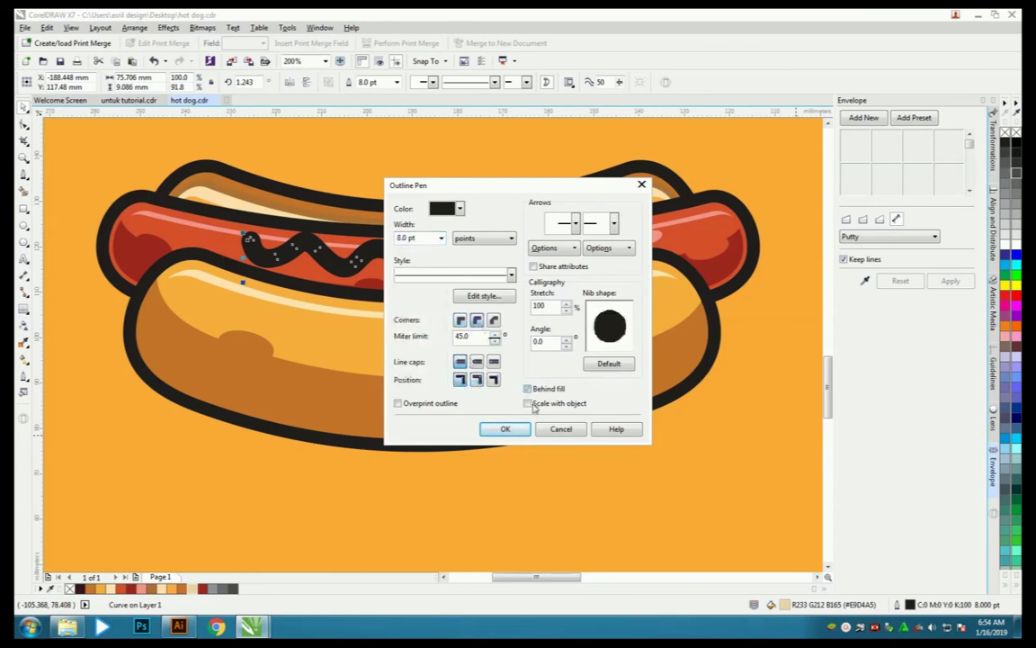
pyautogui.click(505, 428)
# Squash the squiggle to 6.35 mm tall, then undo back to the original mustard stroke.
pyautogui.moveTo(425, 236); pyautogui.dragTo(425, 245)
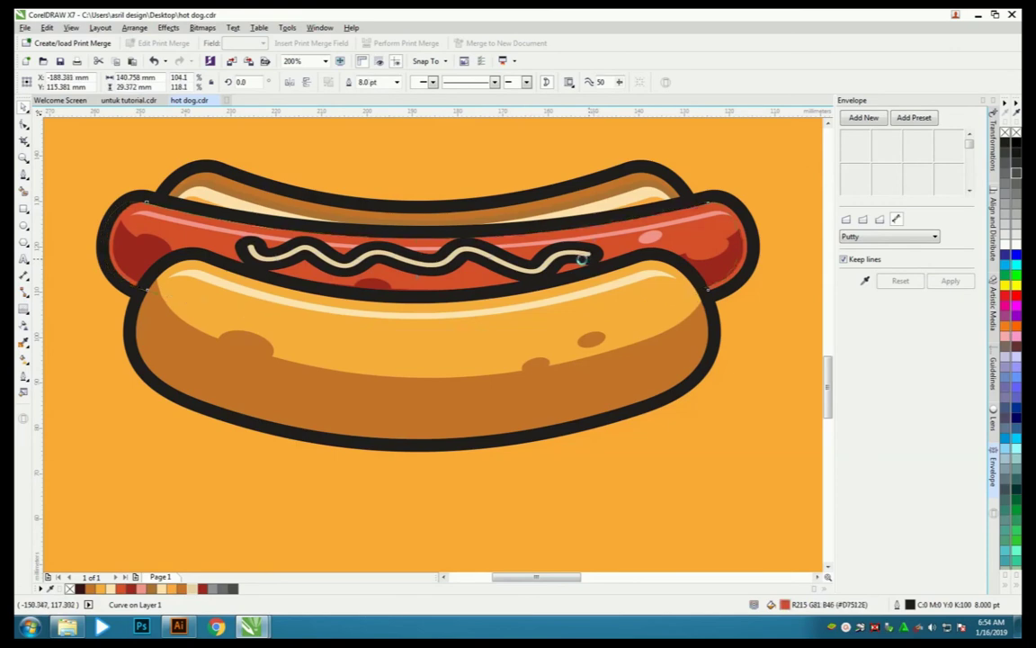
pyautogui.scroll(1, 483, 265)
pyautogui.hotkey('ctrl', 'z')
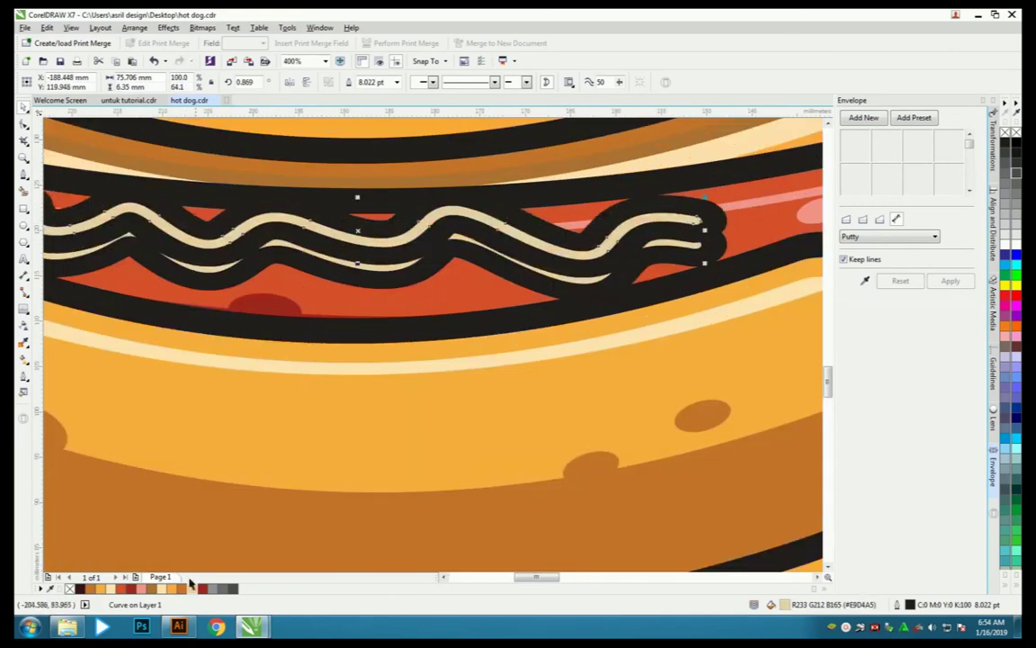
pyautogui.hotkey('ctrl', 'z')
pyautogui.hotkey('ctrl', 'z')
pyautogui.hotkey('ctrl', 'z')
pyautogui.hotkey('ctrl', 'z')
pyautogui.hotkey('ctrl', 'z')
pyautogui.hotkey('ctrl', 'z')
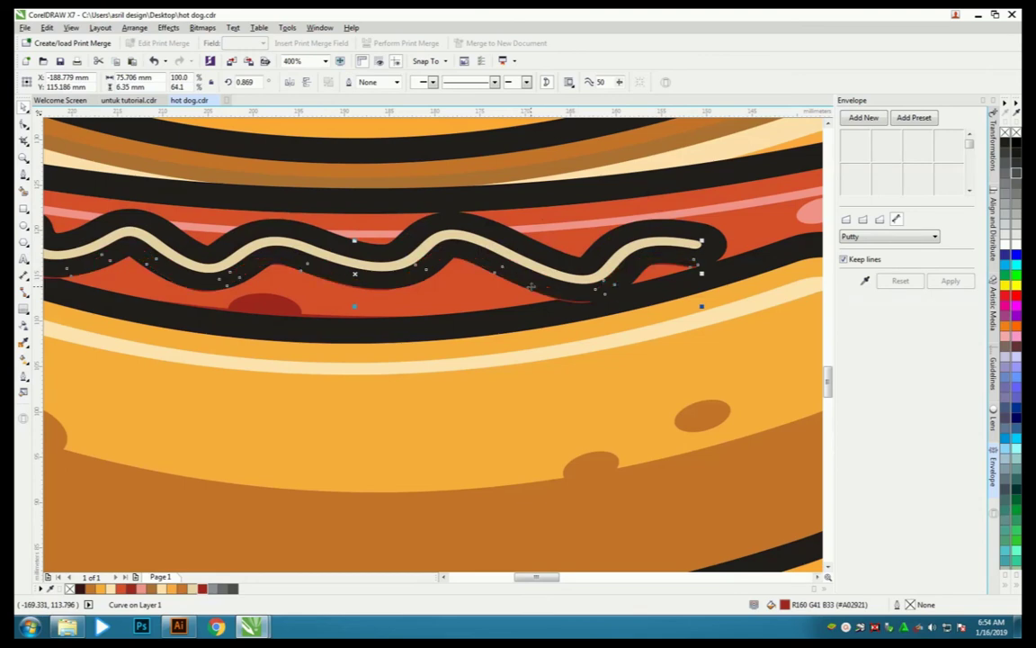
pyautogui.hotkey('ctrl', 'z')
pyautogui.hotkey('ctrl', 'z')
pyautogui.hotkey('ctrl', 'z')
pyautogui.hotkey('ctrl', 'z')
# Change the mustard squiggle's outline width to 6.0 pt.
pyautogui.scroll(-2, 357, 283)
pyautogui.press('Escape')
pyautogui.click(458, 268)
pyautogui.doubleClick(911, 605)
pyautogui.click(441, 237)
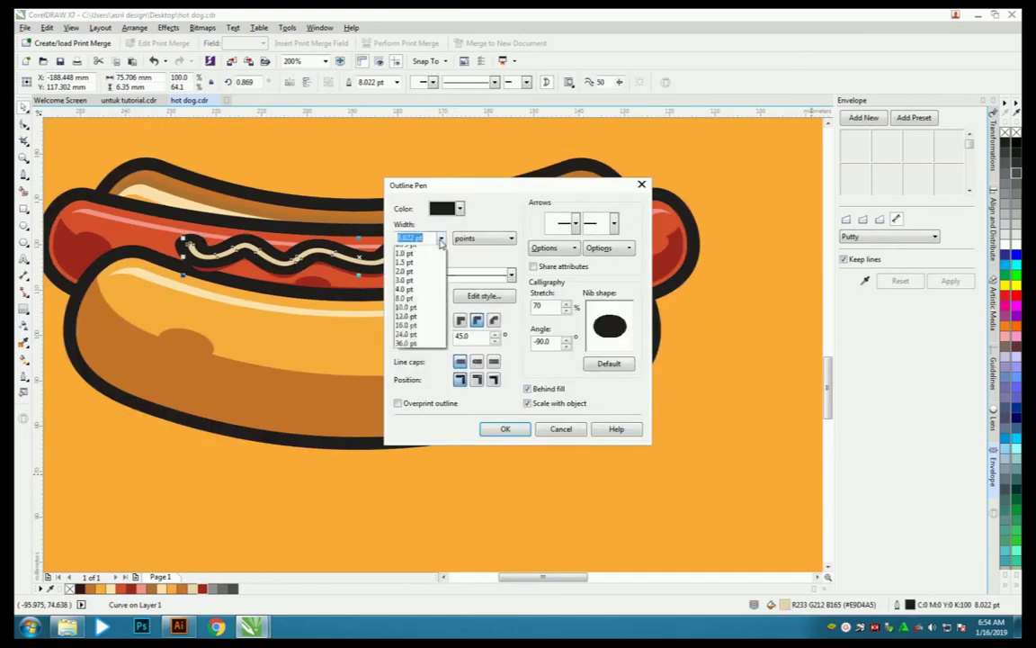
pyautogui.click(418, 261)
pyautogui.click(501, 429)
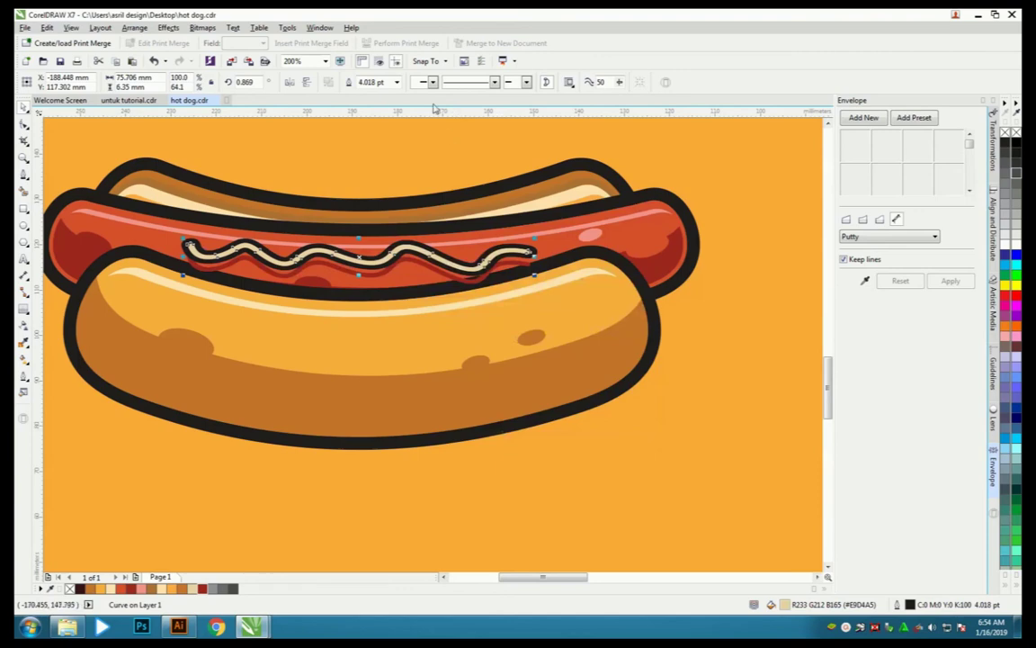
pyautogui.write('6')
pyautogui.press('Return')
# Box-select the objects around the hot dog.
pyautogui.scroll(2, 342, 225)
pyautogui.scroll(1, 375, 255)
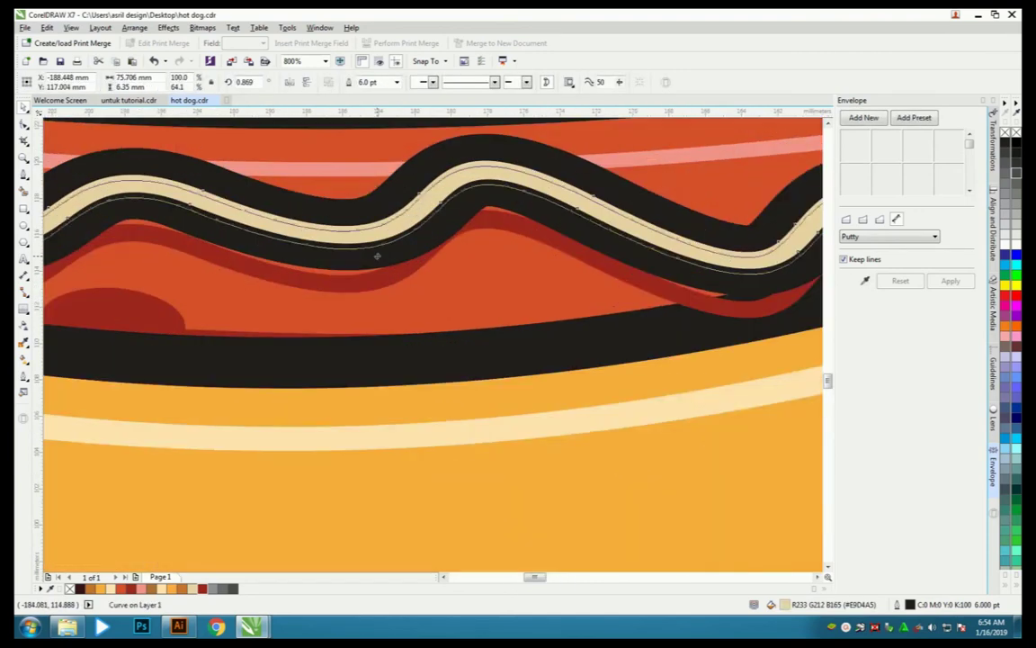
pyautogui.scroll(-3, 382, 255)
pyautogui.scroll(-3, 384, 255)
pyautogui.moveTo(514, 474); pyautogui.dragTo(311, 178)
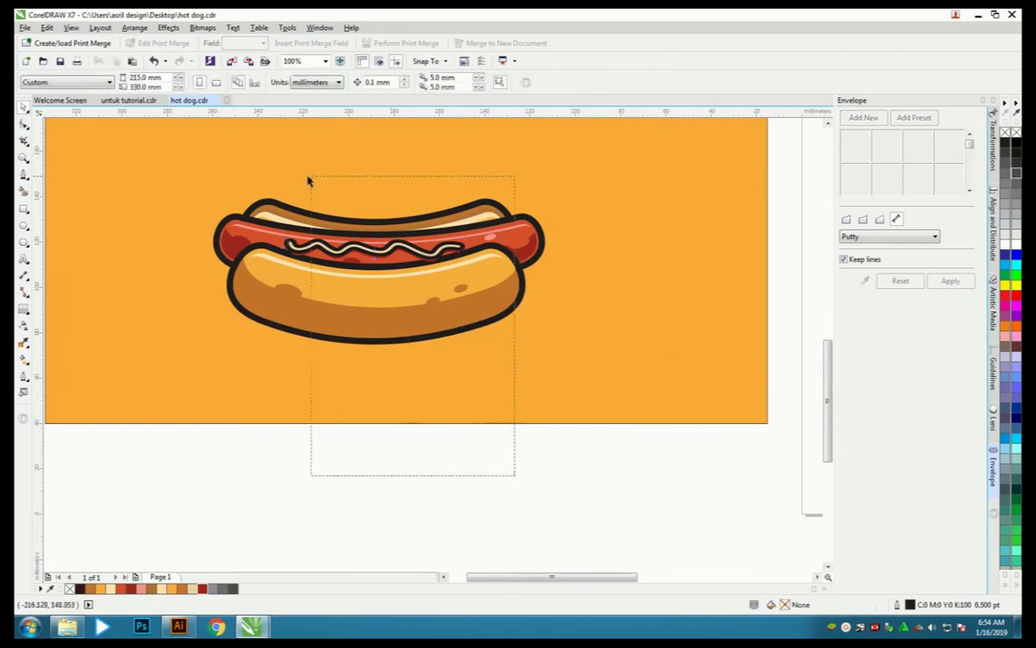
# Move the mustard squiggle slightly upward on the sausage.
pyautogui.click(418, 451)
pyautogui.scroll(2, 340, 261)
pyautogui.scroll(1, 339, 260)
pyautogui.click(340, 225)
pyautogui.moveTo(340, 225); pyautogui.dragTo(340, 210)
pyautogui.scroll(-1, 340, 210)
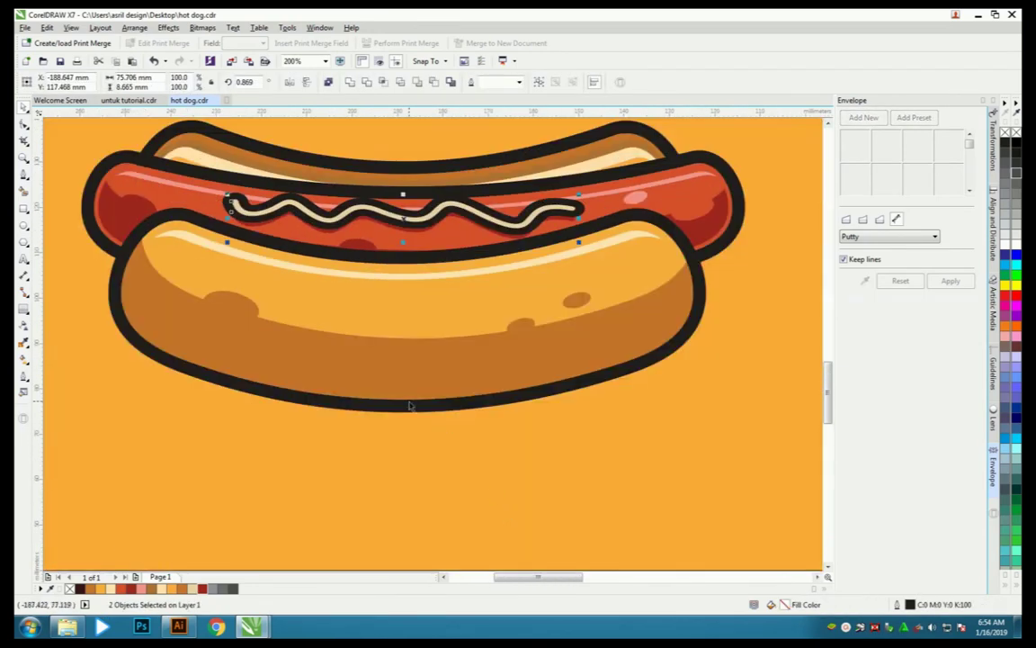
pyautogui.scroll(-1, 409, 404)
pyautogui.click(462, 563)
pyautogui.scroll(1, 373, 383)
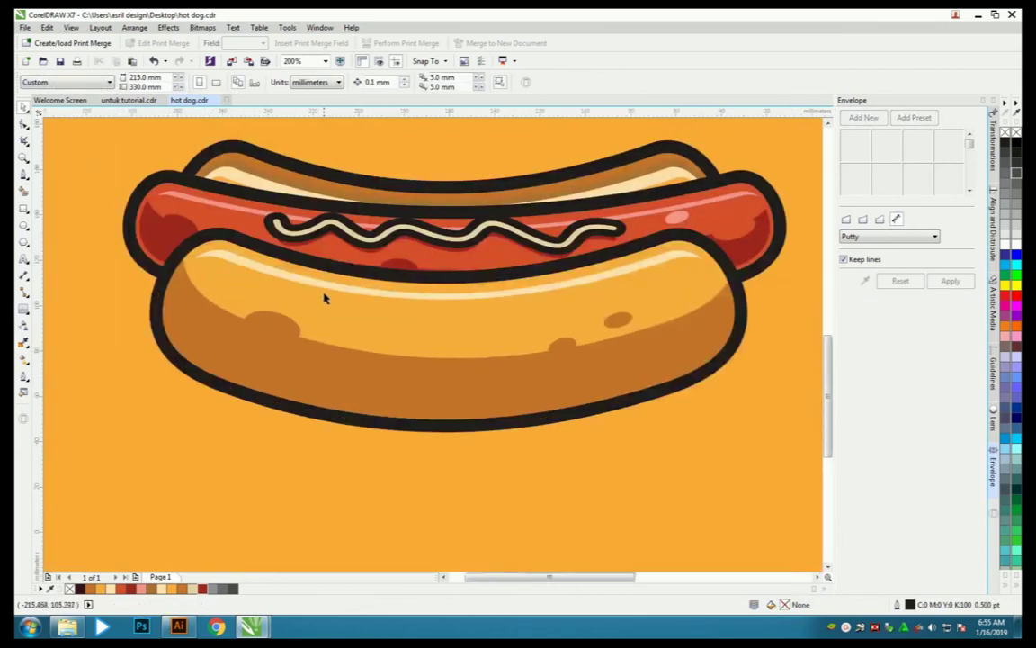
pyautogui.scroll(-1, 324, 299)
pyautogui.scroll(-1, 393, 370)
pyautogui.scroll(2, 434, 290)
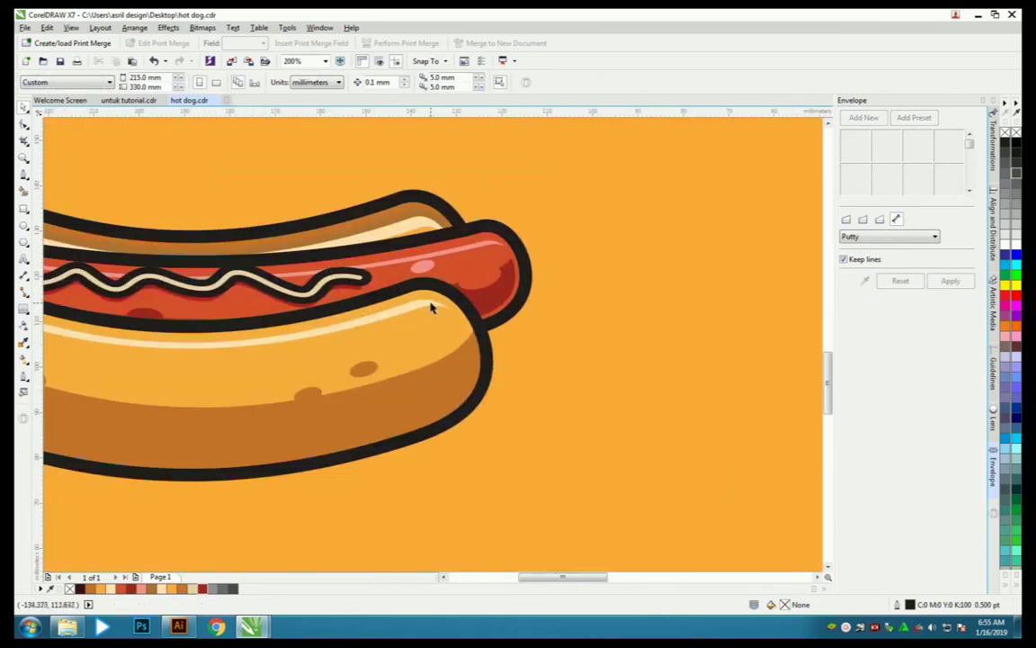
# Draw a flat black ellipse with no outline just under the bun.
pyautogui.click(23, 174)
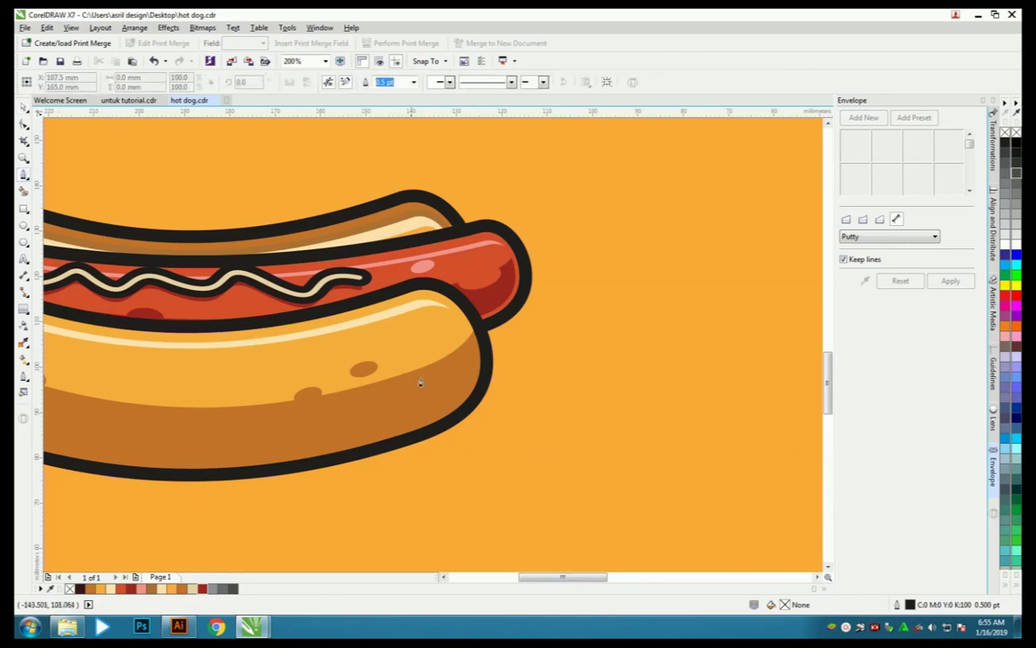
pyautogui.scroll(1, 461, 396)
pyautogui.scroll(-2, 468, 274)
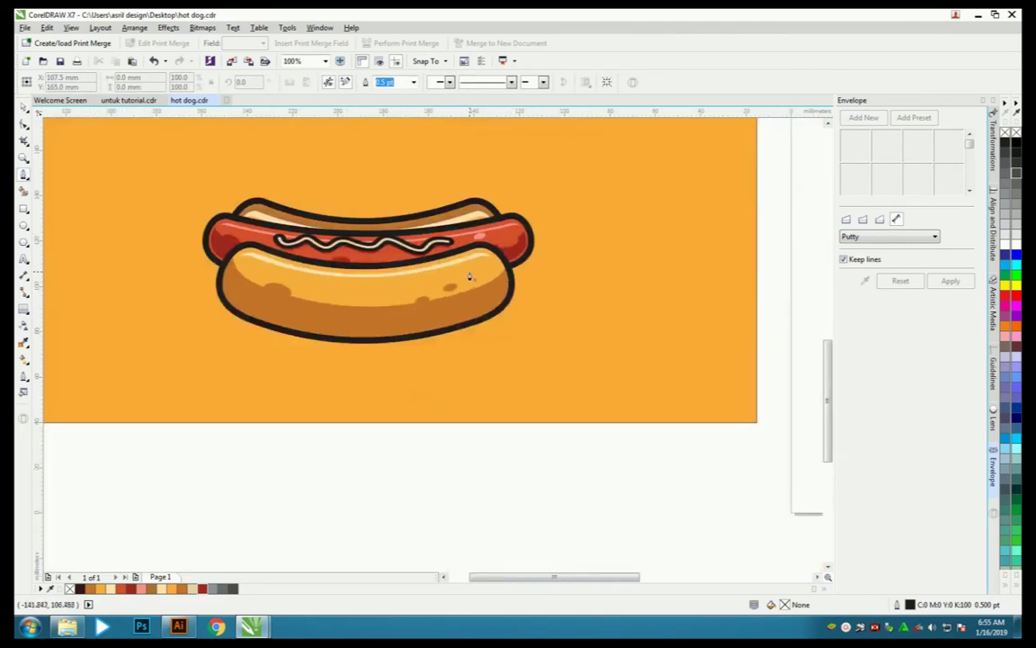
pyautogui.scroll(1, 257, 297)
pyautogui.scroll(-1, 241, 298)
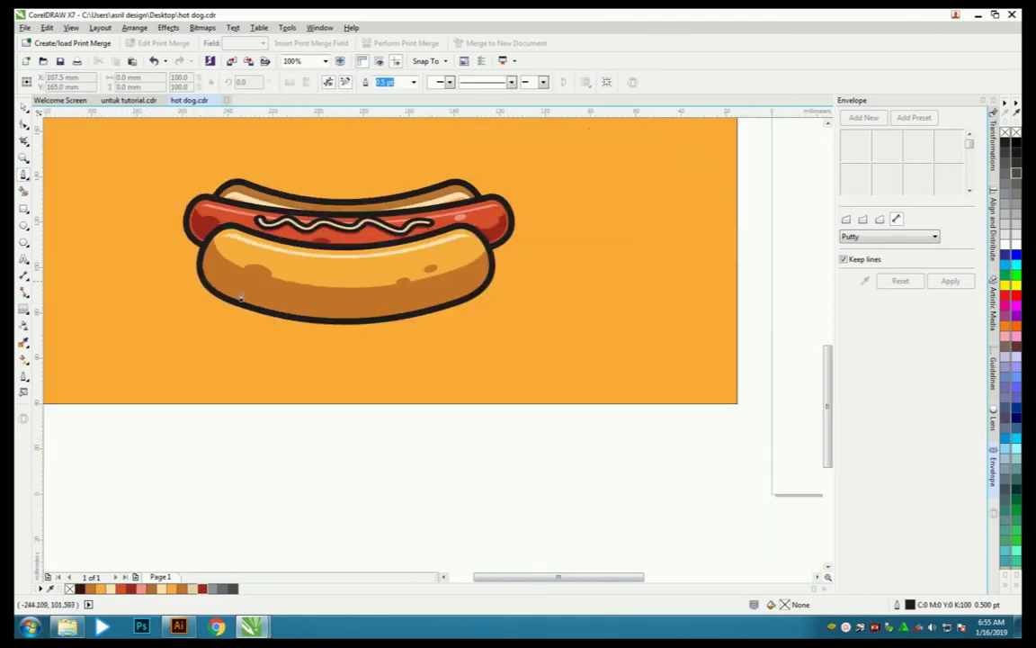
pyautogui.click(24, 226)
pyautogui.moveTo(247, 329); pyautogui.dragTo(460, 349)
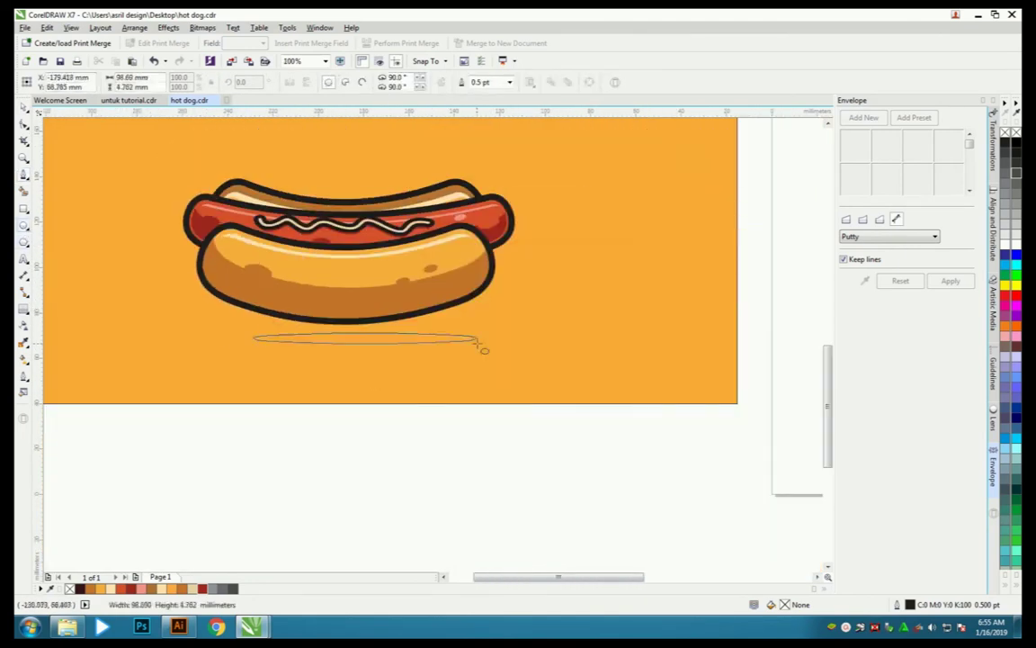
pyautogui.click(1005, 135)
pyautogui.rightClick(1006, 132)
pyautogui.press('space')
pyautogui.moveTo(357, 340); pyautogui.dragTo(344, 328)
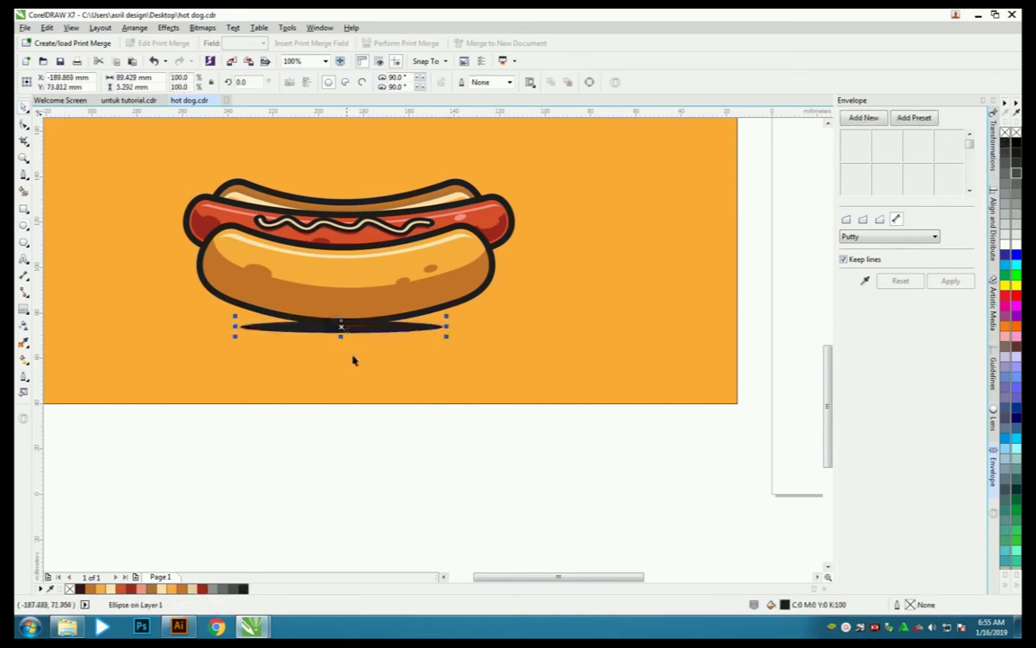
# Send the shadow, then the orange background, to the back so the shadow shows.
pyautogui.hotkey('shift', 'pagedown')
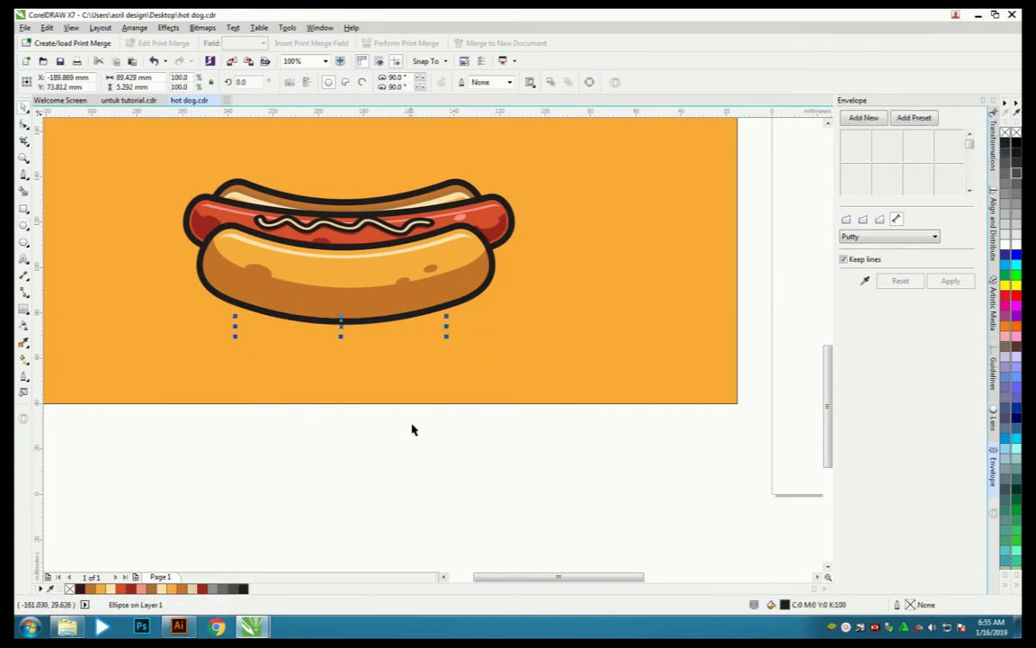
pyautogui.rightClick(416, 405)
pyautogui.press('Escape')
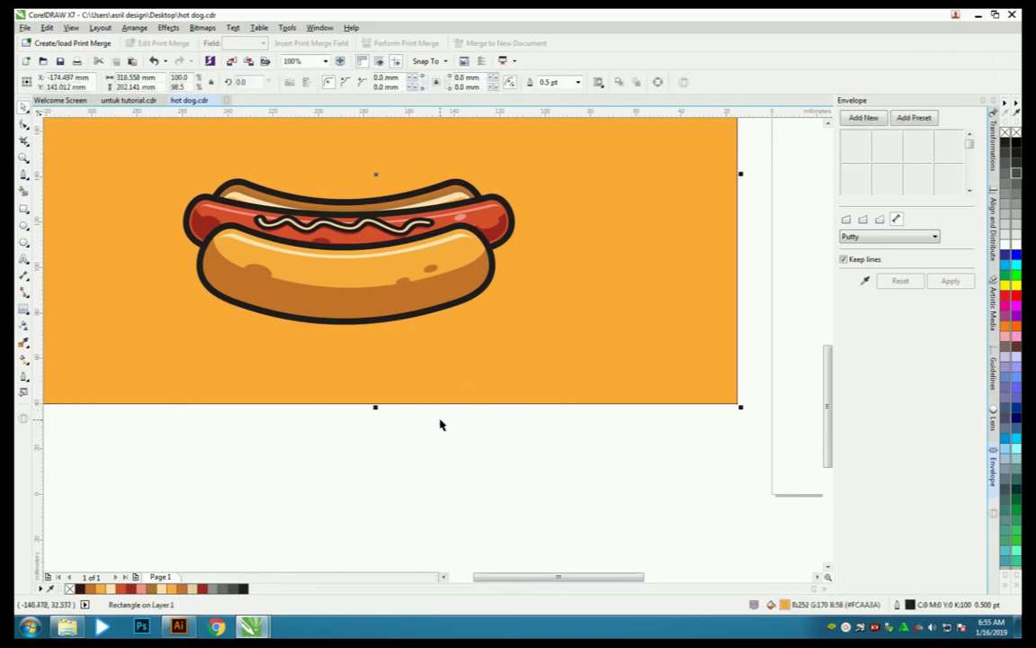
pyautogui.hotkey('shift', 'pagedown')
pyautogui.scroll(2, 338, 326)
pyautogui.click(335, 327)
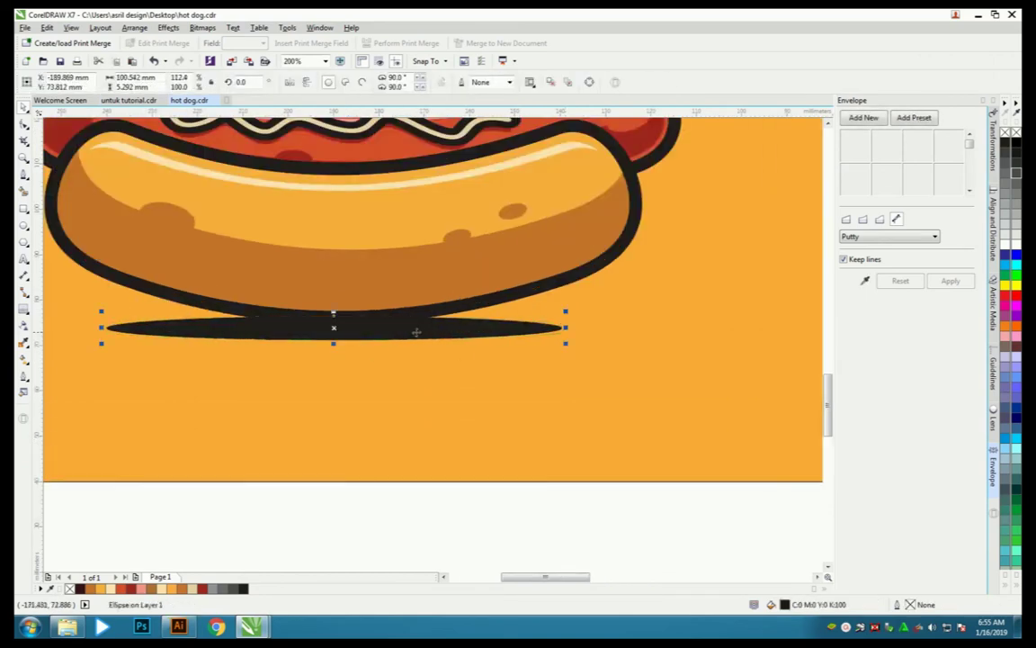
pyautogui.press('Escape')
pyautogui.scroll(-3, 333, 343)
pyautogui.scroll(2, 423, 360)
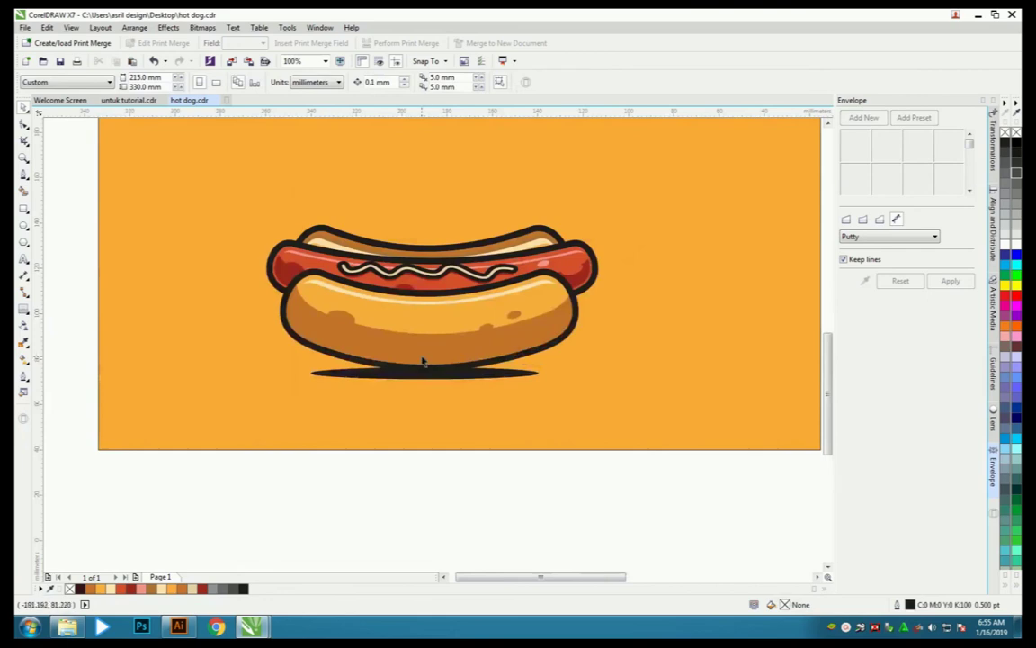
# Draw a Bezier cutting shape over the left edges and intersect it with the bun.
pyautogui.click(490, 355)
pyautogui.press('Escape')
pyautogui.scroll(1, 297, 288)
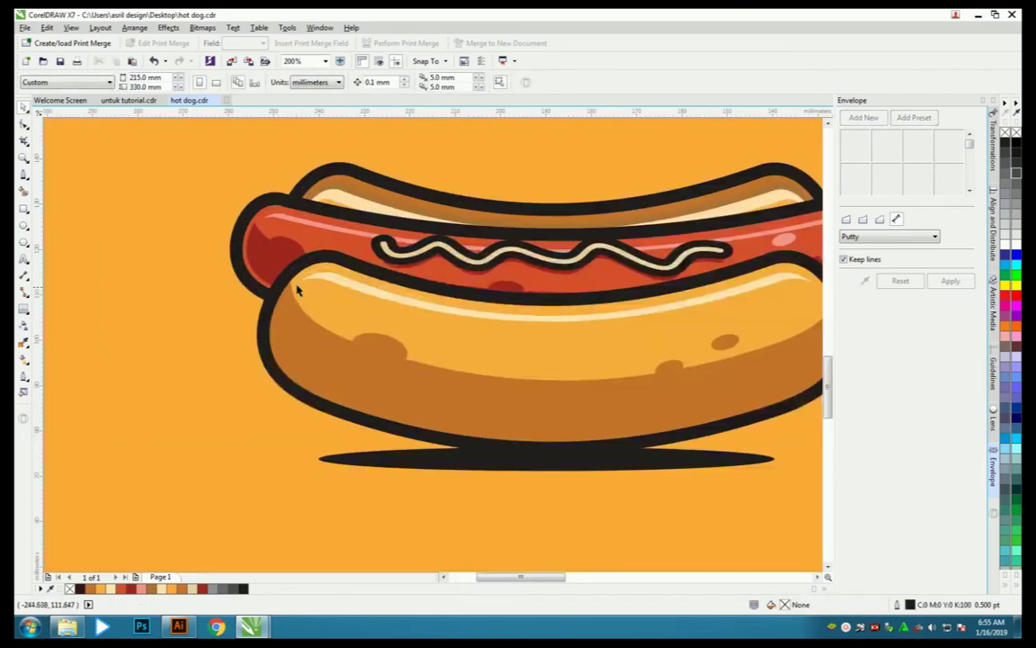
pyautogui.click(23, 172)
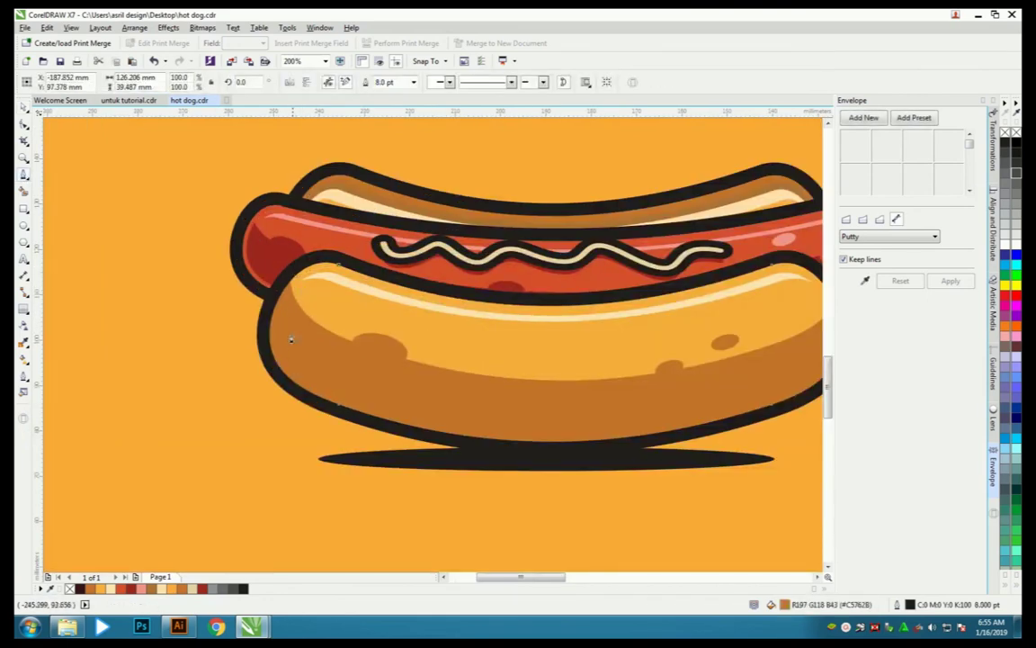
pyautogui.press('Tab')
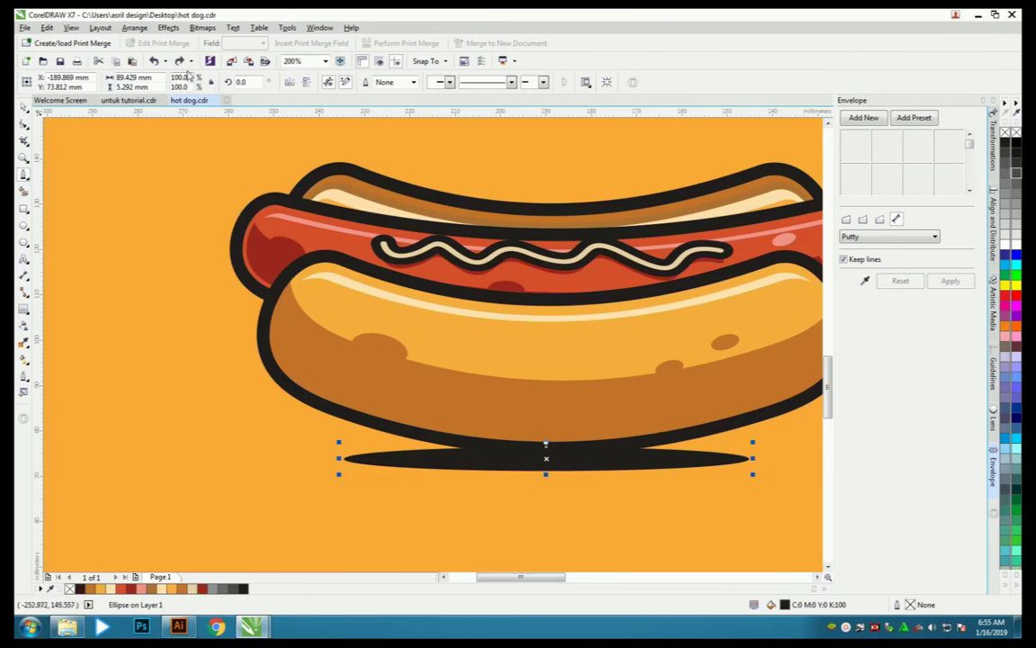
pyautogui.click(278, 260)
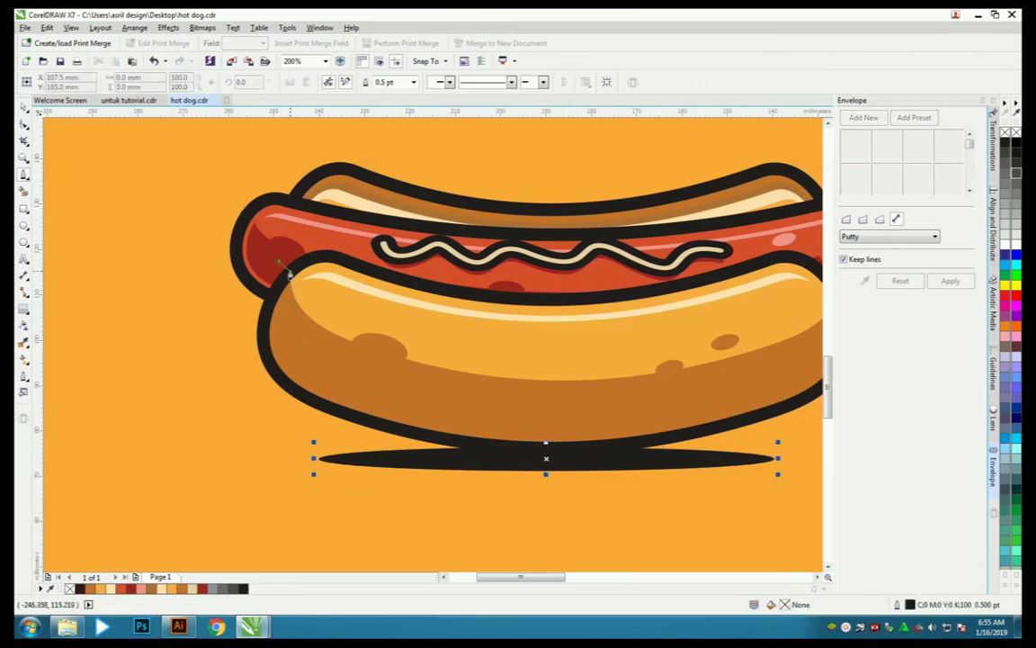
pyautogui.click(282, 400)
pyautogui.moveTo(299, 396); pyautogui.dragTo(364, 444)
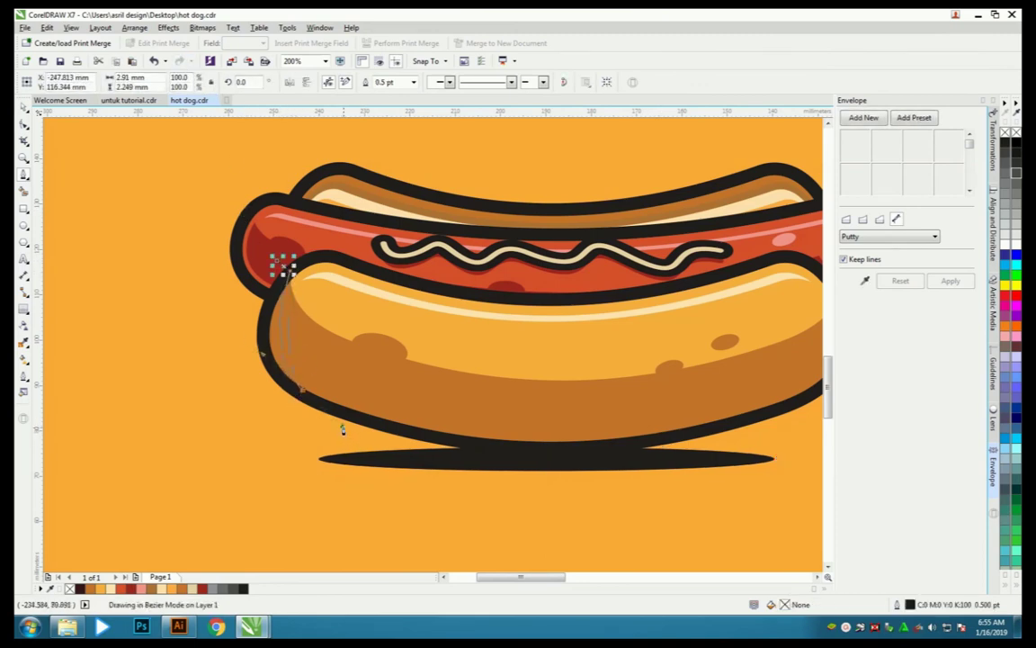
pyautogui.click(205, 324)
pyautogui.press('space')
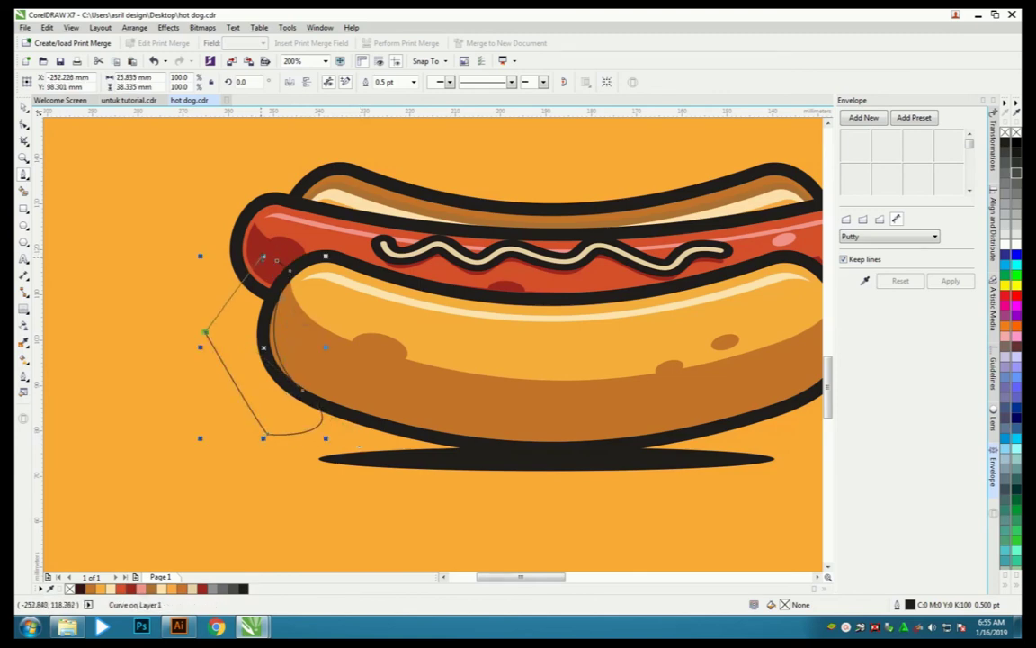
pyautogui.keyDown('shift'); pyautogui.click(331, 384); pyautogui.keyUp('shift')
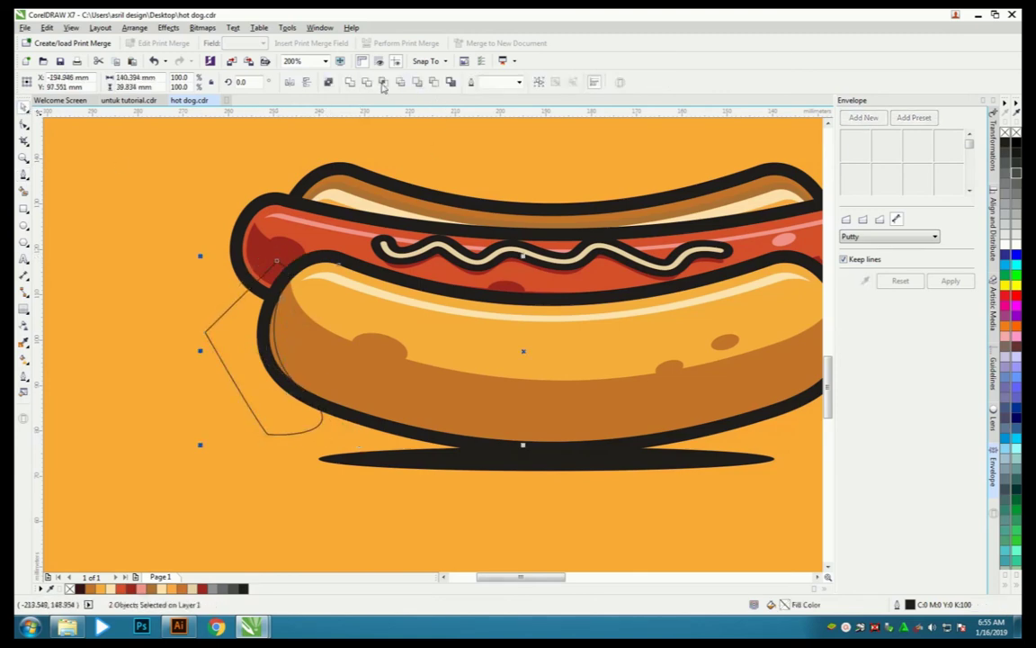
pyautogui.click(366, 82)
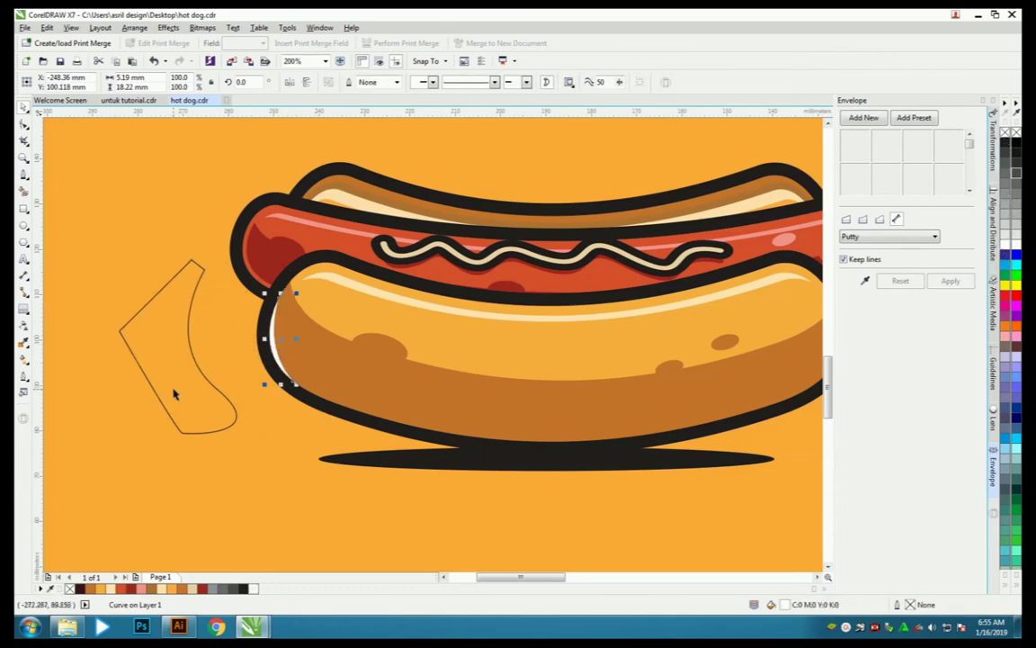
# Move the cutting shape over the sausage's left end and intersect it with the sausage.
pyautogui.scroll(-2, 146, 326)
pyautogui.click(146, 326)
pyautogui.scroll(2, 157, 326)
pyautogui.moveTo(153, 352); pyautogui.dragTo(196, 261)
pyautogui.keyDown('shift'); pyautogui.click(243, 212); pyautogui.keyUp('shift')
pyautogui.click(381, 84)
pyautogui.moveTo(185, 213); pyautogui.dragTo(85, 213)
# Fill the new sausage-end rim piece white.
pyautogui.click(212, 225)
pyautogui.click(1005, 245)
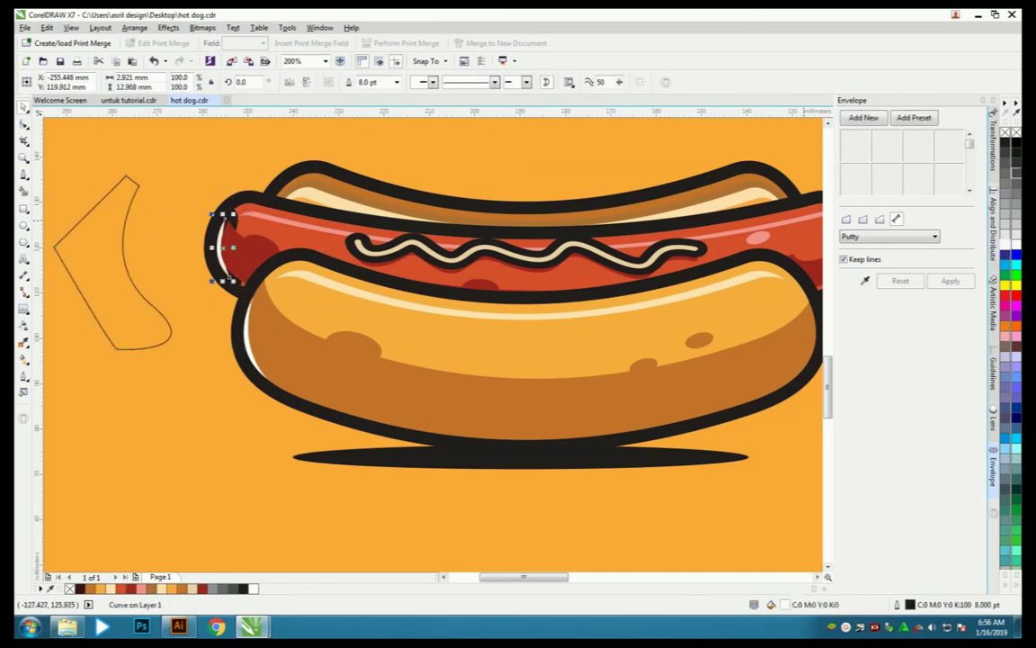
pyautogui.click(197, 185)
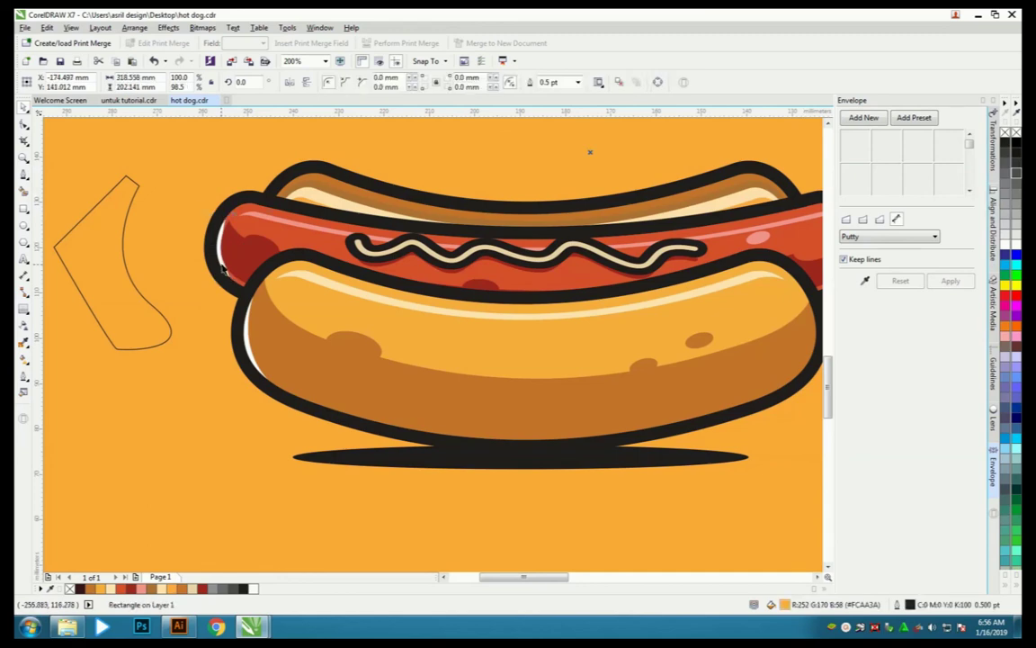
pyautogui.click(223, 269)
pyautogui.click(173, 186)
pyautogui.scroll(-2, 173, 186)
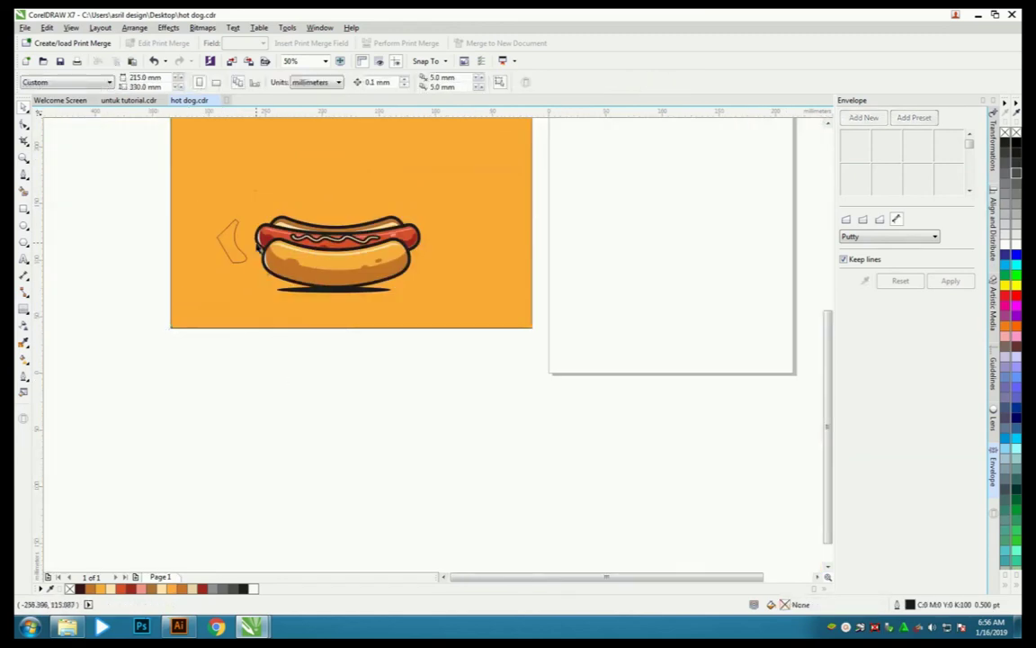
# Remove the leftover cutting outline shape.
pyautogui.scroll(1, 194, 223)
pyautogui.click(205, 245)
pyautogui.press('Escape')
pyautogui.scroll(-1, 360, 360)
pyautogui.scroll(1, 360, 359)
pyautogui.scroll(-1, 468, 411)
pyautogui.scroll(1, 449, 318)
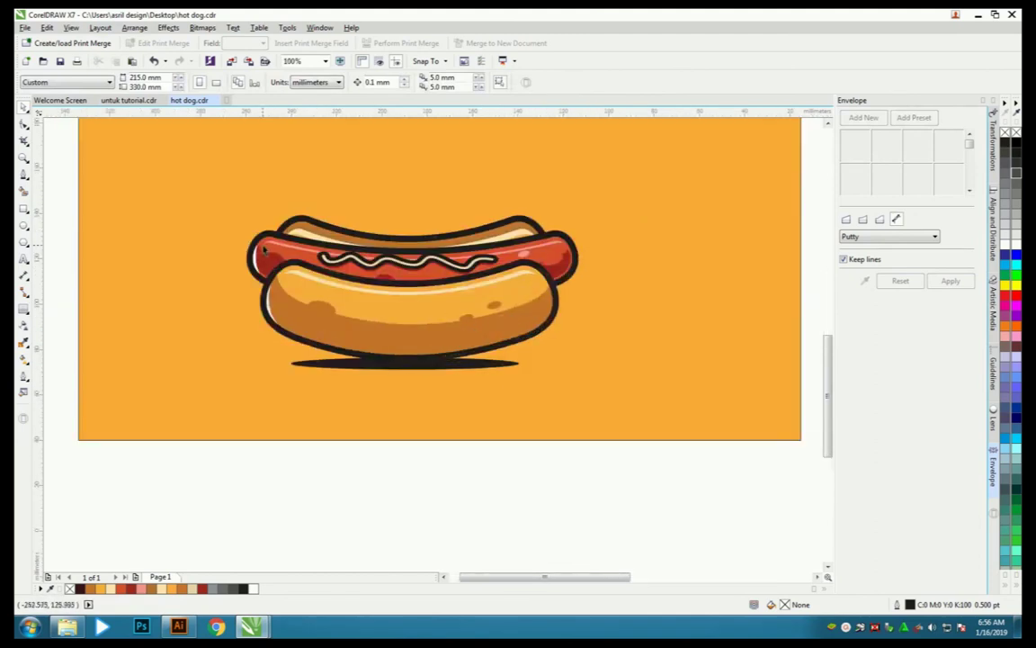
# Check the sausage curve with the Shape tool and group the mustard stripe's two parts.
pyautogui.click(25, 125)
pyautogui.scroll(1, 445, 270)
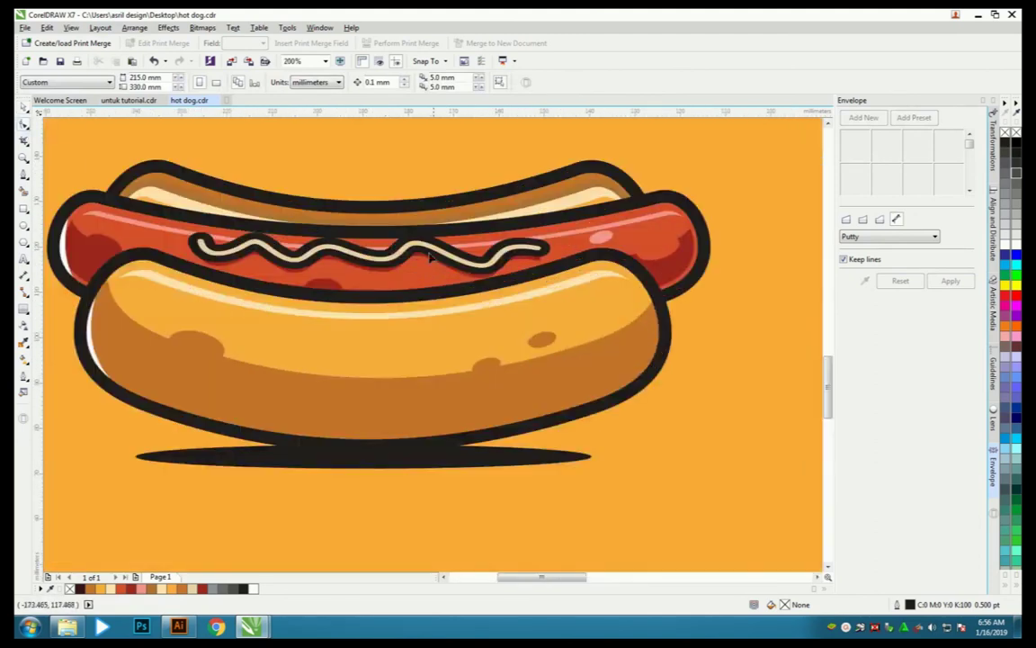
pyautogui.click(377, 242)
pyautogui.click(378, 246)
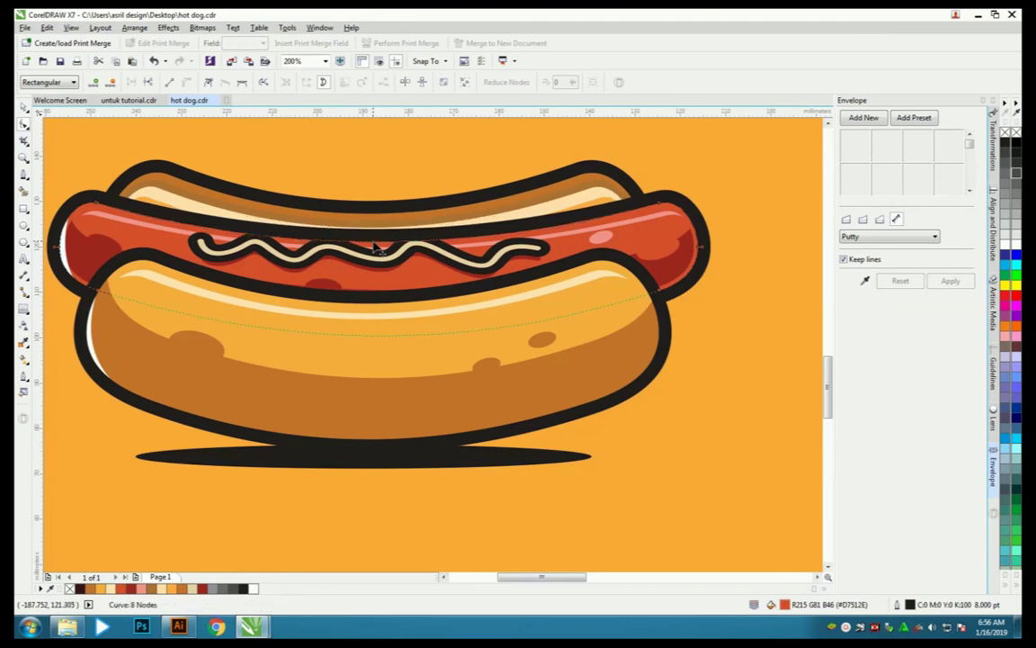
pyautogui.click(24, 108)
pyautogui.click(216, 241)
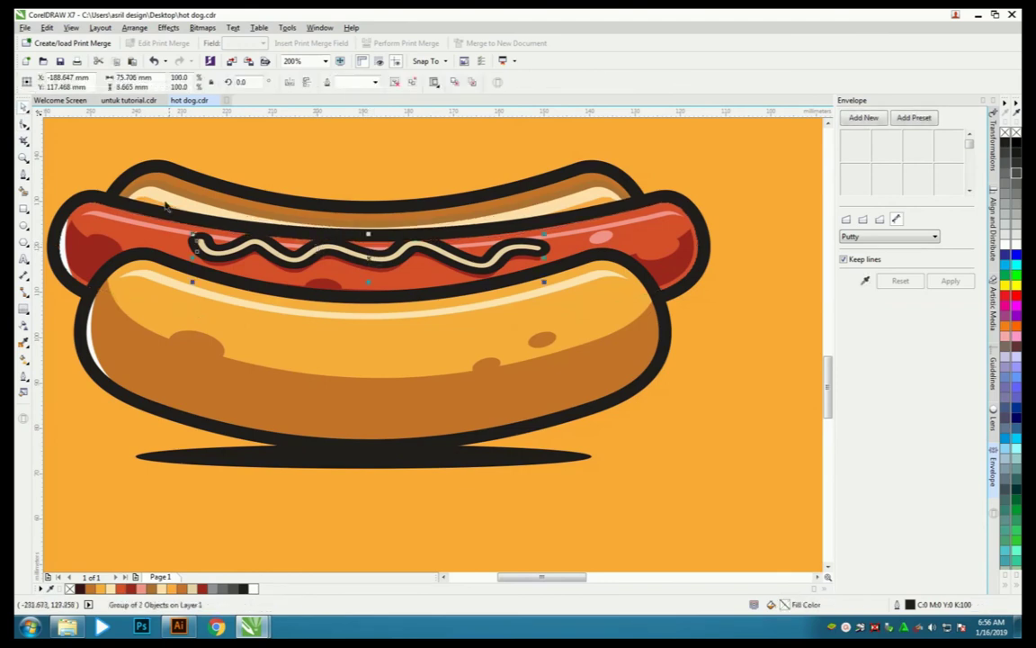
pyautogui.click(215, 241)
pyautogui.scroll(1, 225, 258)
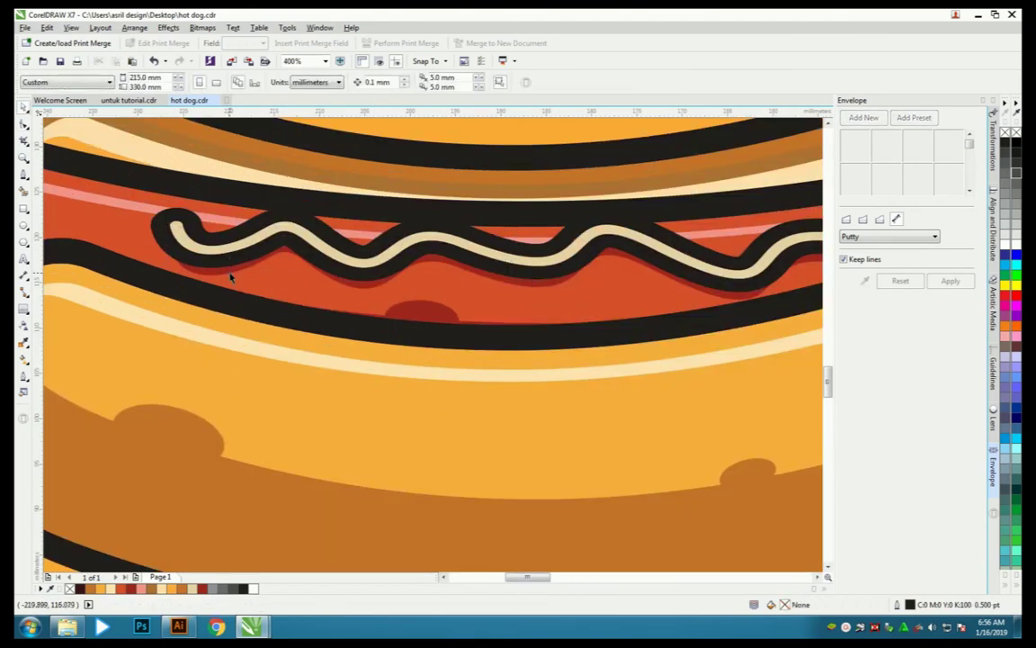
pyautogui.hotkey('ctrl', 'z')
pyautogui.scroll(-3, 430, 263)
pyautogui.scroll(-1, 317, 358)
pyautogui.scroll(1, 187, 199)
# Marquee-select the whole hot dog, move it up and right, and scale it up.
pyautogui.moveTo(110, 178); pyautogui.dragTo(506, 346)
pyautogui.moveTo(351, 270); pyautogui.dragTo(371, 221)
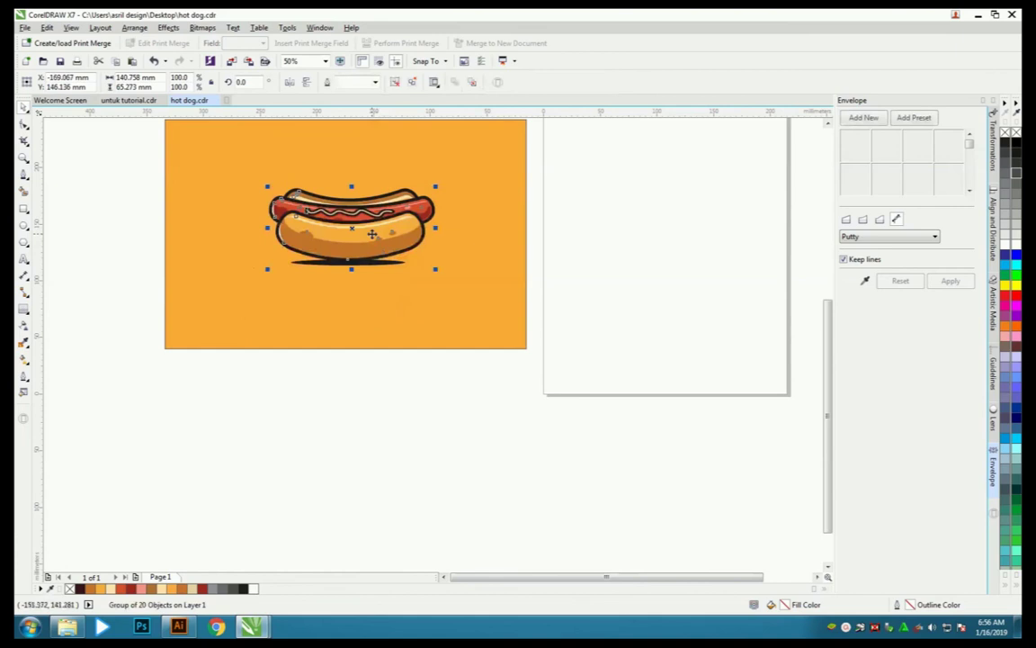
pyautogui.moveTo(437, 187); pyautogui.dragTo(446, 180)
pyautogui.click(329, 279)
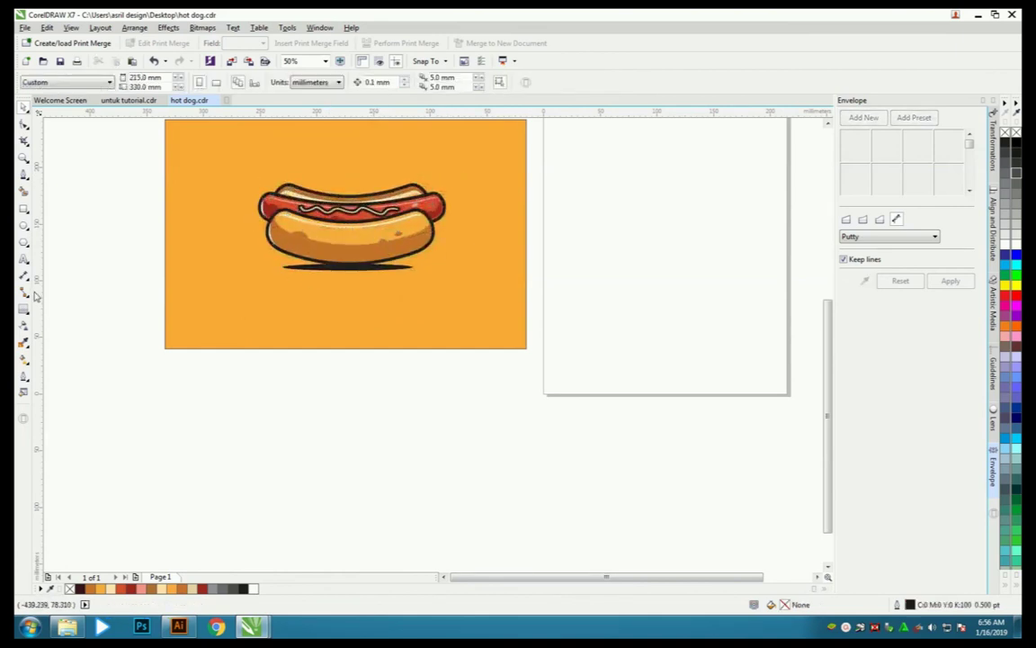
# Type the designer's social-media handle as a caption below the hot dog's shadow.
pyautogui.click(24, 259)
pyautogui.scroll(2, 283, 282)
pyautogui.click(321, 290)
pyautogui.write('asril')
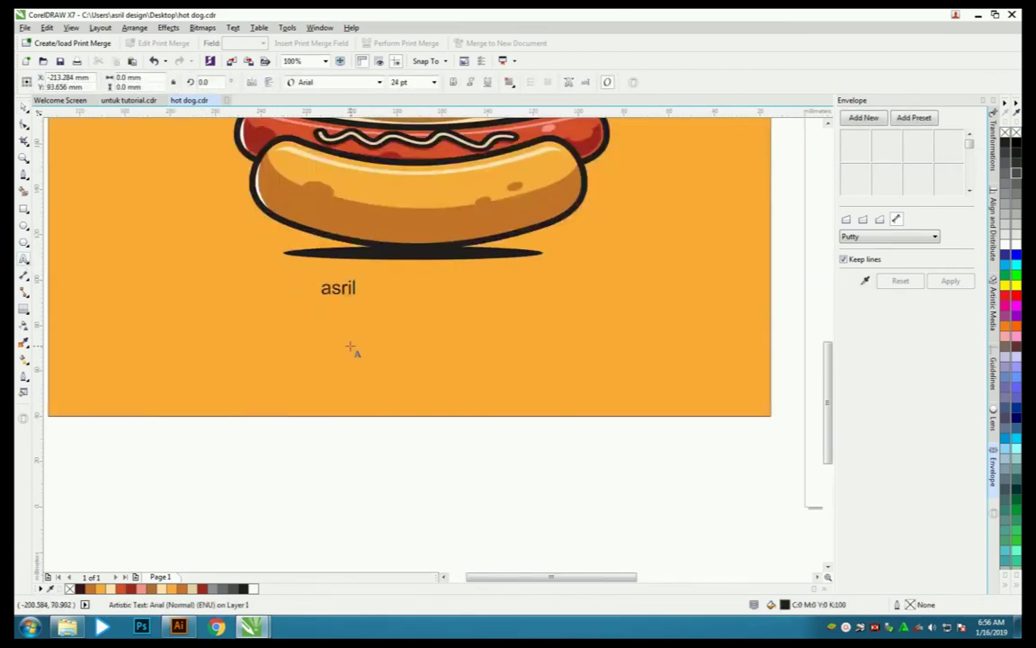
pyautogui.hotkey('ctrl', 'a')
pyautogui.write('@asri')
pyautogui.press('Escape')
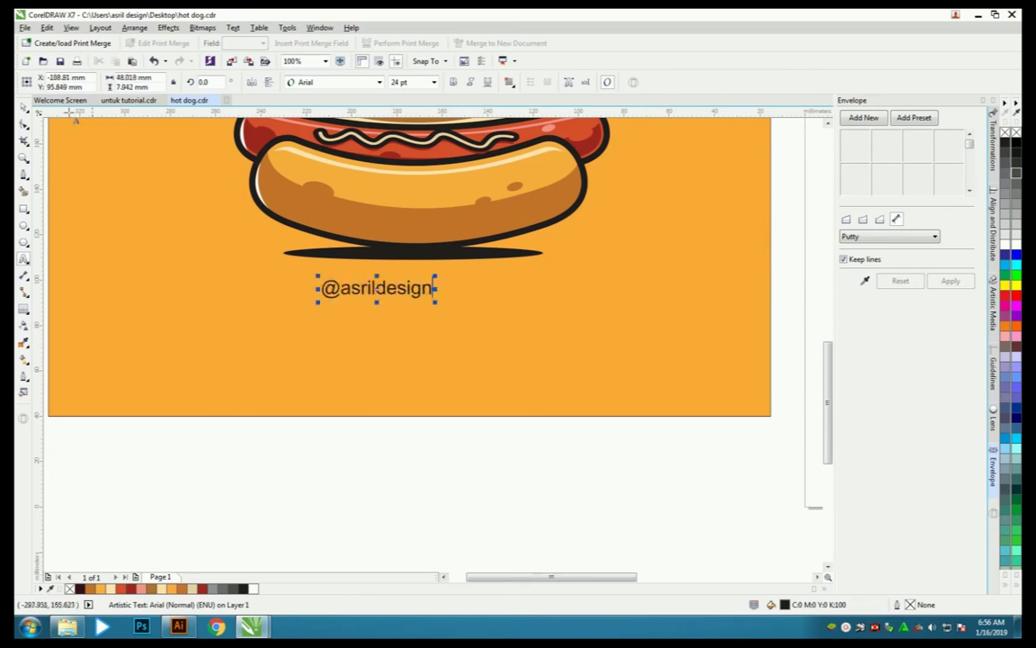
# Set the caption font to Montserrat and zoom out to the whole page.
pyautogui.click(379, 82)
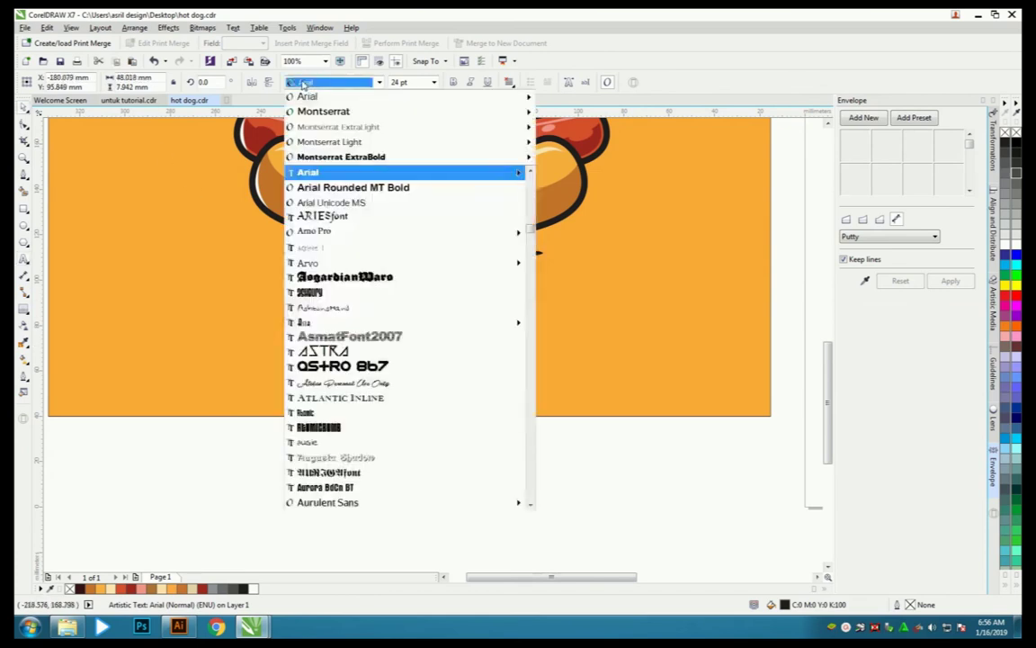
pyautogui.click(316, 111)
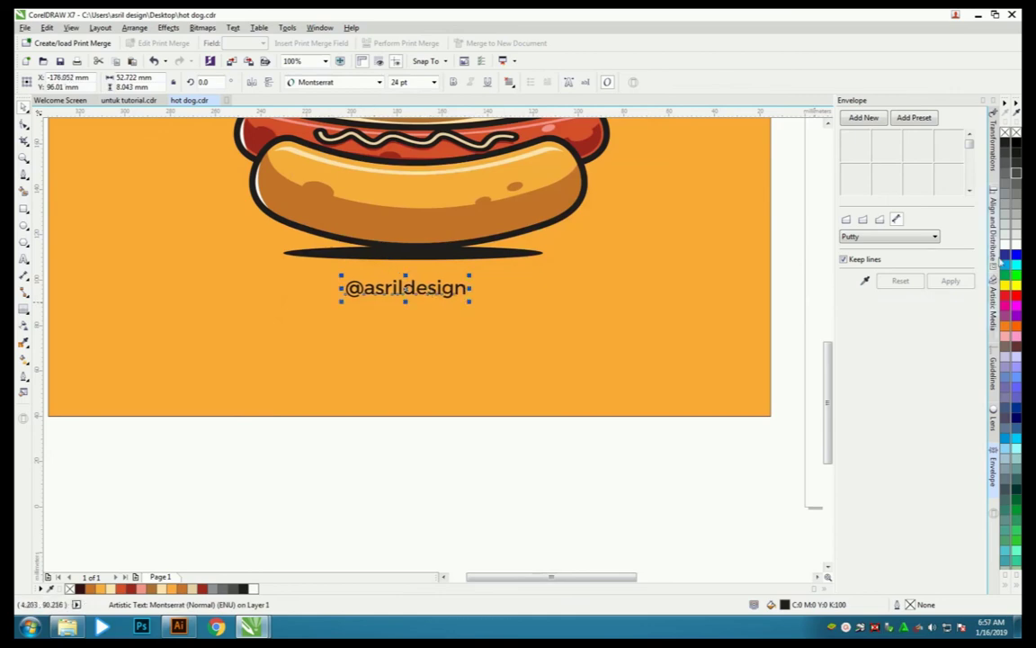
pyautogui.hotkey('shift', 'F4')
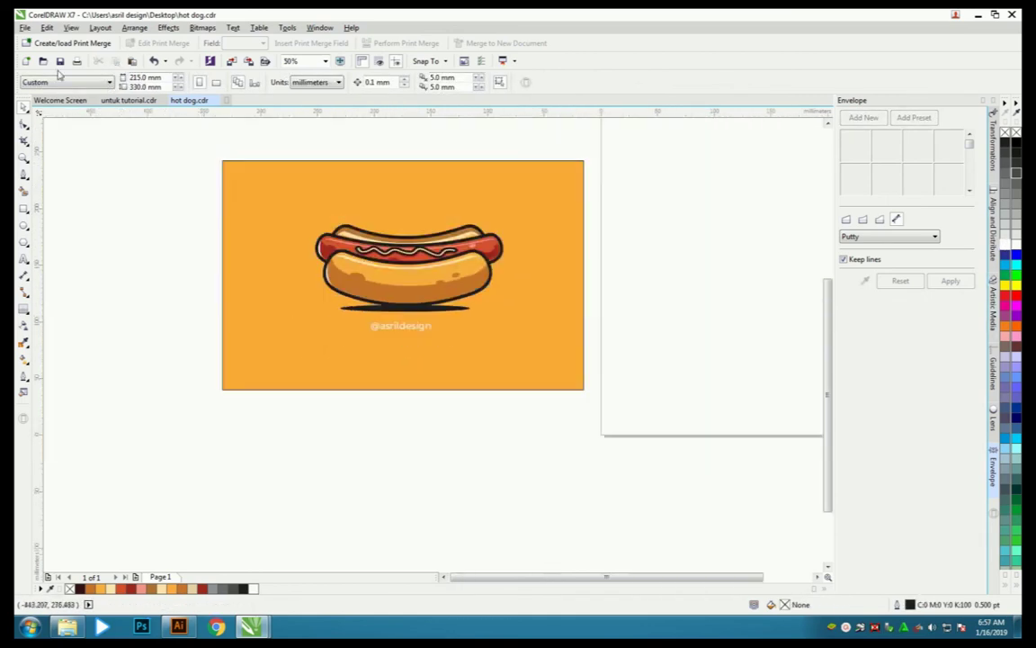
# Marquee-select the hot dog together with its caption, leaving the orange background unselected.
pyautogui.click(268, 139)
pyautogui.press('Escape')
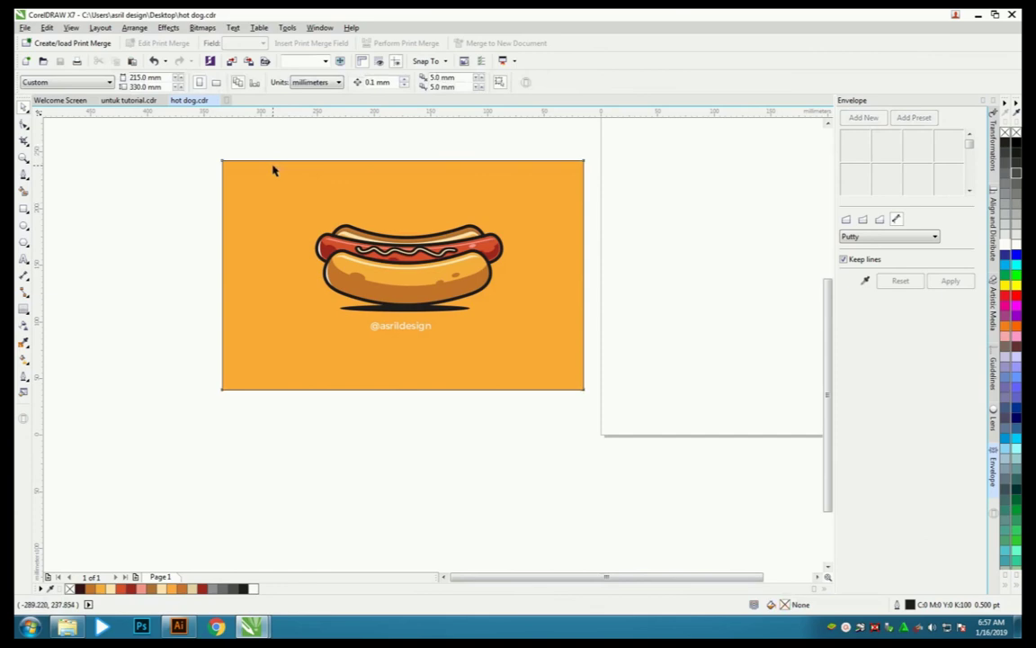
pyautogui.click(280, 169)
pyautogui.scroll(3, 482, 282)
pyautogui.scroll(2, 527, 307)
pyautogui.scroll(-1, 393, 359)
pyautogui.scroll(-2, 447, 260)
pyautogui.scroll(-2, 447, 260)
pyautogui.press('Escape')
pyautogui.scroll(2, 426, 231)
pyautogui.scroll(-2, 374, 171)
pyautogui.moveTo(300, 134); pyautogui.dragTo(558, 363)
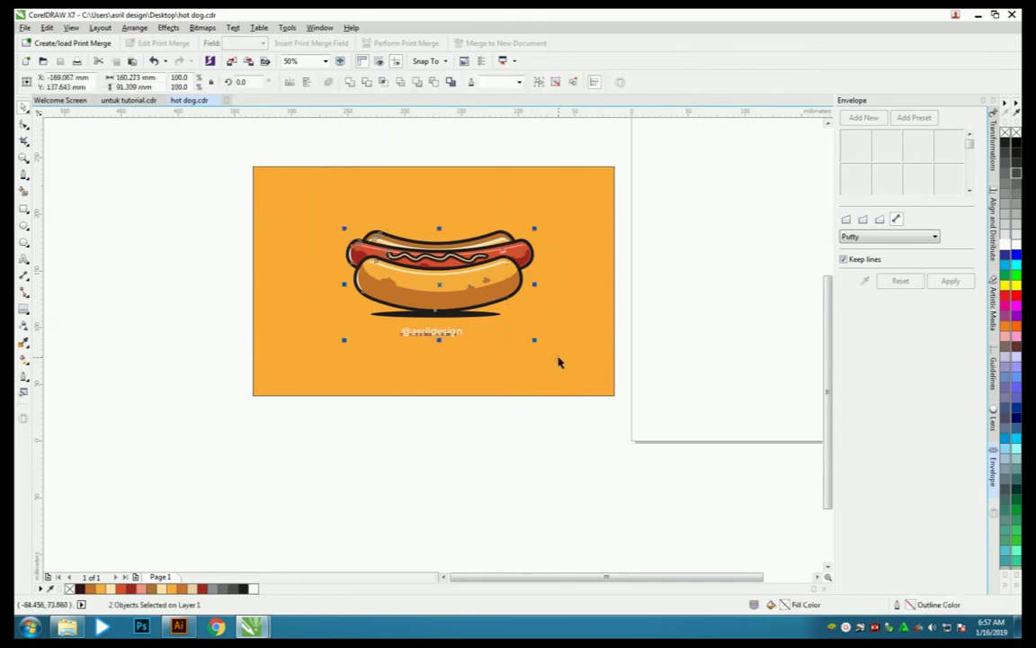